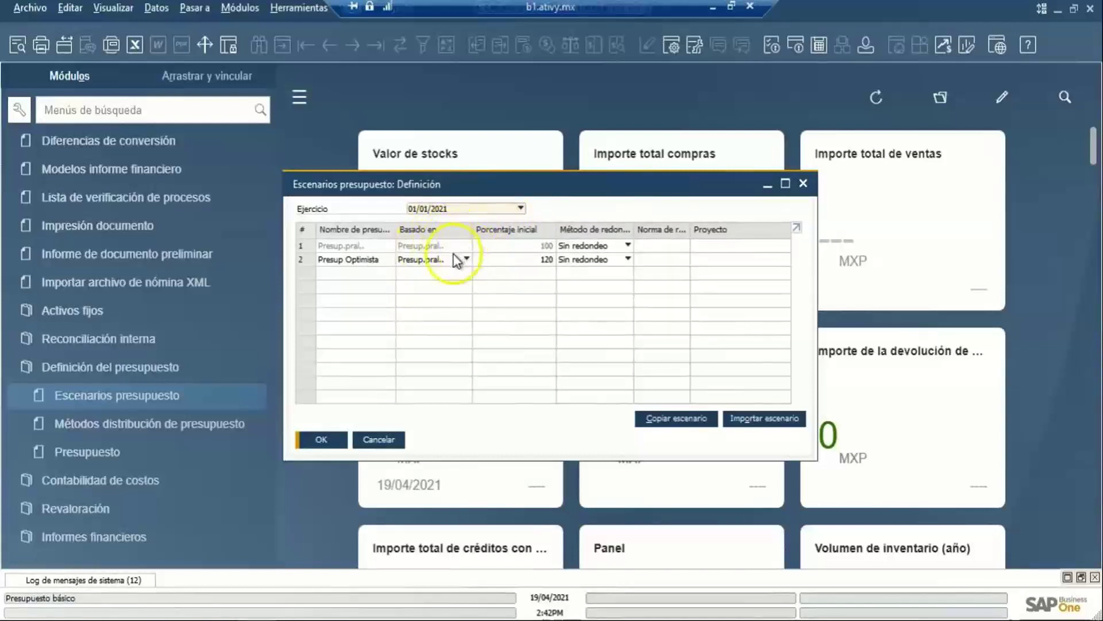
Widen the Método de redondeo column and review the rounding options available for the main budget scenario
left_click(373, 246)
double_click(372, 246)
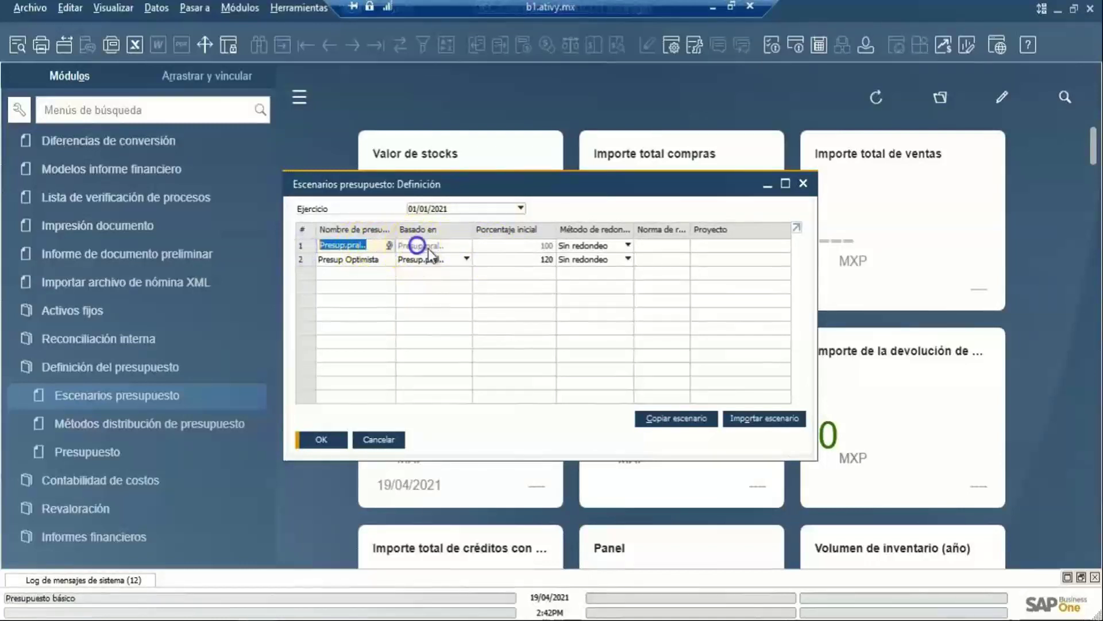
left_click(443, 245)
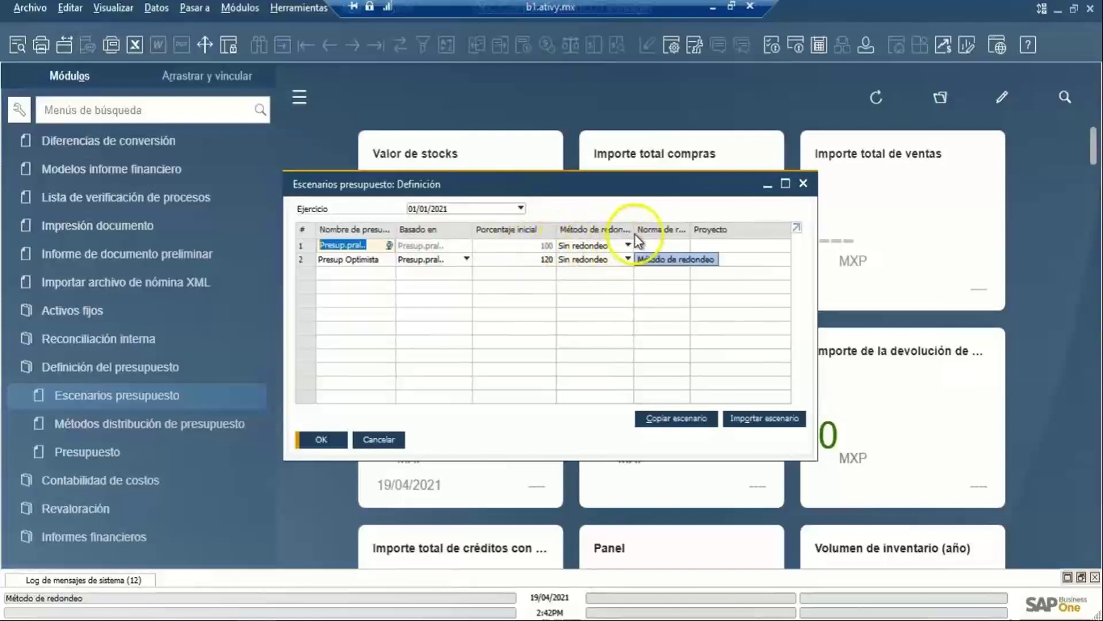
left_click_drag(635, 234, 653, 235)
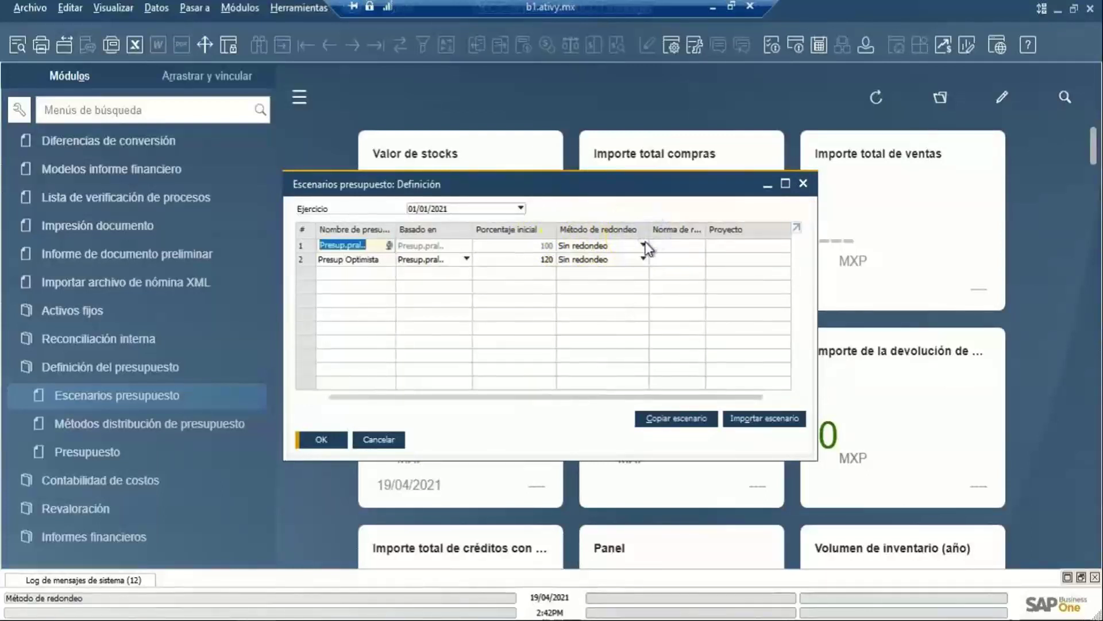
left_click(643, 245)
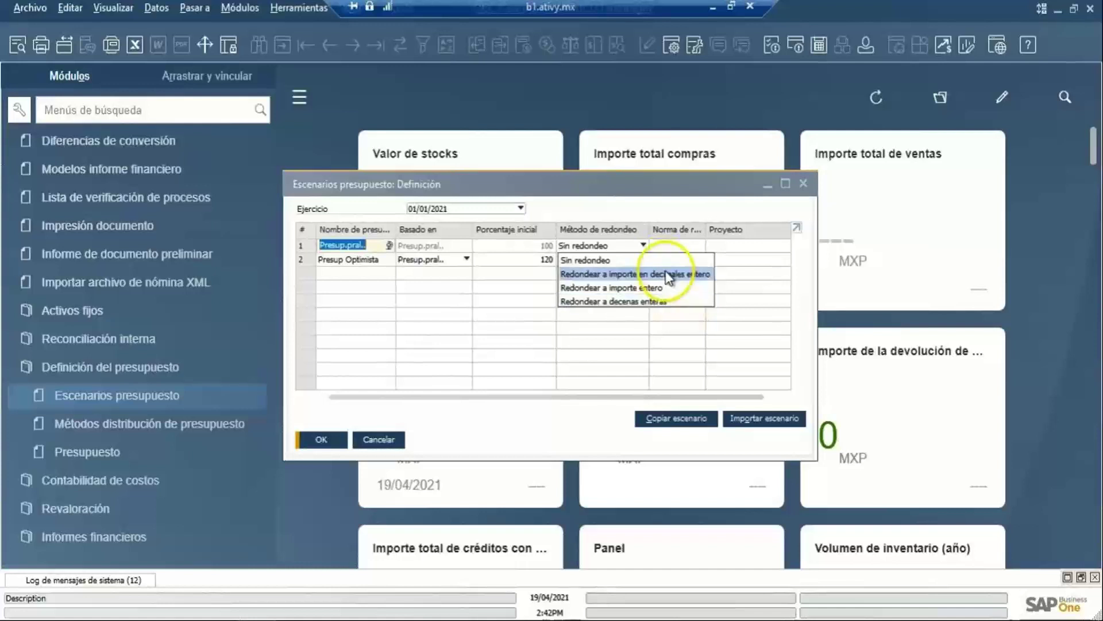
left_click(654, 256)
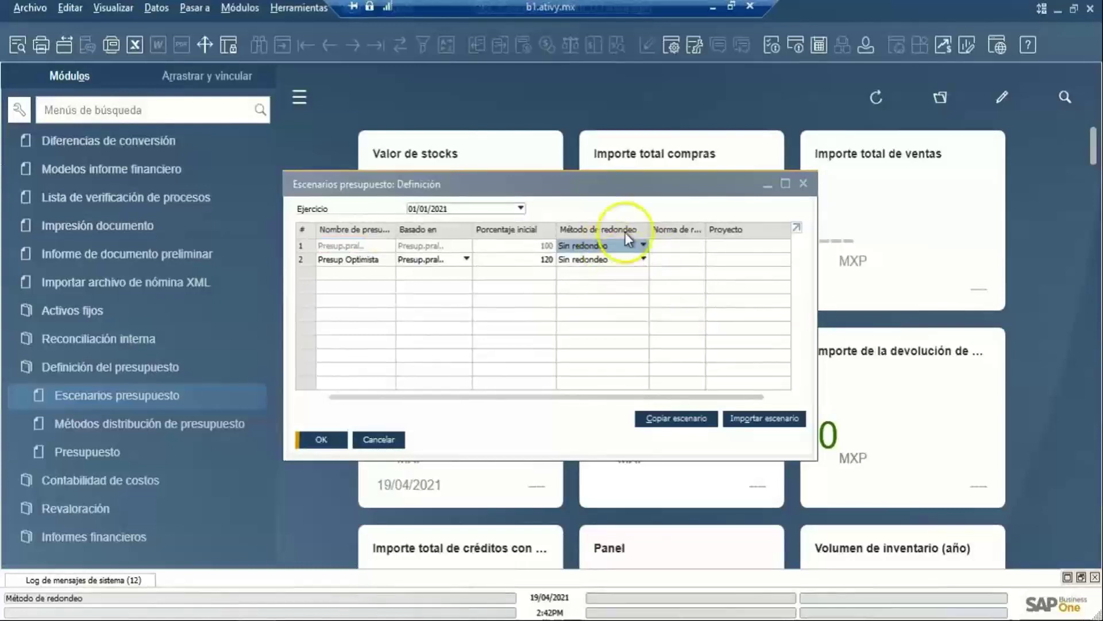
left_click(572, 247)
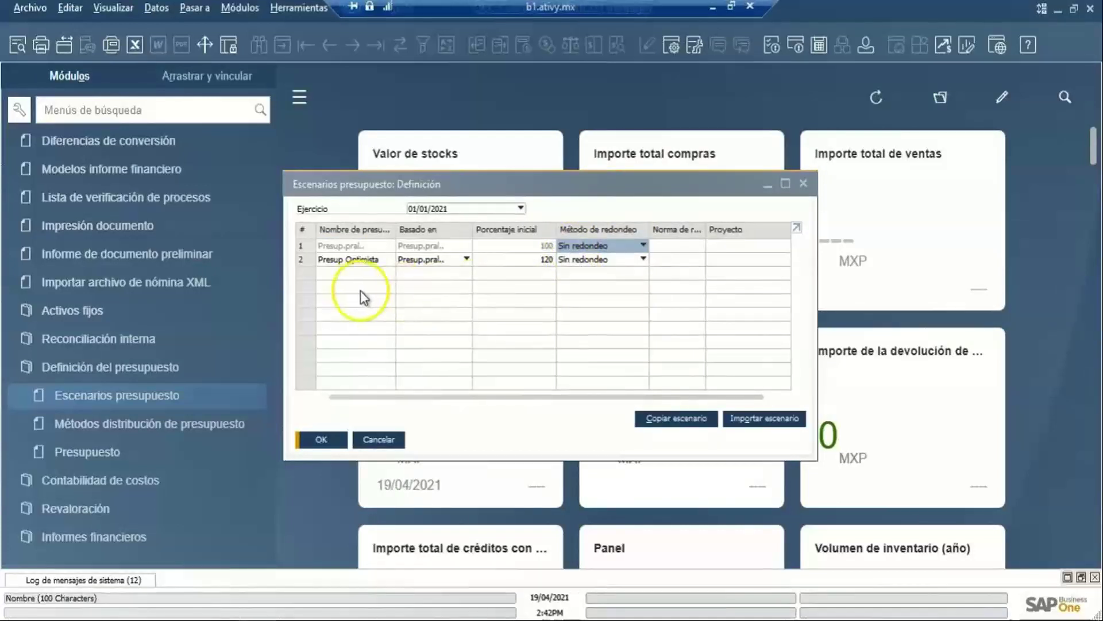
Add a new line below Presup Optimista and name the scenario "Presupuesto Webinar"
right_click(306, 260)
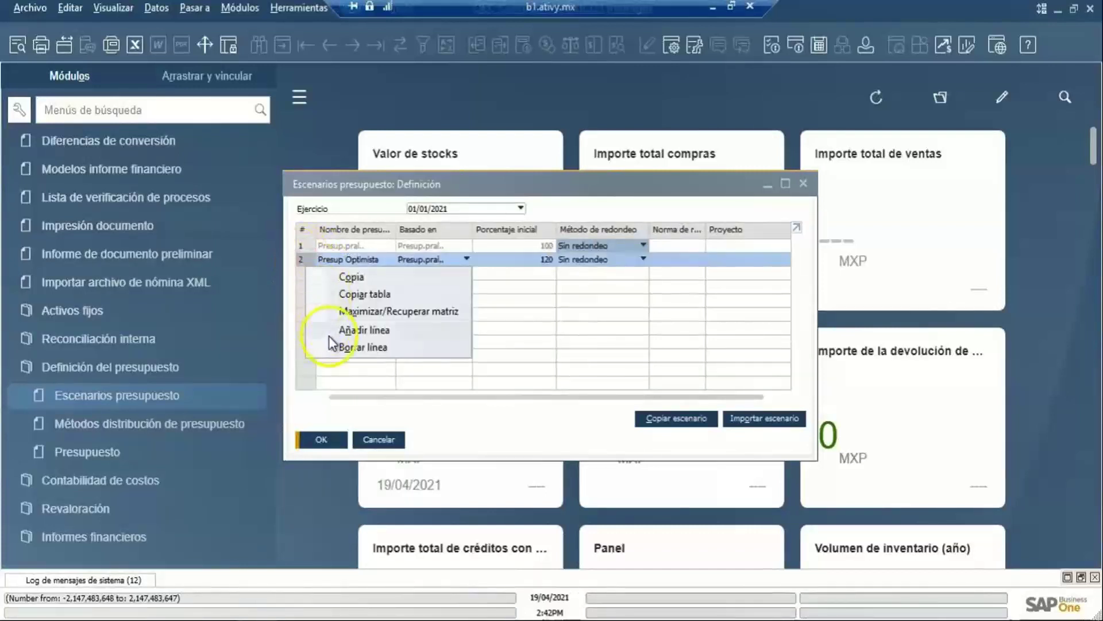
left_click(382, 332)
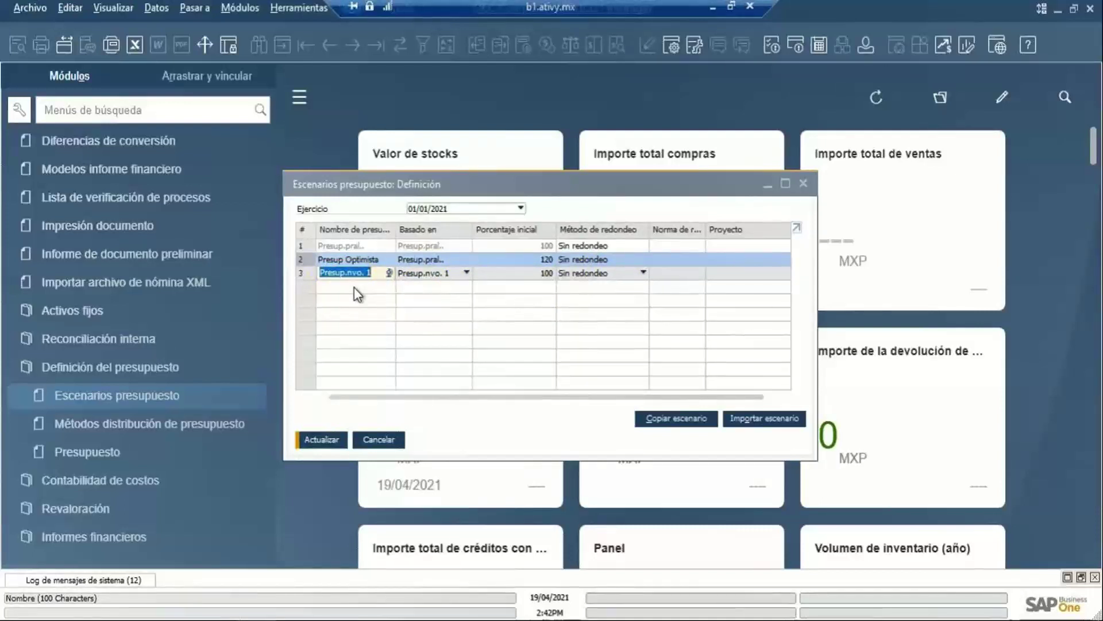
type("Presupuesto Webina")
Base Presupuesto Webinar on the main budget Presup.pral.. with an initial percentage of 130, and save the scenario
left_click(456, 272)
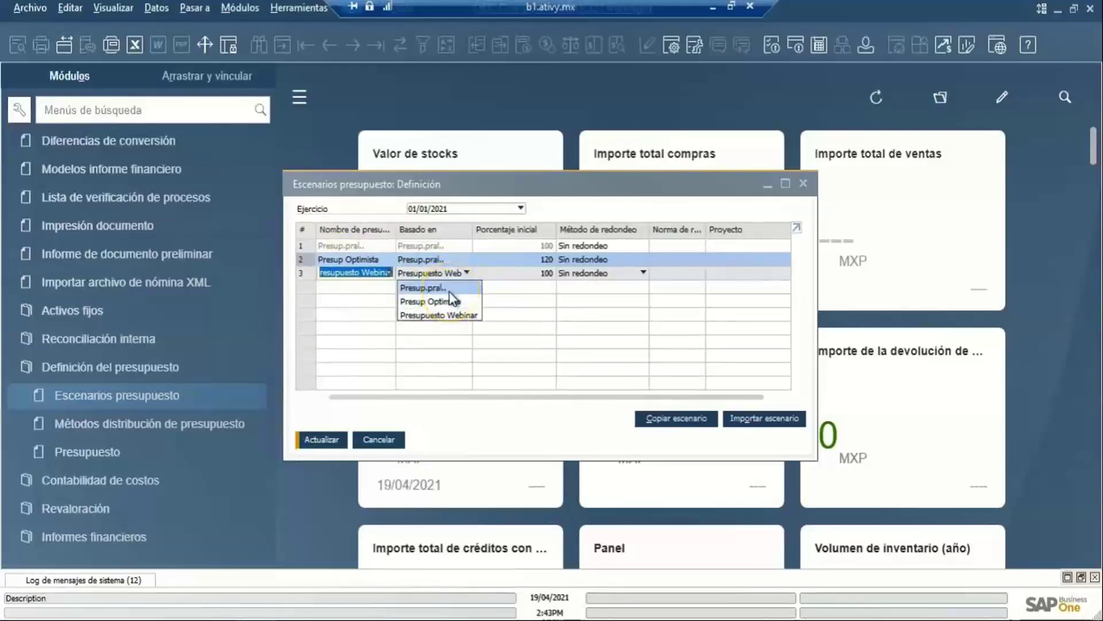
left_click(449, 289)
left_click(493, 279)
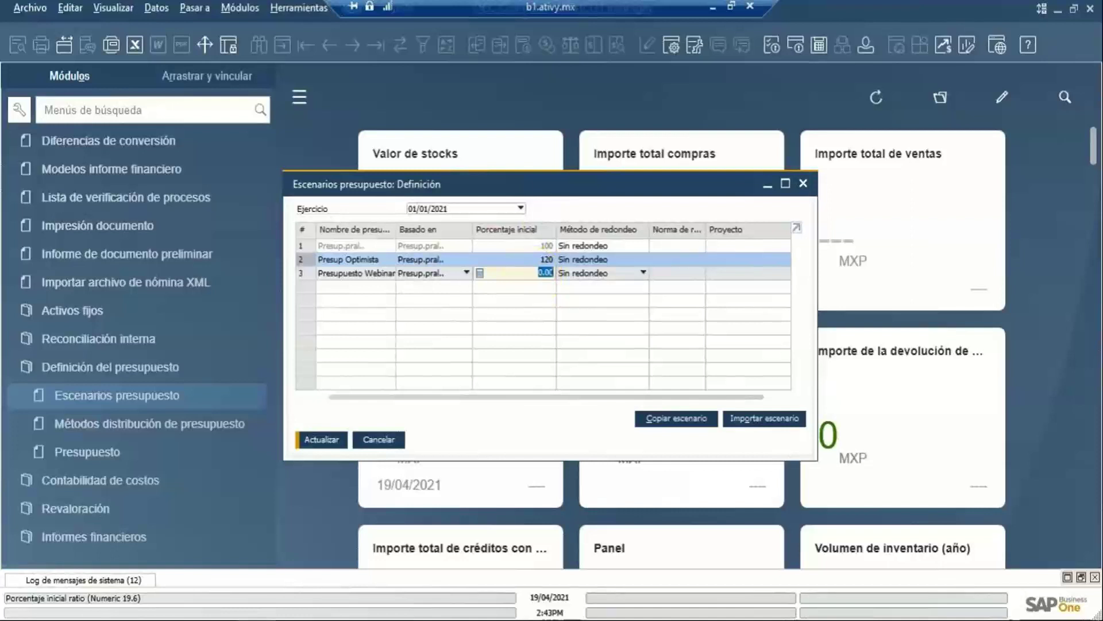
type("130")
key("Tab")
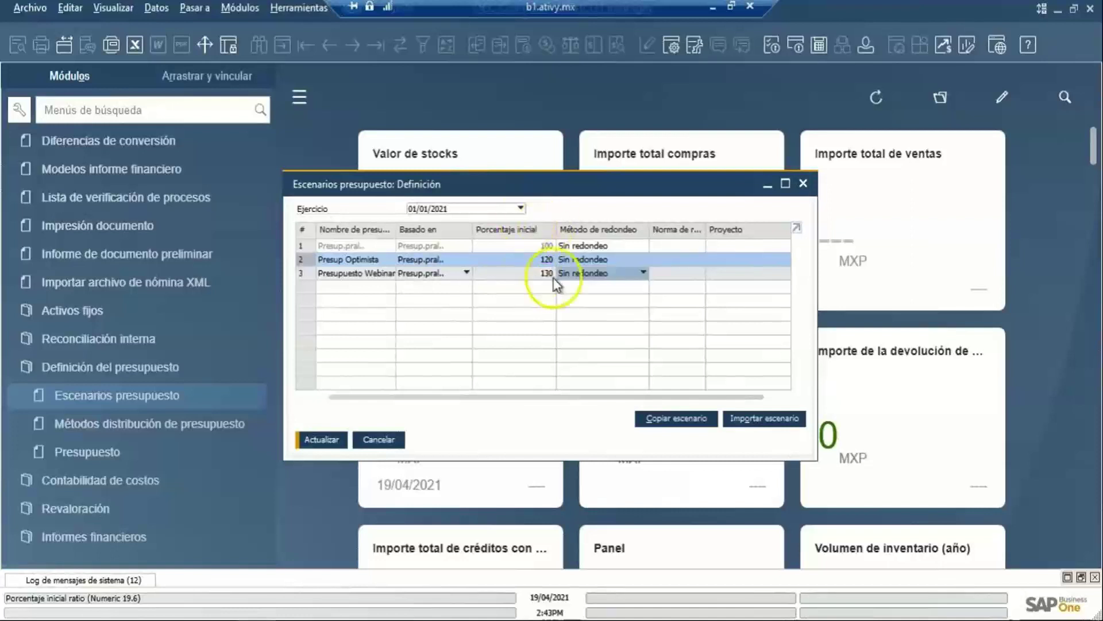
left_click(497, 315)
left_click(321, 439)
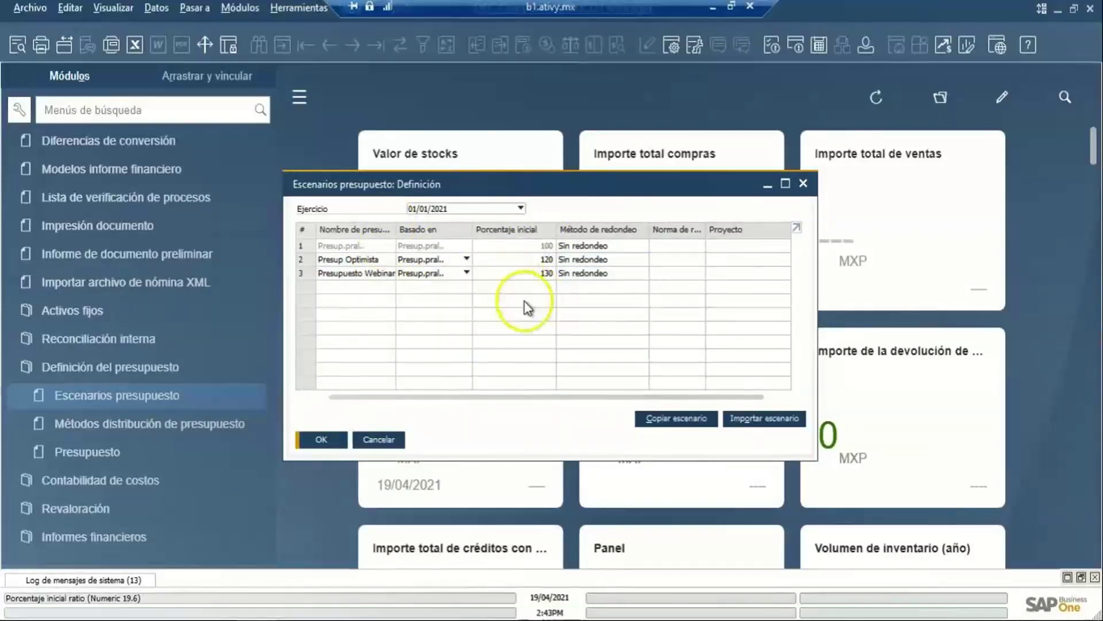
Try copying the Pessimistic Budget 2018-01/01/2018 scenario to Presupuesto Webinar-01/01/2021, and cancel the copy dialog
left_click(664, 421)
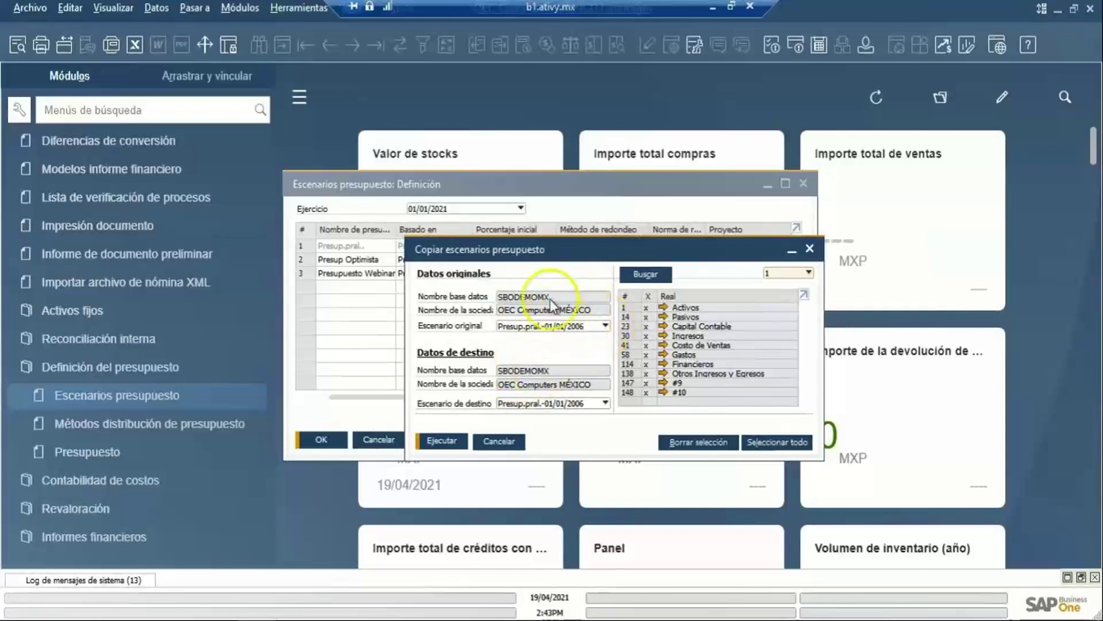
left_click(603, 327)
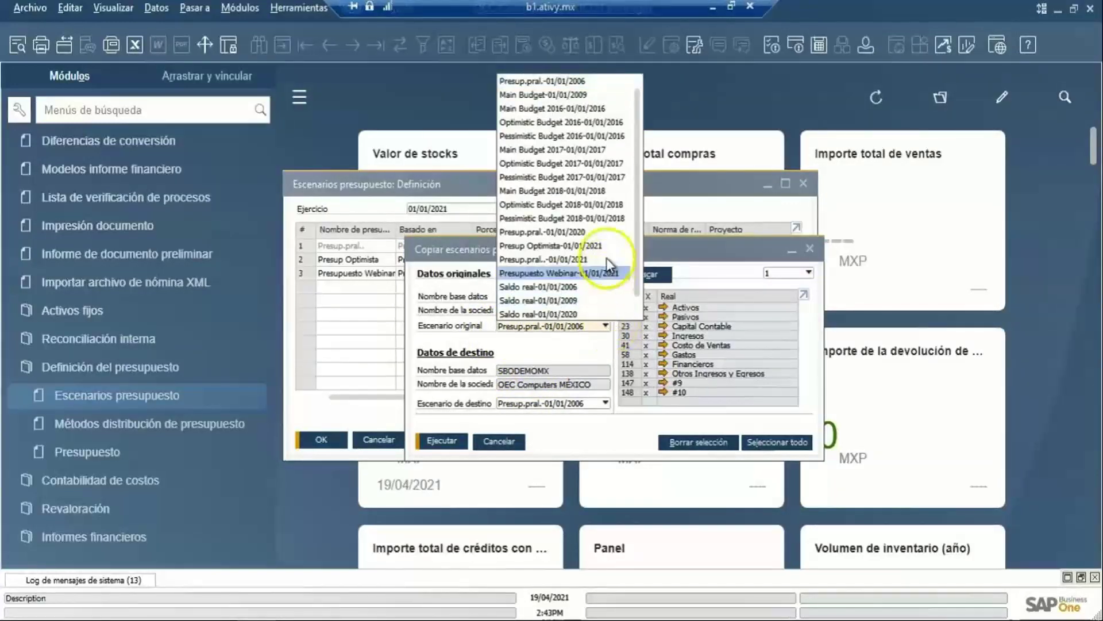
left_click(591, 220)
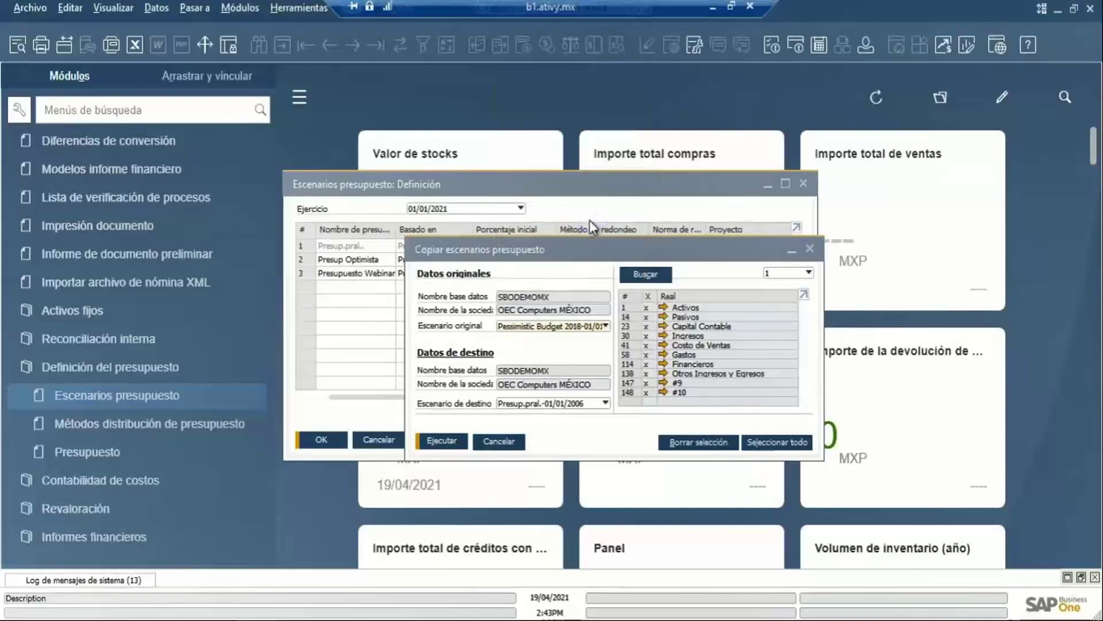
left_click(582, 253)
left_click(520, 331)
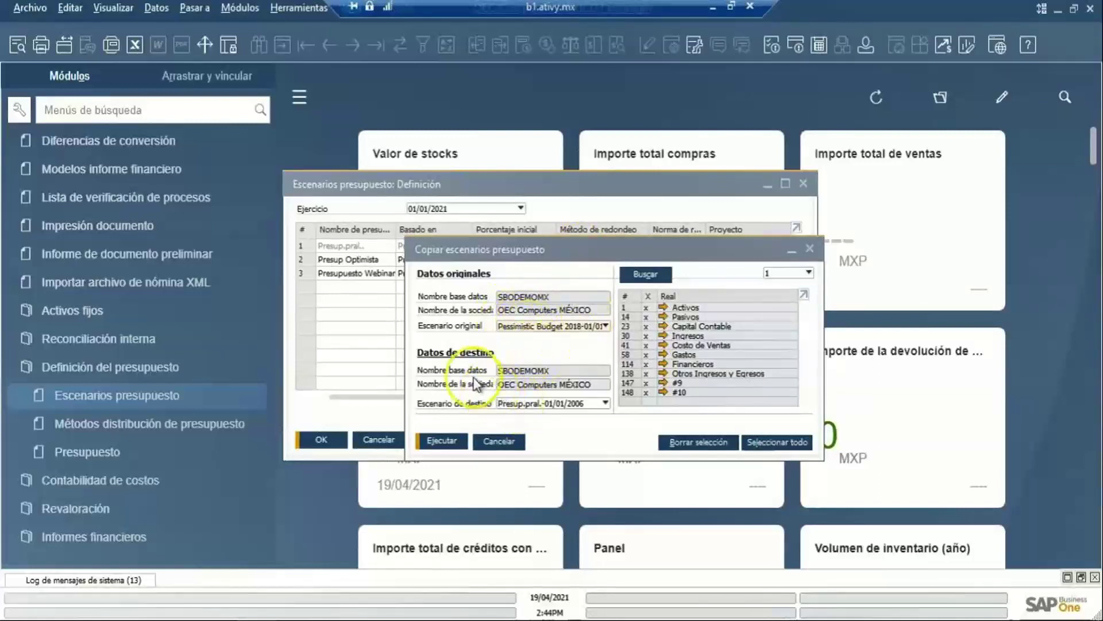
left_click(606, 404)
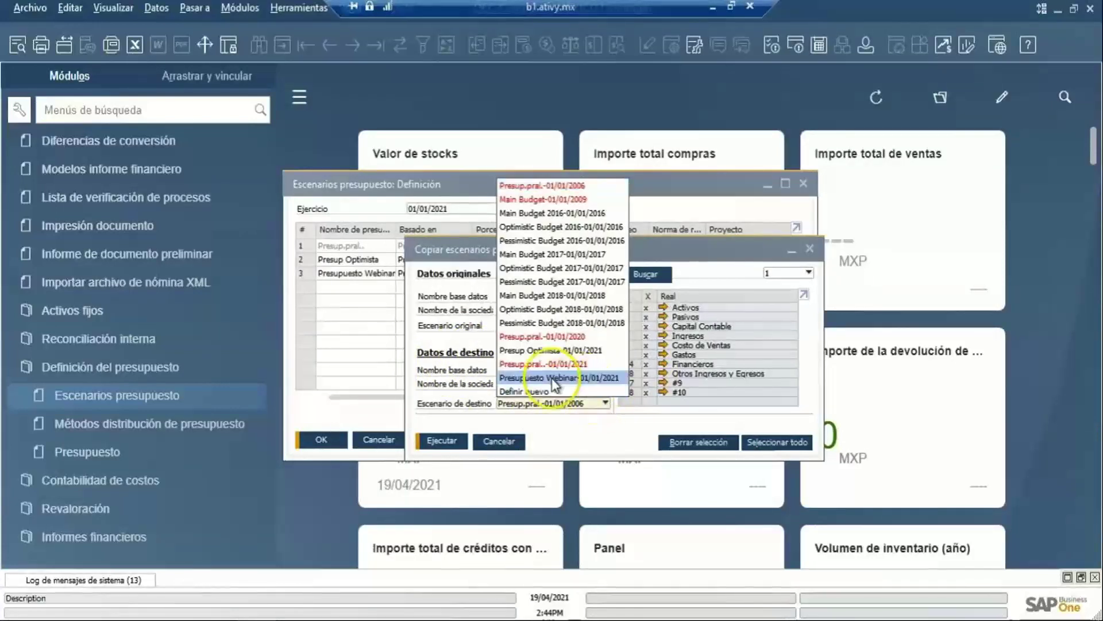
left_click(594, 379)
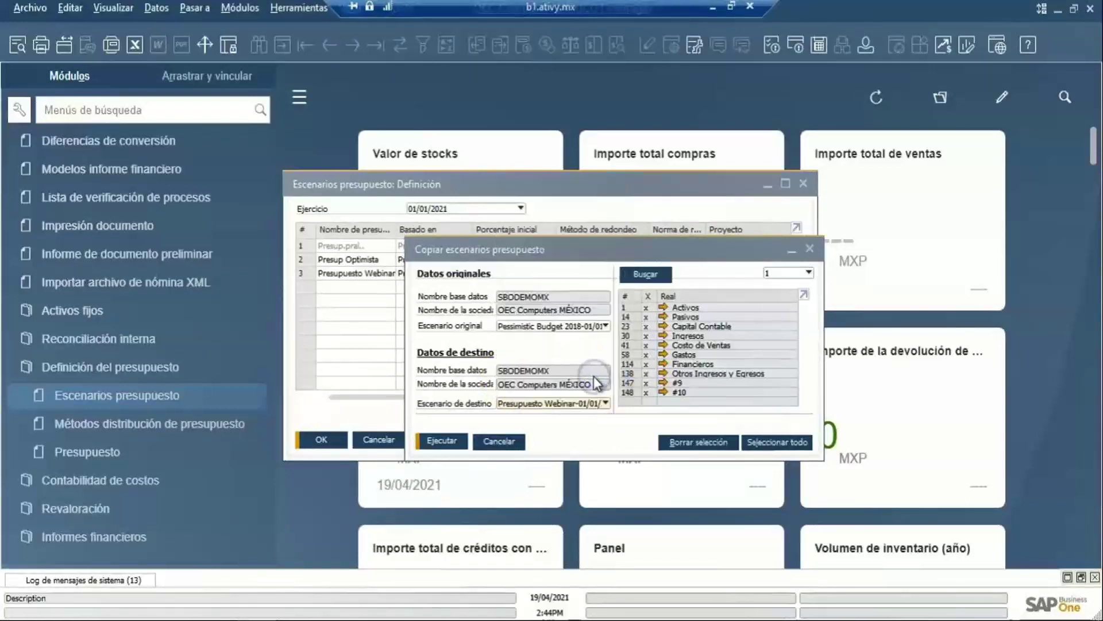
left_click(439, 443)
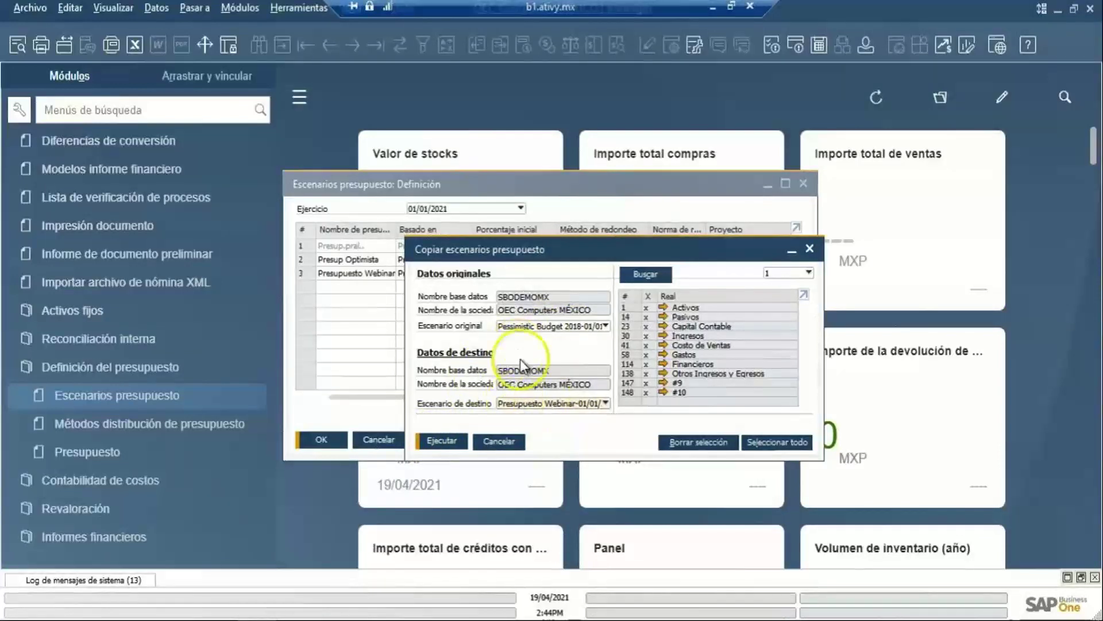
left_click(496, 443)
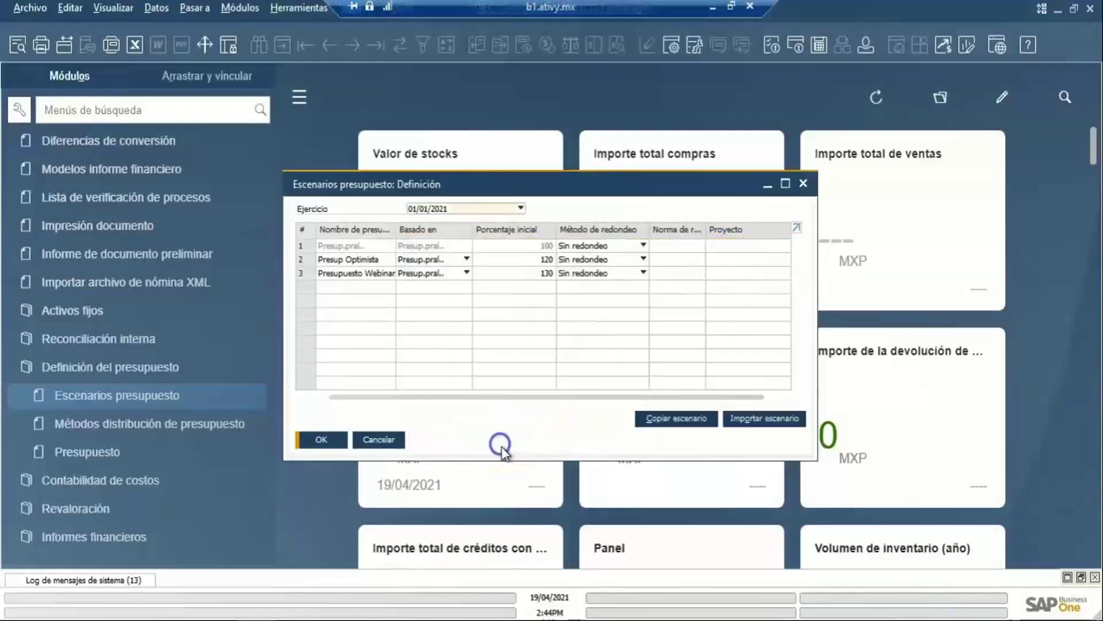
Add a fourth budget scenario for the 01/01/2021 fiscal year and name it "TEST"
left_click(391, 354)
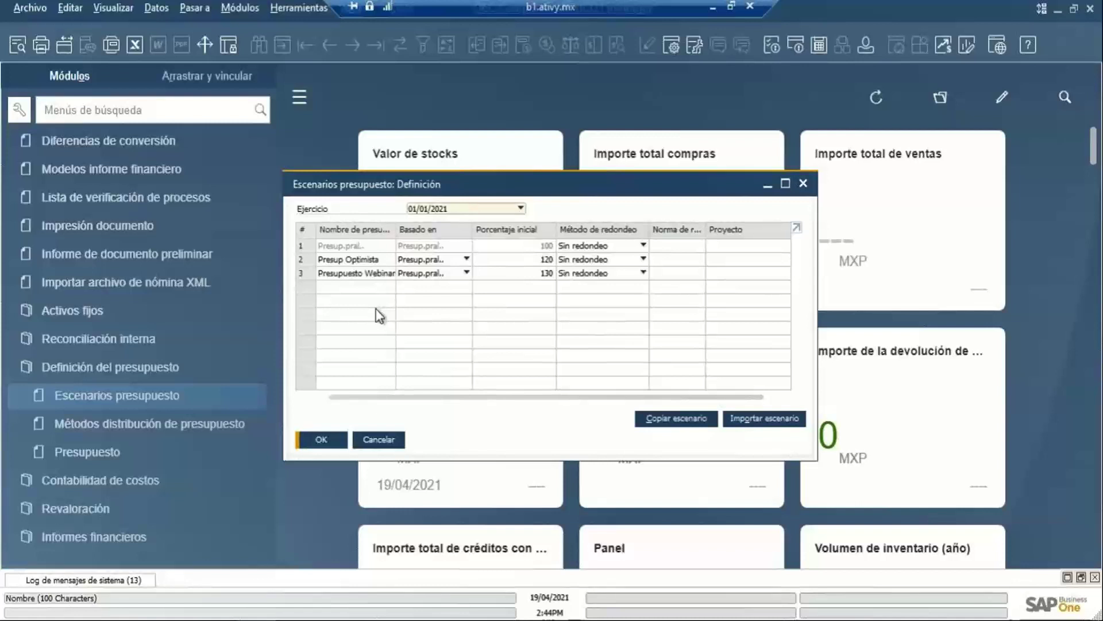
left_click(379, 316)
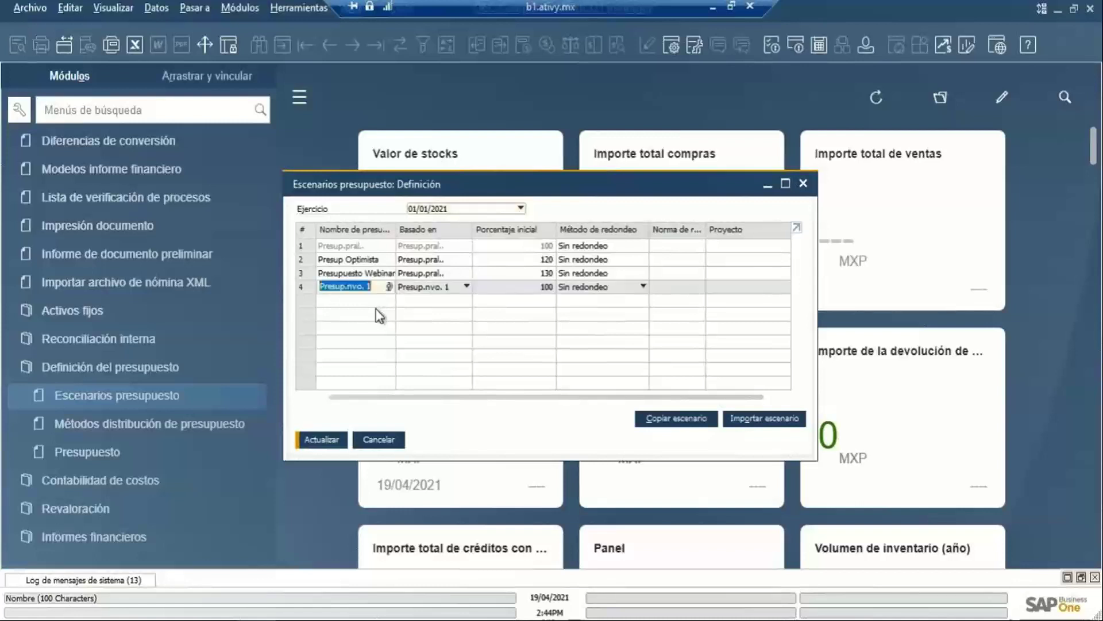
left_click(375, 285)
type("TEST")
Base the TEST scenario on Presupuesto Webinar and set its initial percentage to 80
left_click(437, 287)
left_click(447, 291)
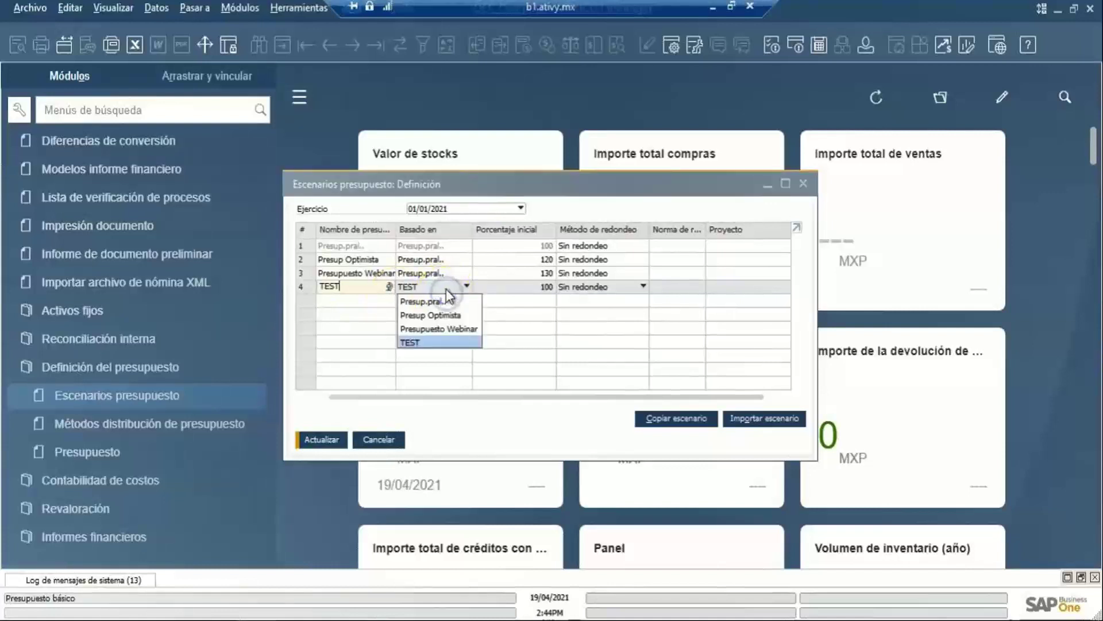
left_click(437, 342)
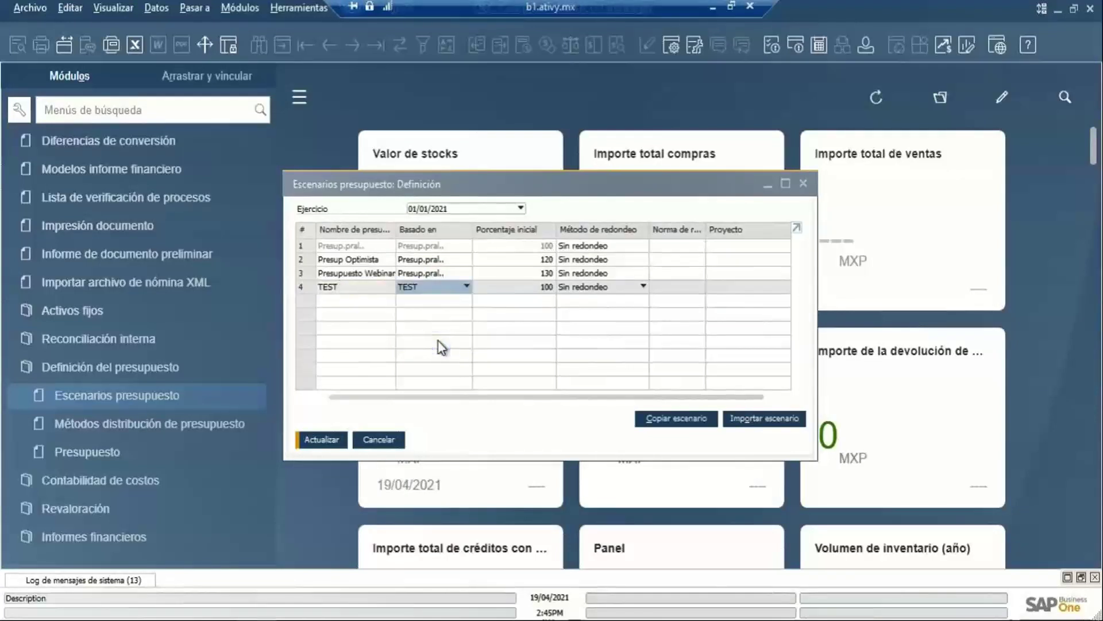
left_click(452, 287)
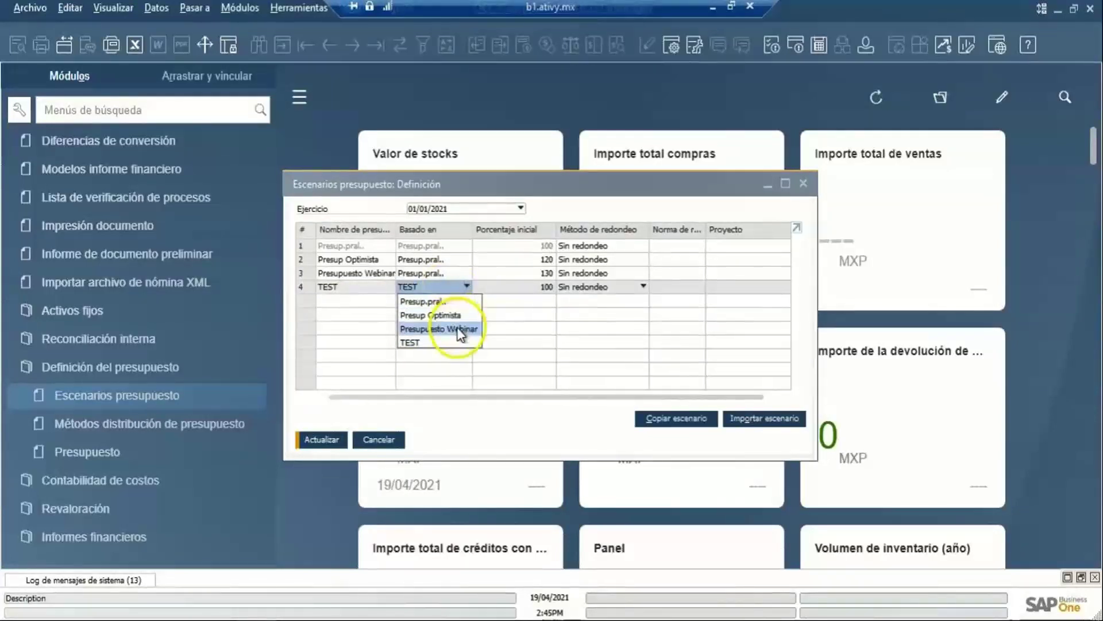
left_click(460, 331)
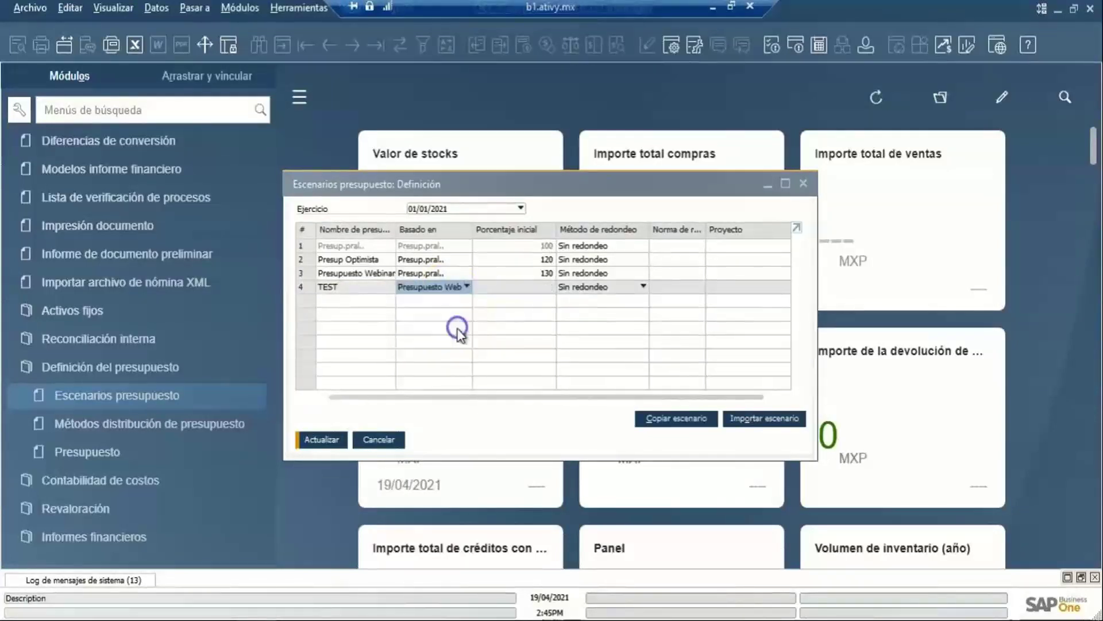
left_click(550, 289)
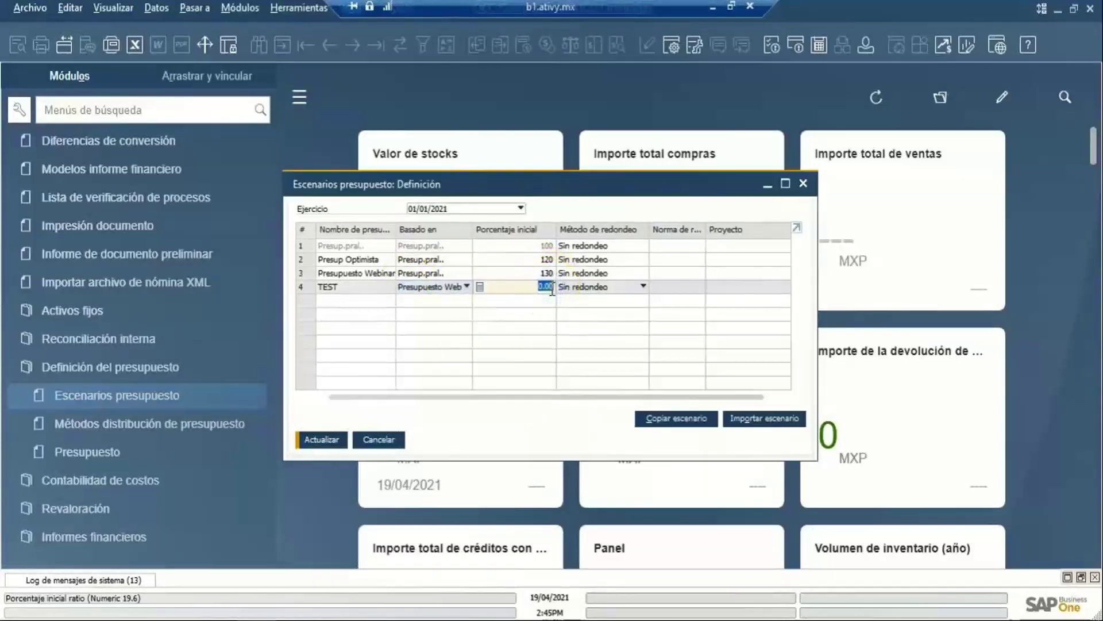
type("80")
key("Tab")
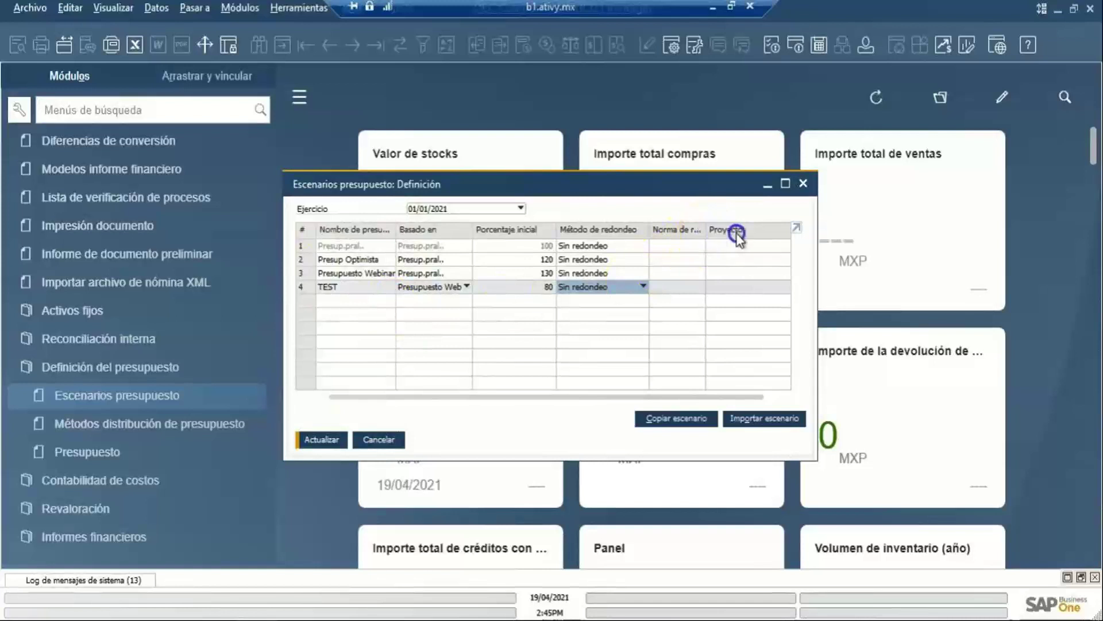
Widen the Norma de reparto column and save the TEST scenario, leaving its distribution rule empty
left_click_drag(736, 232, 738, 233)
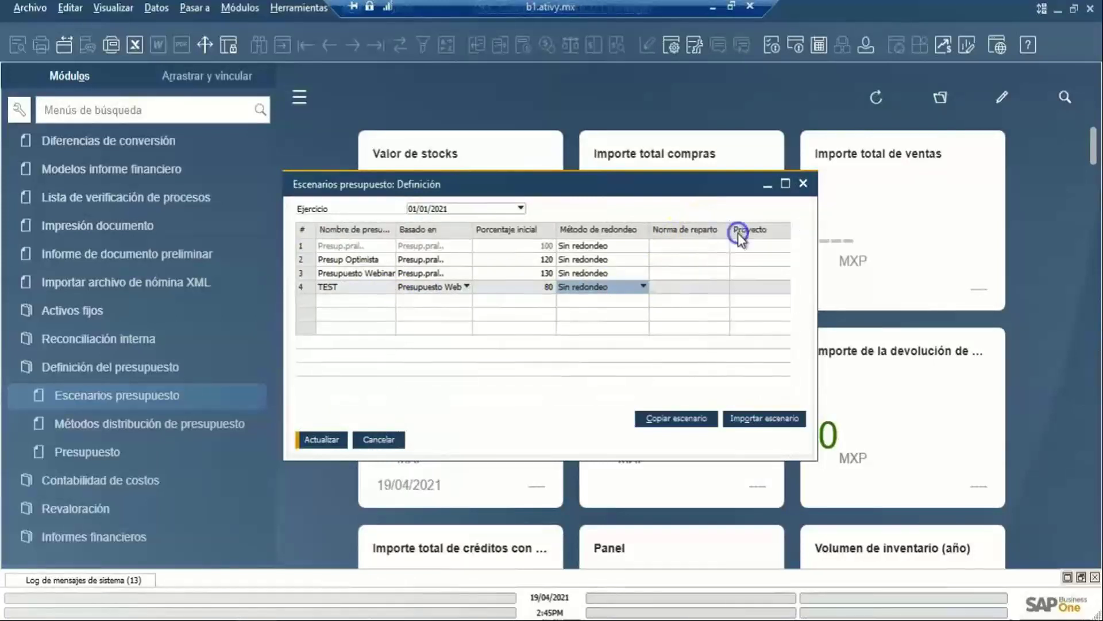
left_click(722, 285)
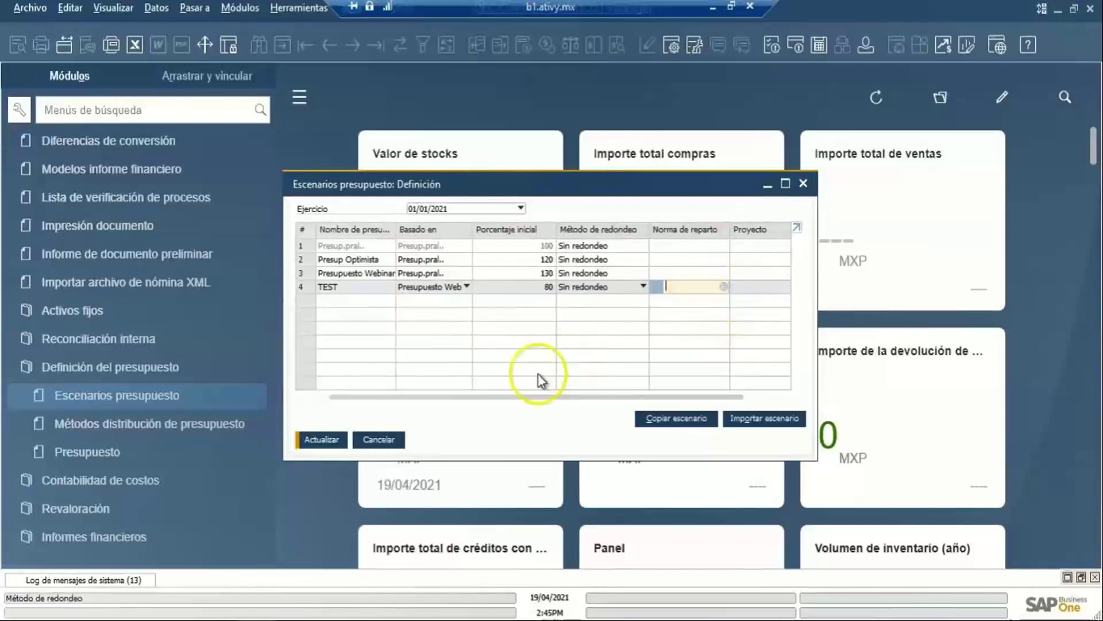
left_click(328, 439)
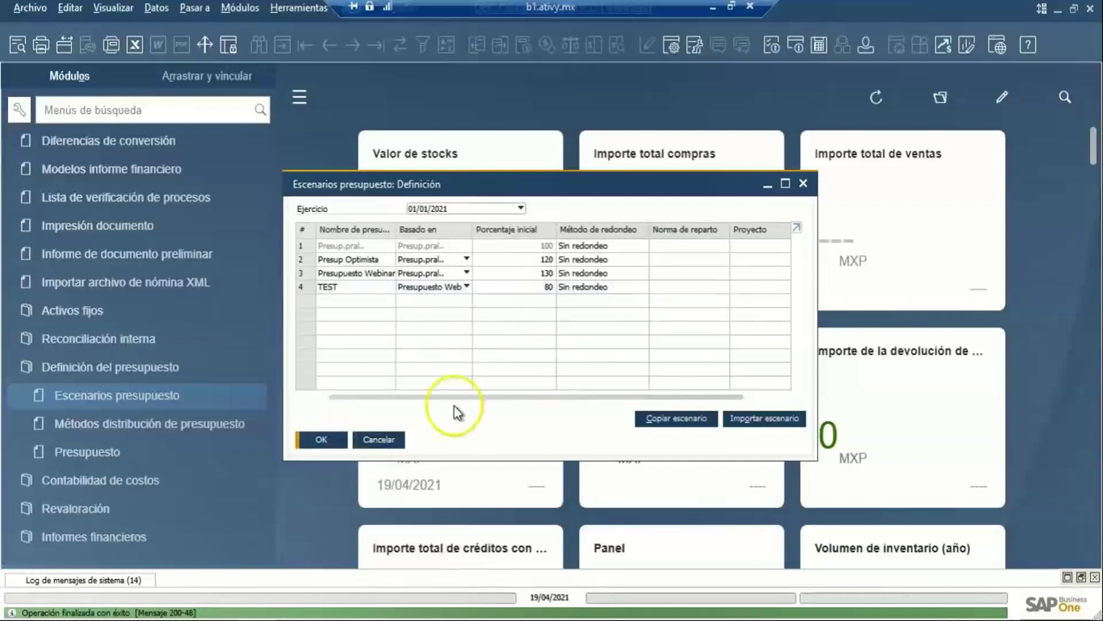
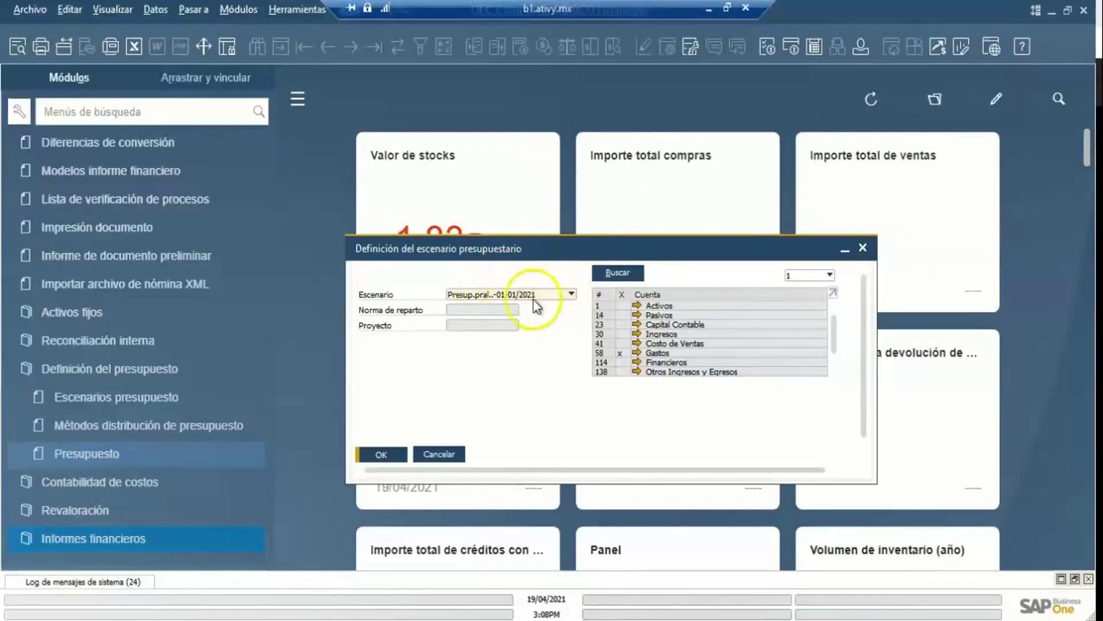
Open the budget definition of the Presup.pral..-01/01/2021 scenario for the Gastos accounts
left_click(569, 297)
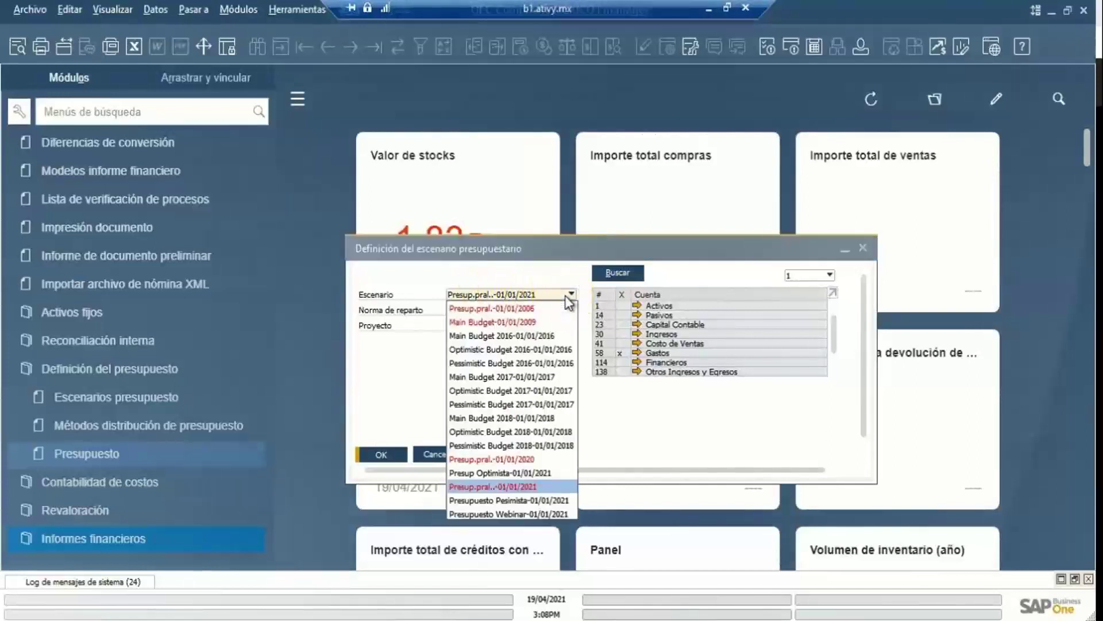
left_click(540, 487)
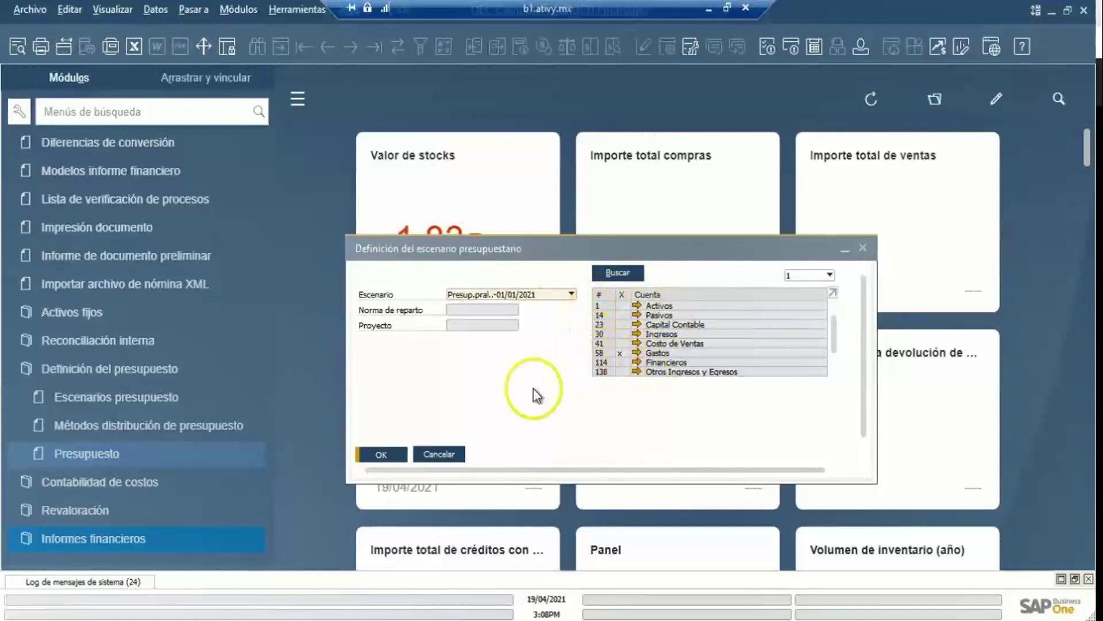
left_click(380, 457)
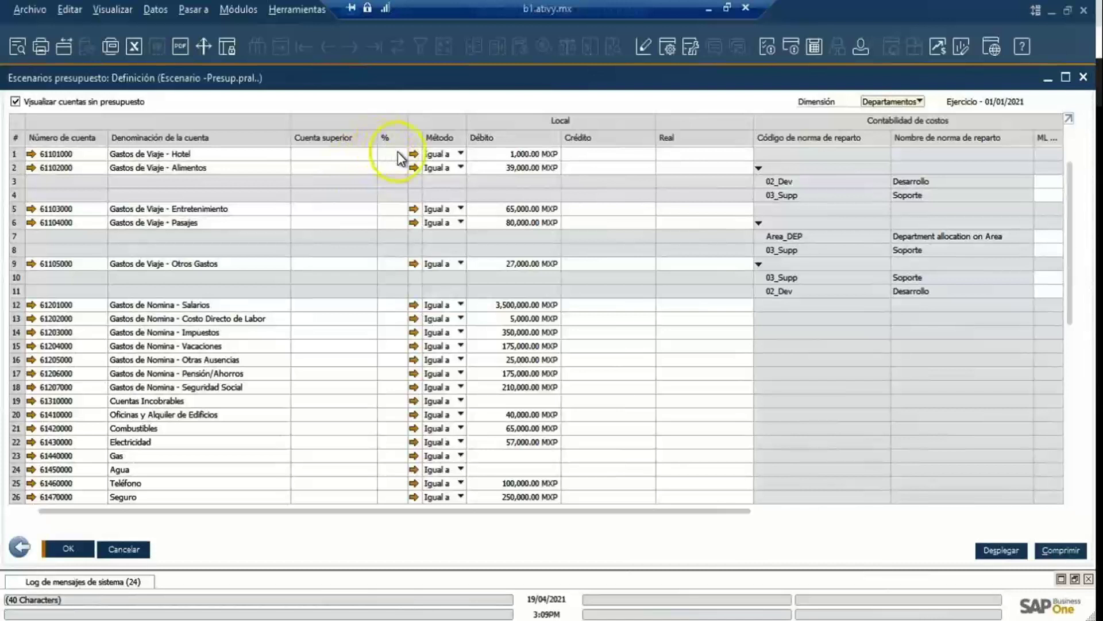
Look through the distribution methods available for the Gastos de Viaje - Hotel account
left_click(462, 155)
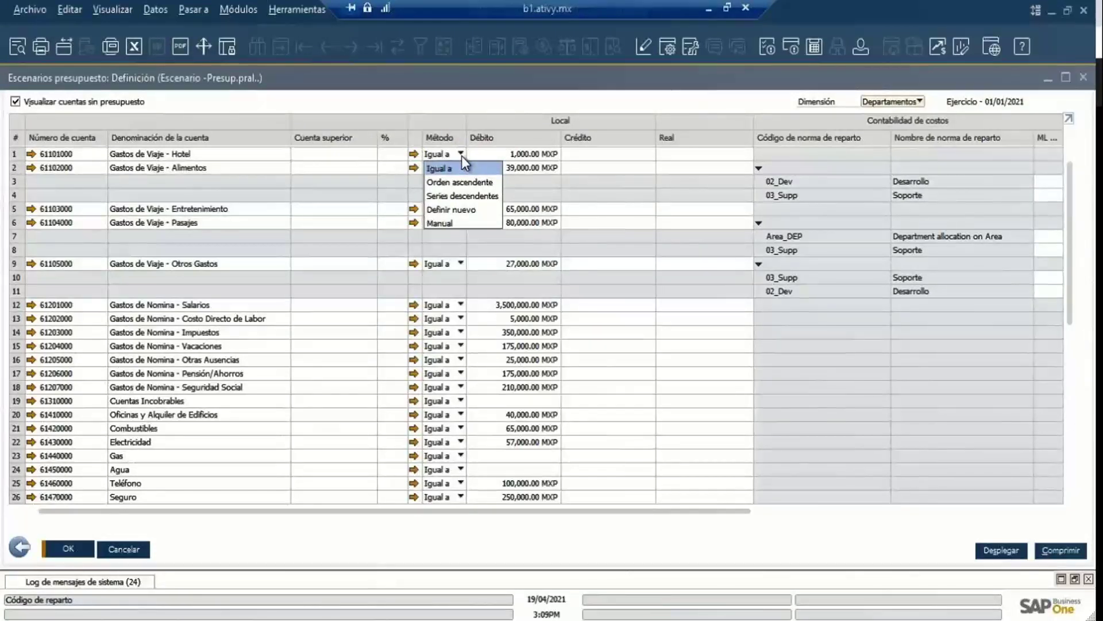
left_click(461, 159)
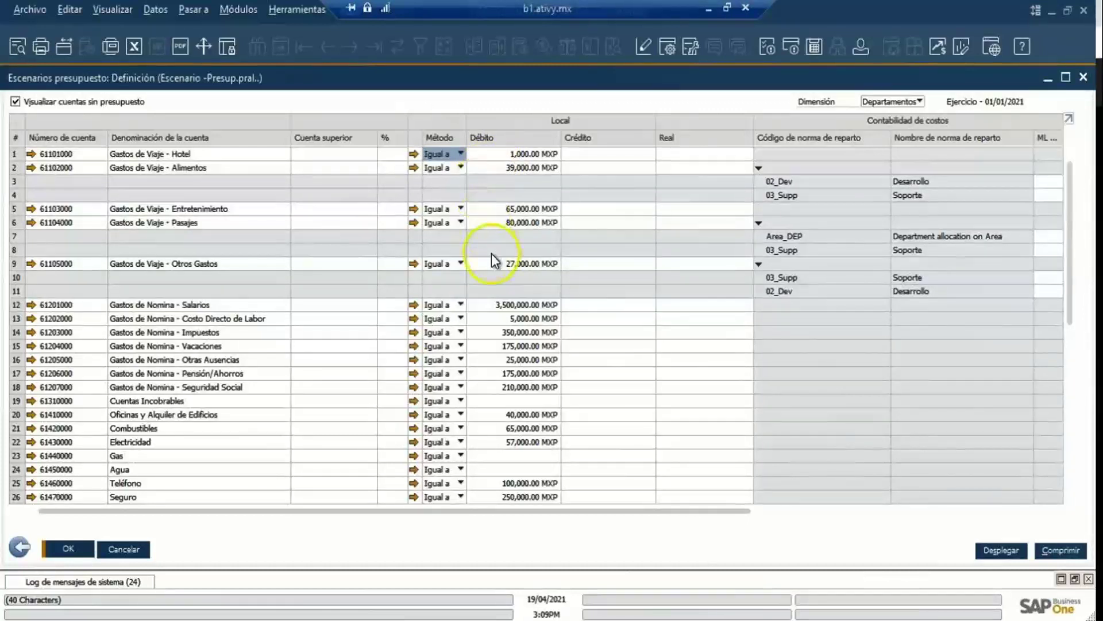
Set the debit budget of Gastos de Nomina - Costo Directo de Labor to 8,000.00 MXP and update, accepting all distribution rule differences
left_click(487, 320)
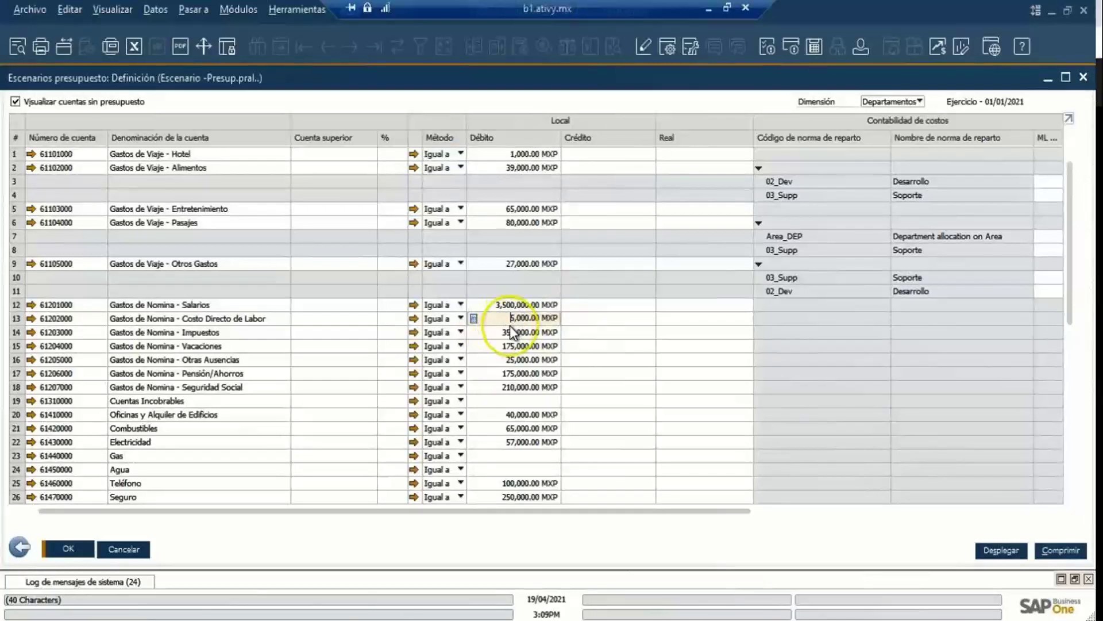
key("Delete")
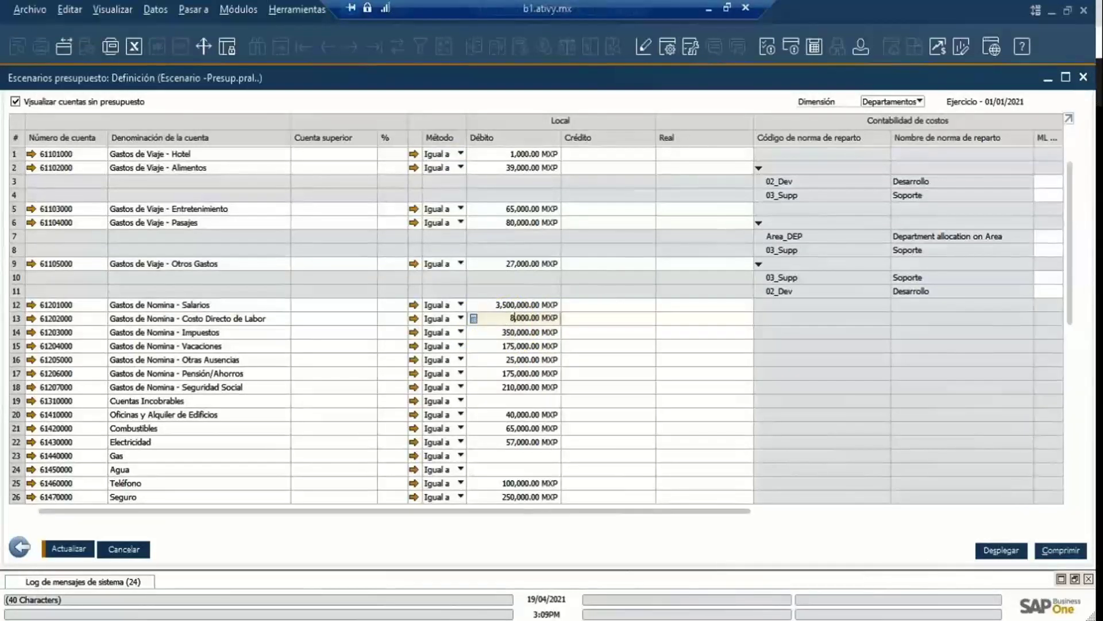
key("Tab")
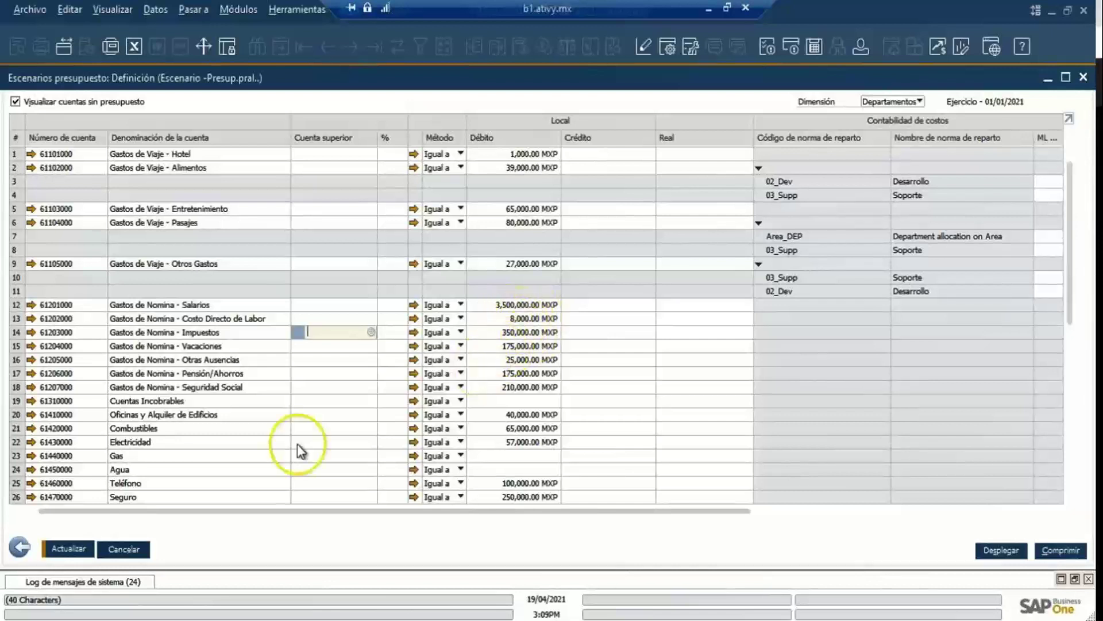
left_click(76, 549)
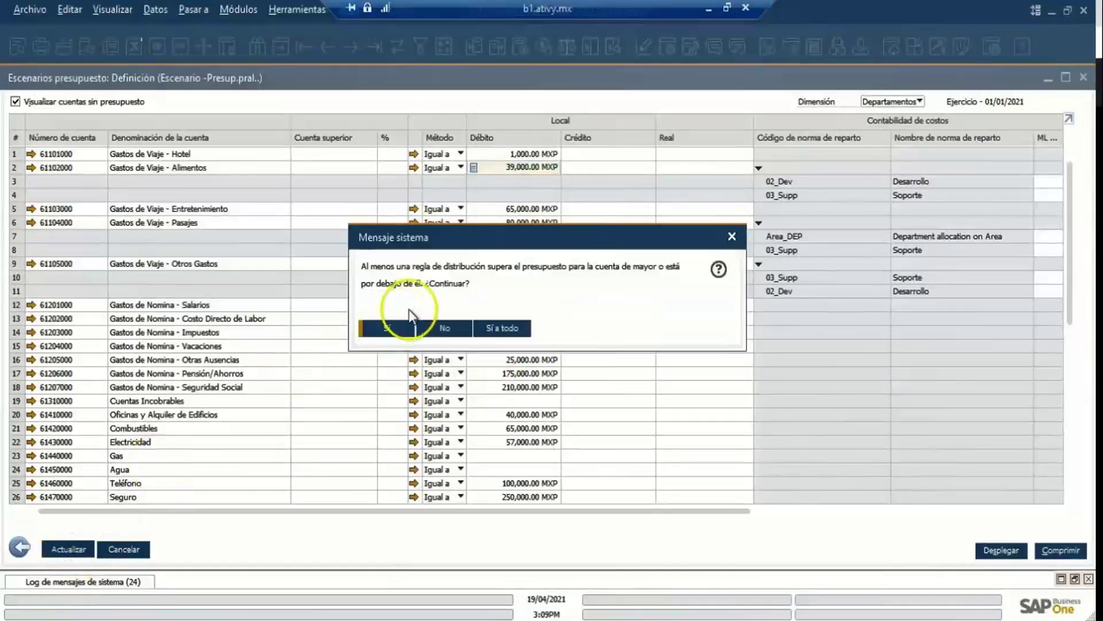
left_click(487, 326)
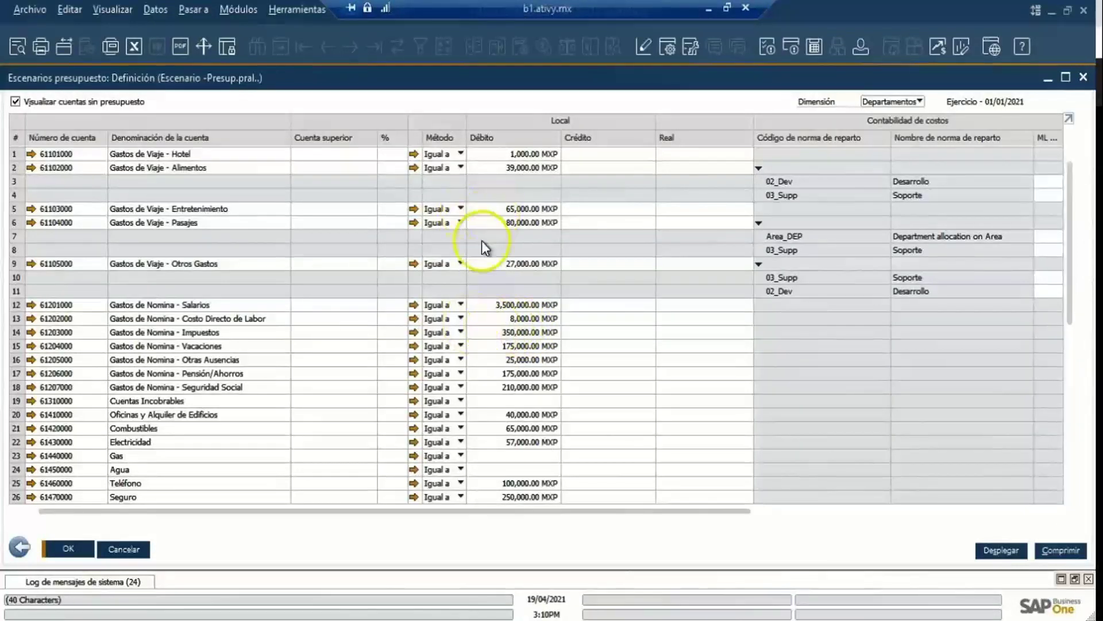
Copy the whole budget table and paste it into the blank Excel workbook Libro1 starting at cell A1
right_click(487, 156)
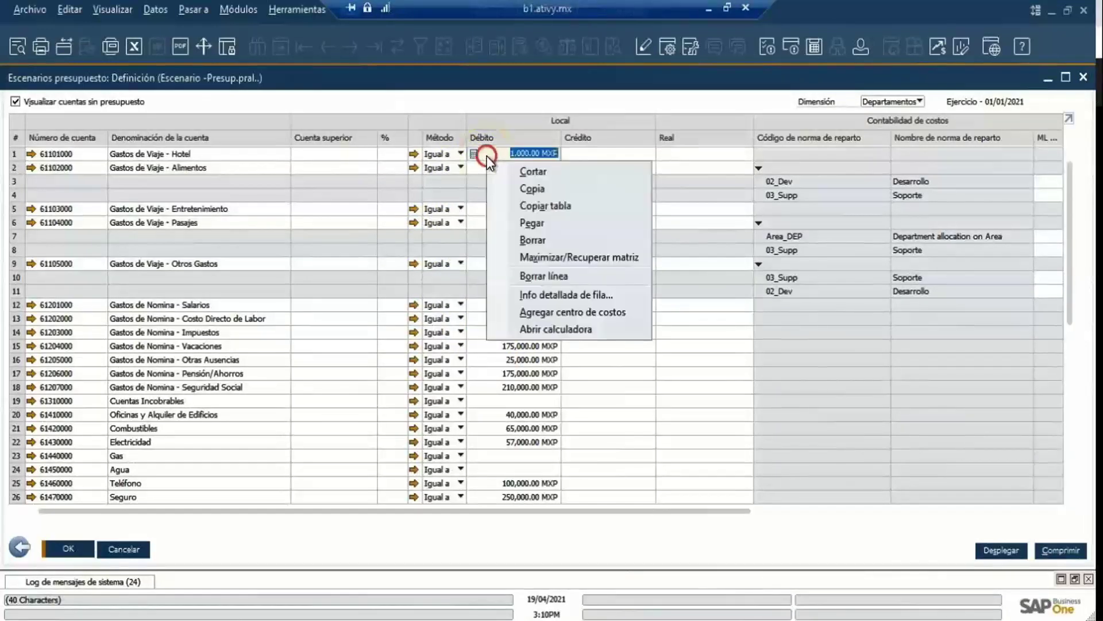
left_click(515, 208)
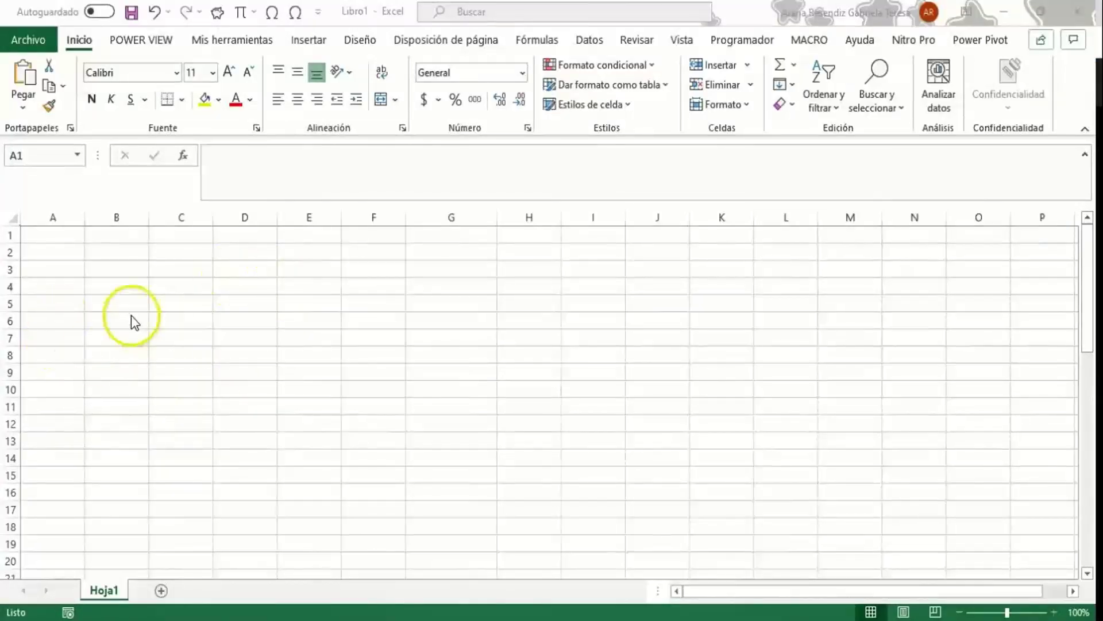
left_click(66, 236)
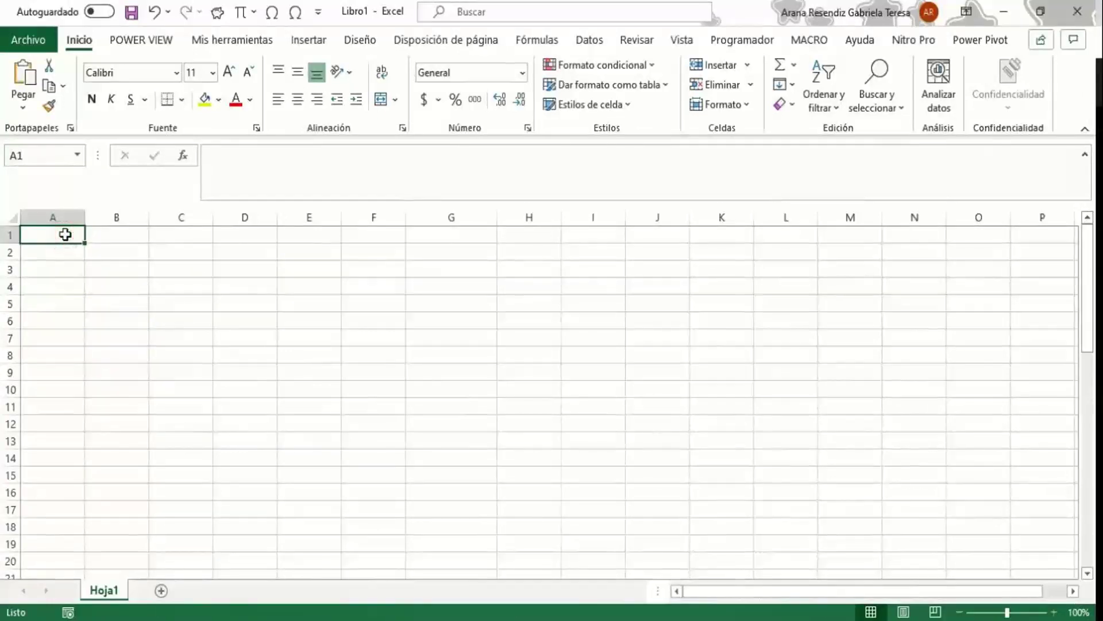
right_click(65, 235)
left_click(109, 229)
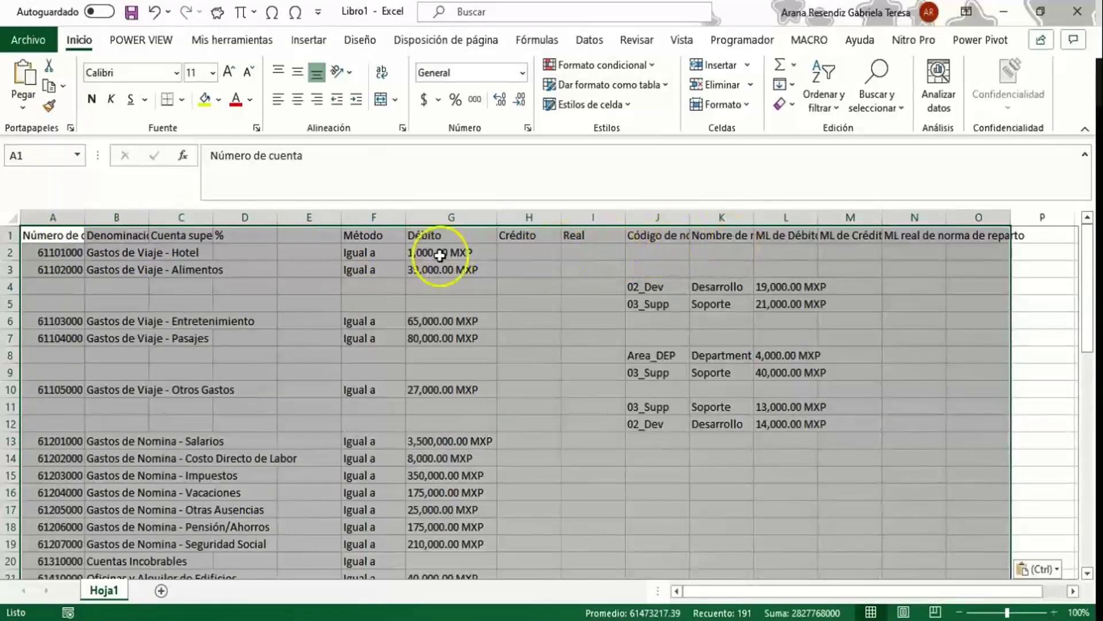
Copy the Electricidad debit amount into the Gas row's cell G24 and change it to 90,000.00 MXP
scroll(464, 402, "down", 3)
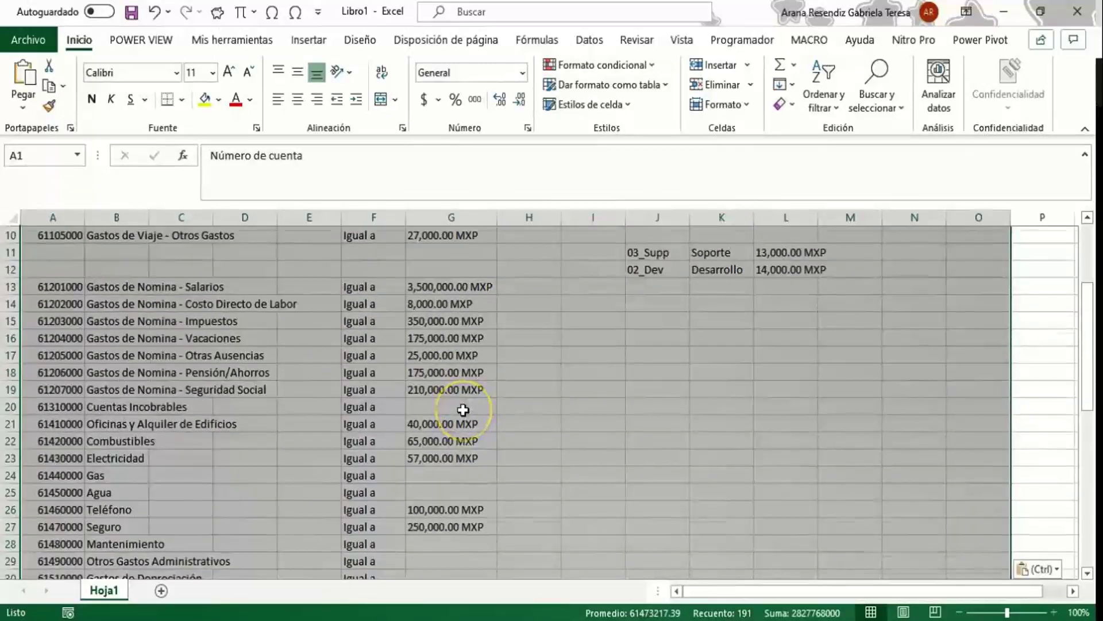
scroll(463, 409, "down", 1)
key("ctrl+v")
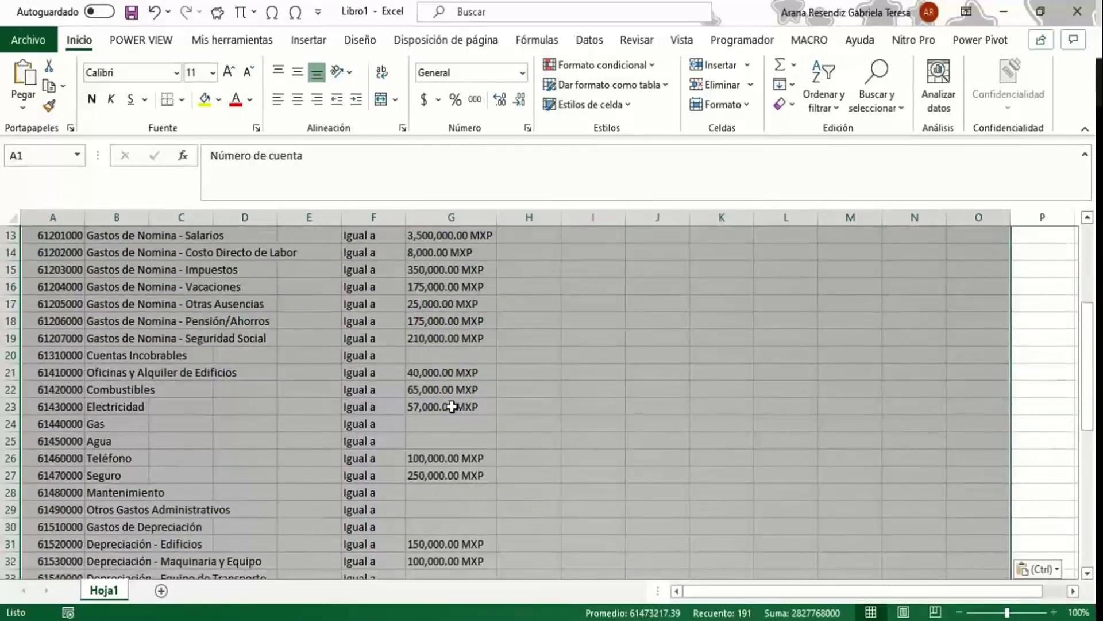
left_click(429, 425)
left_click(429, 409)
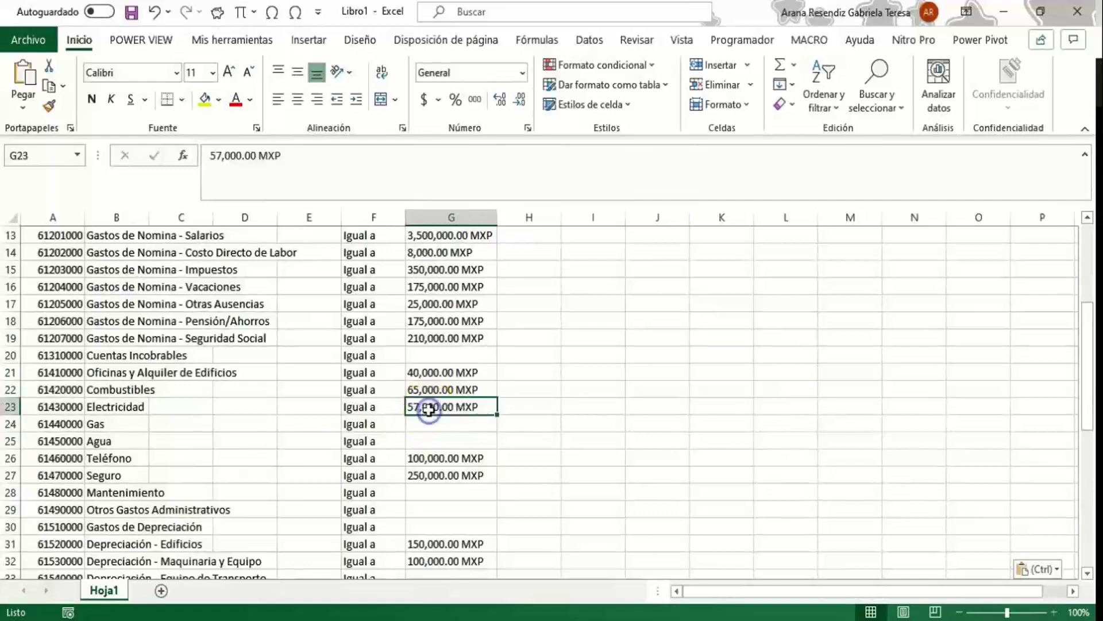
key("ctrl+c")
left_click(432, 424)
key("ctrl+v")
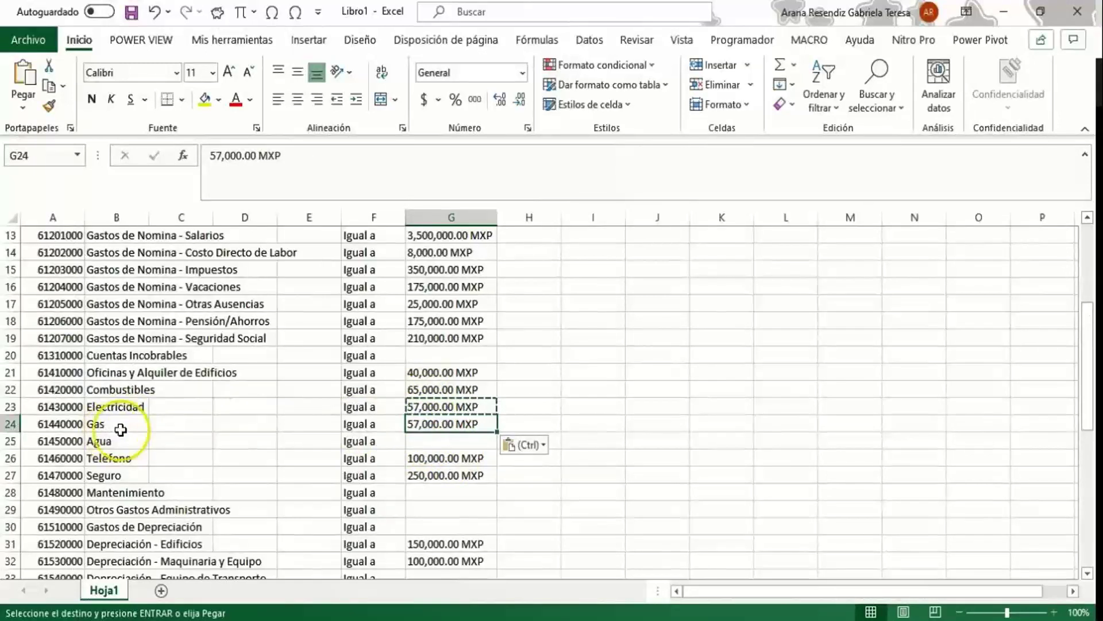
left_click(428, 423)
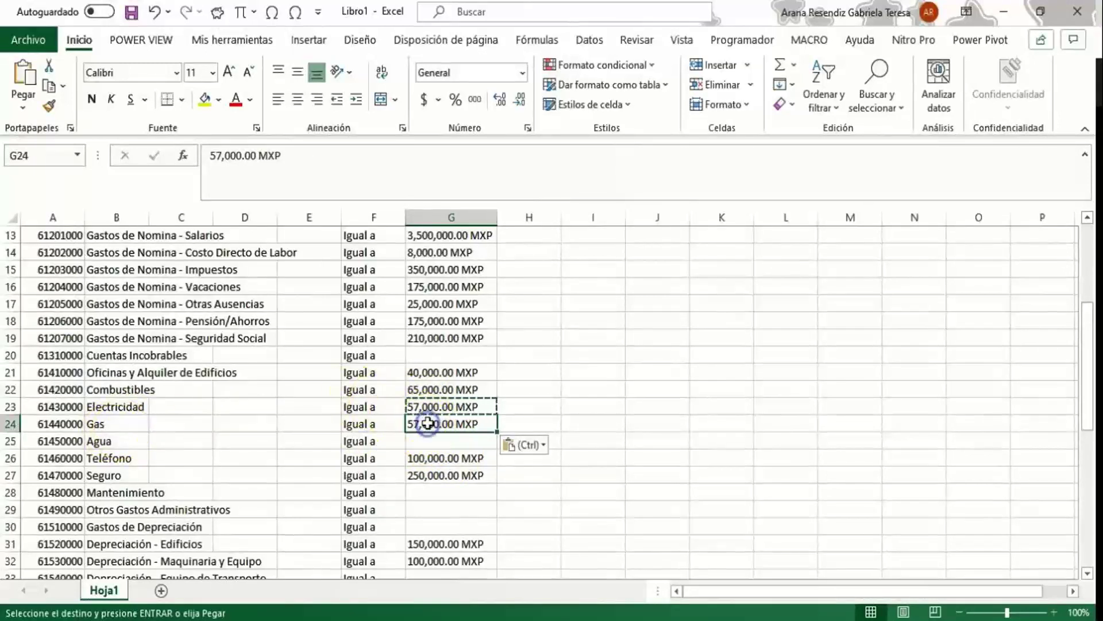
double_click(419, 423)
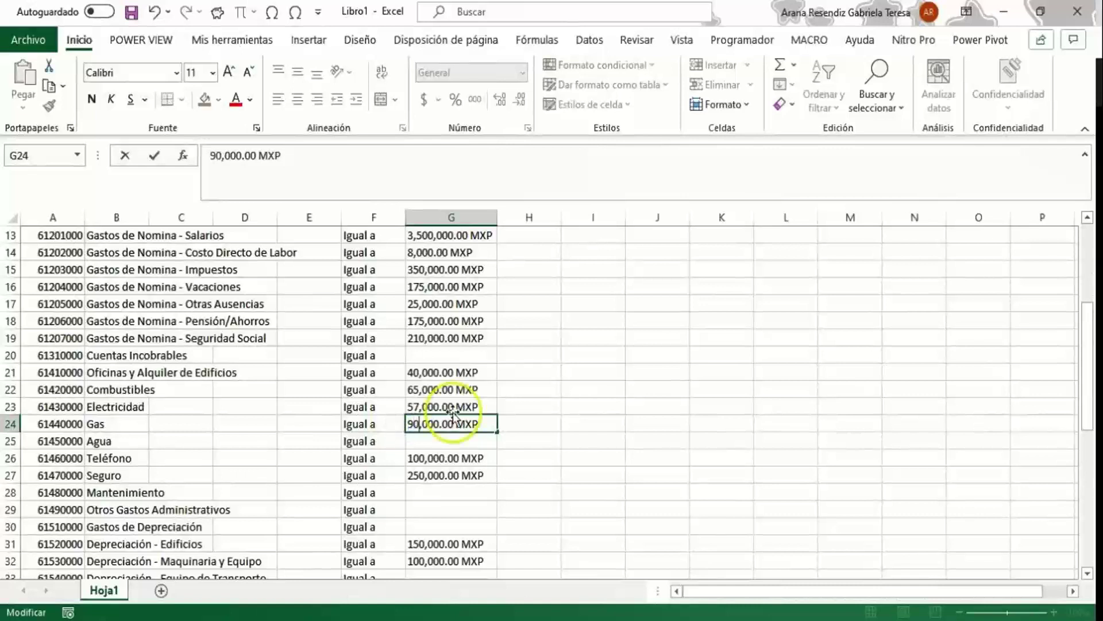
left_click(473, 438)
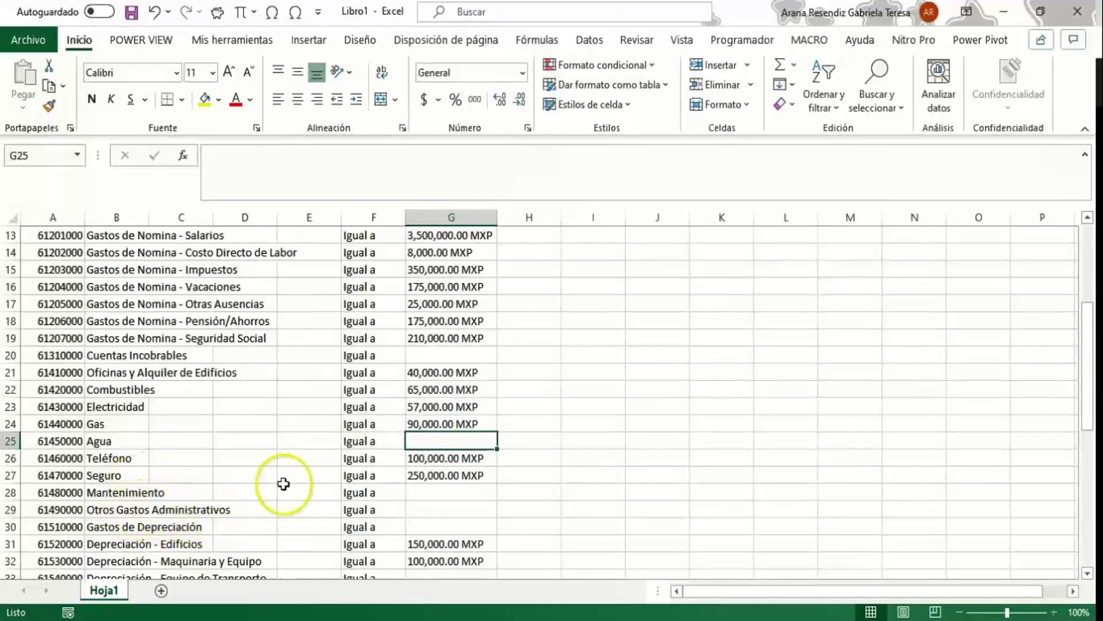
Copy the Gas debit amount to Otros Gastos Administrativos in cell G29 and change it to 30,000.00 MXP
left_click(424, 426)
key("ctrl+c")
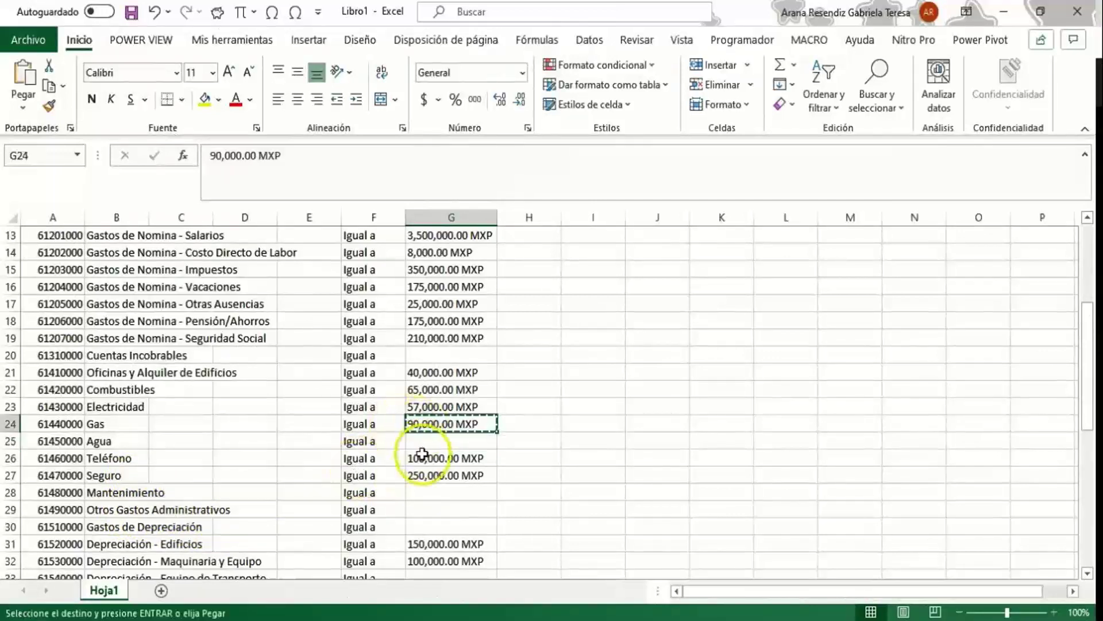
left_click(425, 508)
key("ctrl+v")
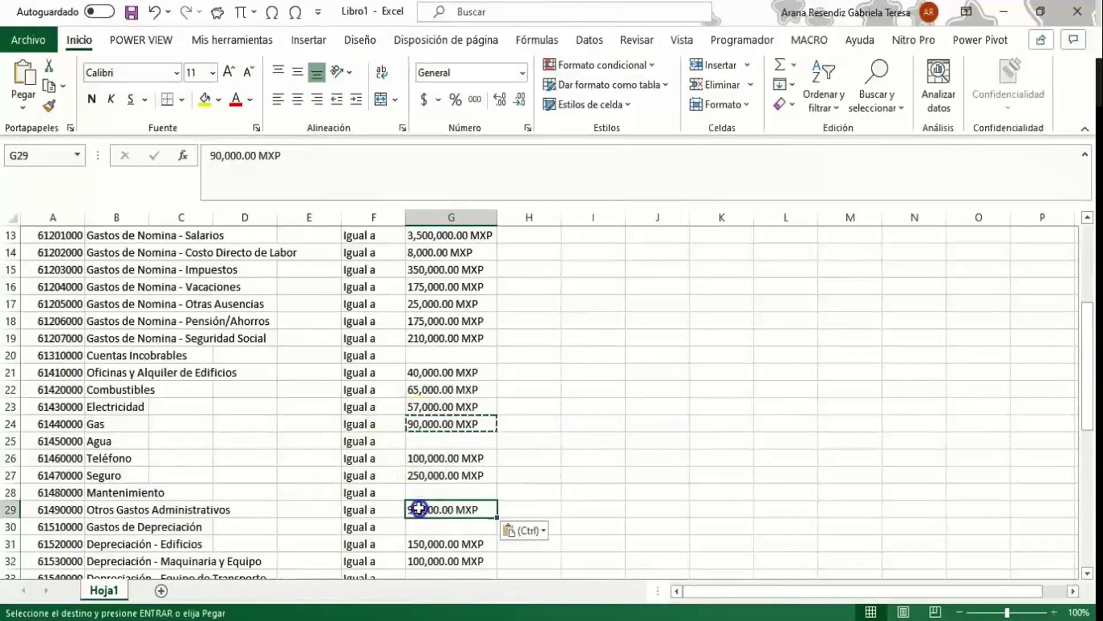
double_click(415, 509)
left_click_drag(409, 509, 413, 509)
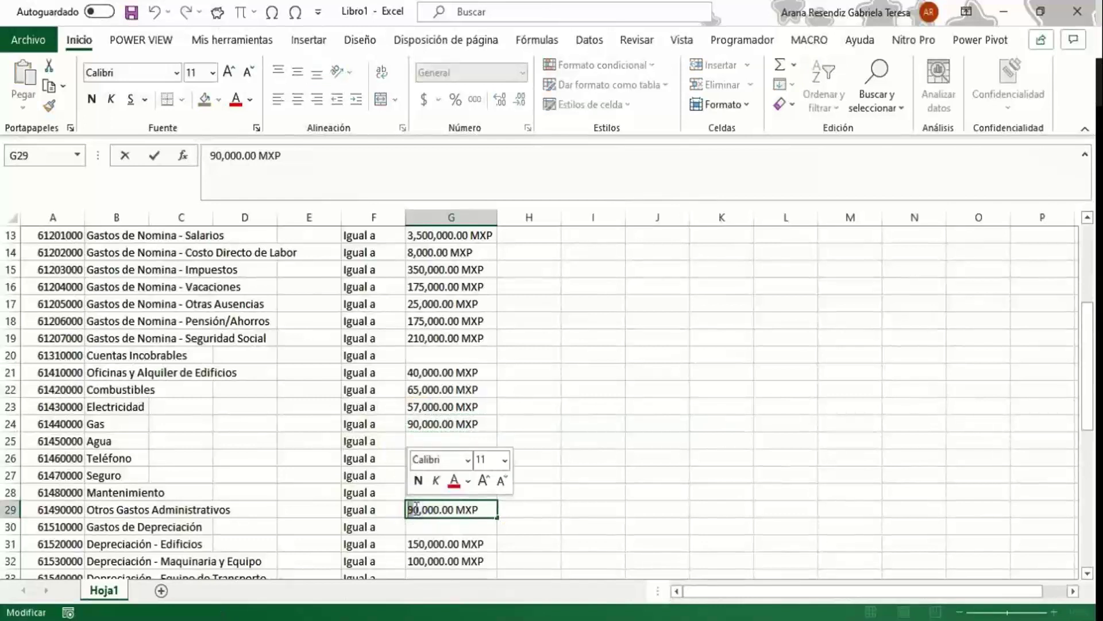
key("Delete")
type("3")
key("Tab")
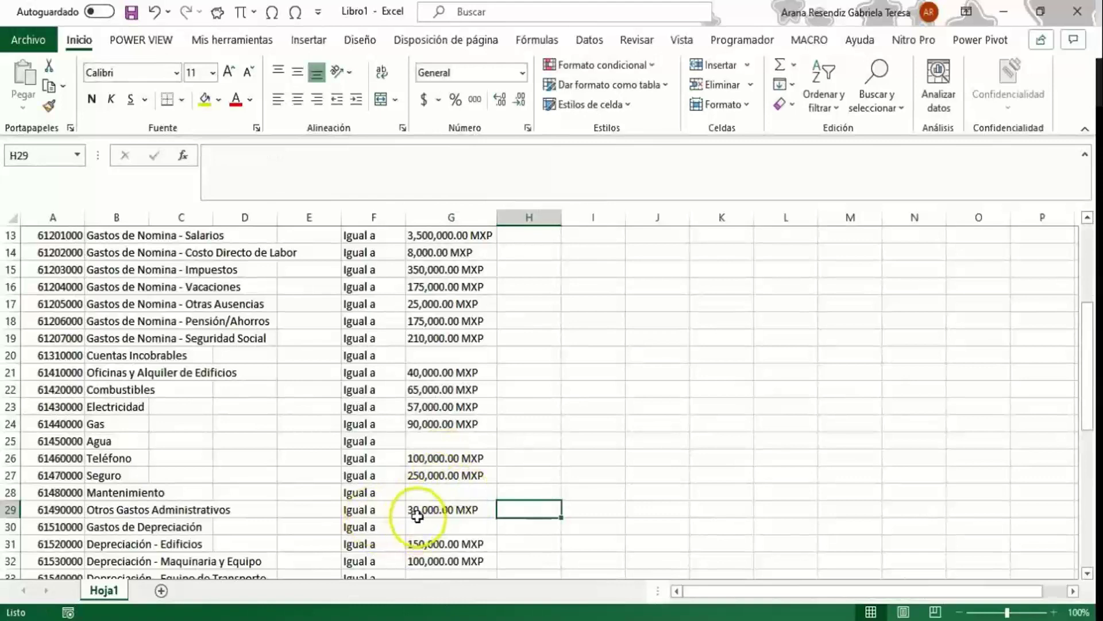
Select the entire budget table from cell A1 to its last cell, headers included, and copy it
left_click_drag(1091, 325, 1023, 216)
left_click(72, 234)
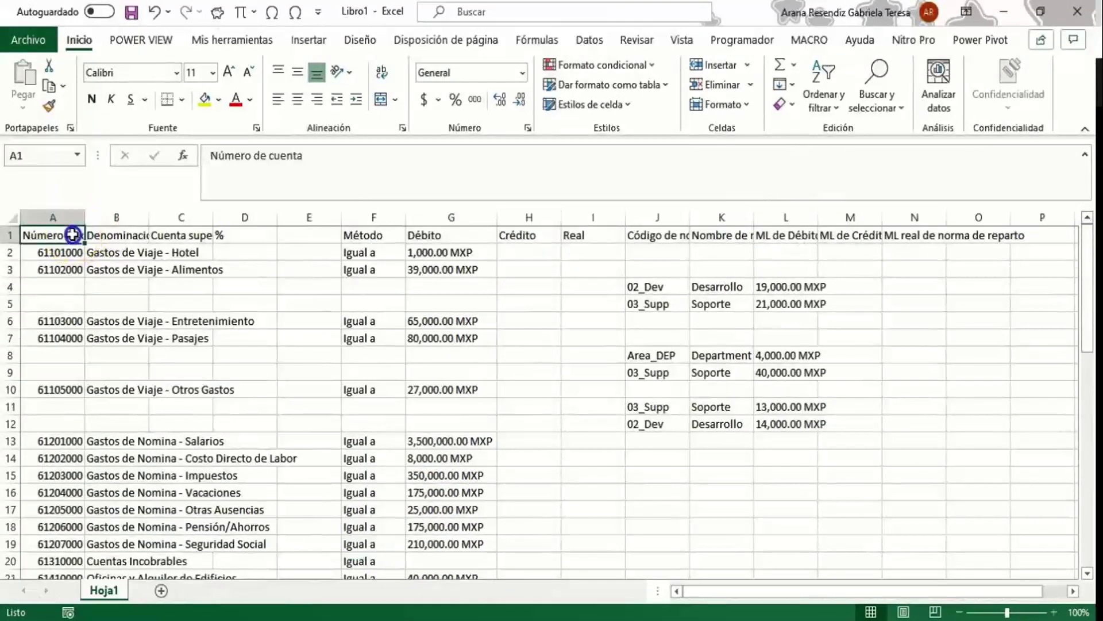
key("shift+Right")
key("shift+Right")
key("shift+Right")
key("shift+Right")
key("shift+Right")
key("shift+Right")
key("shift+Right")
key("shift+Right")
key("shift+Right")
key("shift+Right")
key("shift+Right")
key("shift+Right")
key("shift+Right")
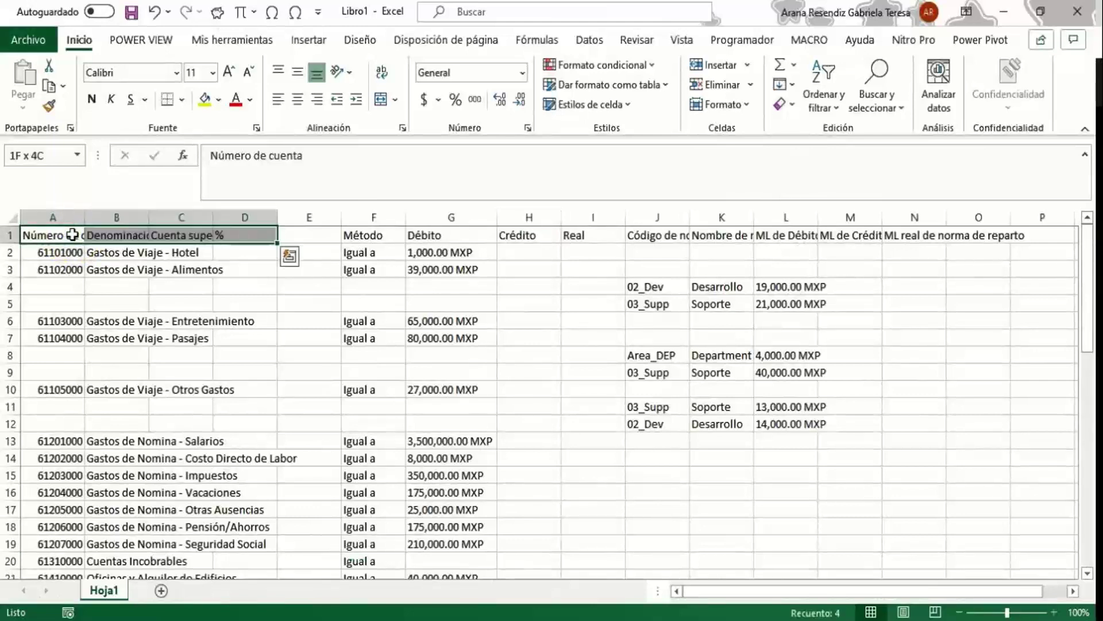
key("ctrl+shift+End")
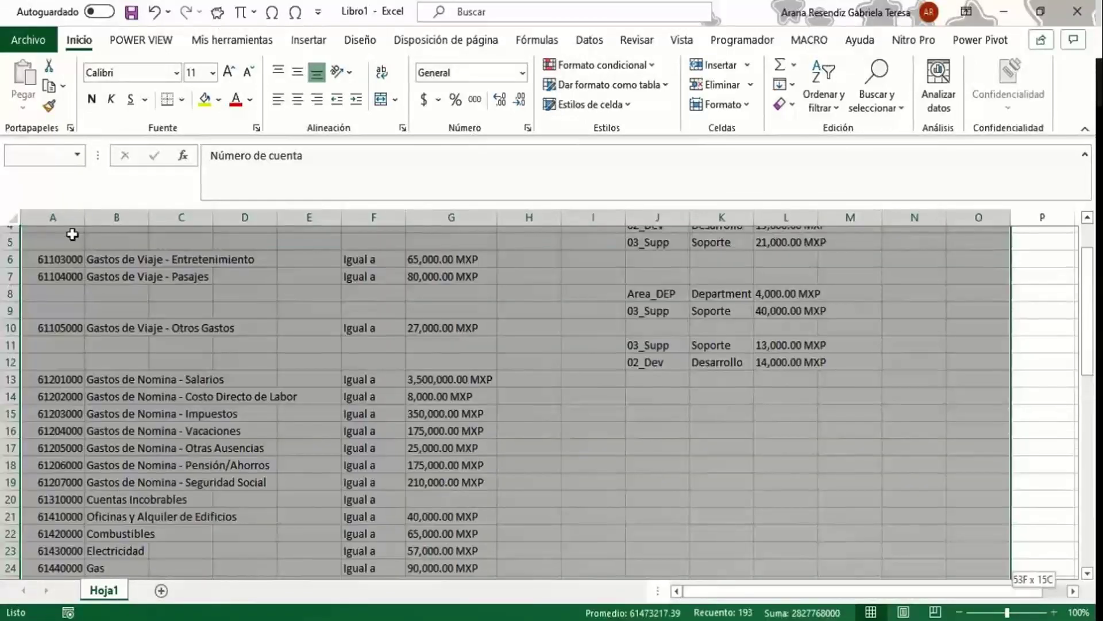
key("ctrl+c")
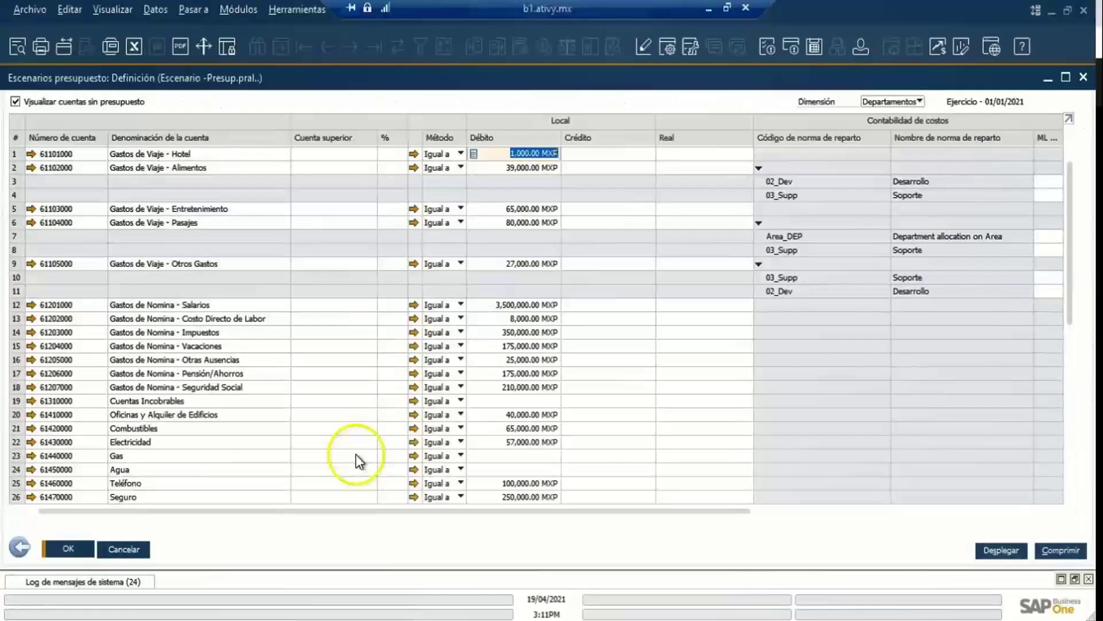
Switch back to SAP Business One and paste the copied table into the budget definition, declaring that it includes header information
key("alt+Tab")
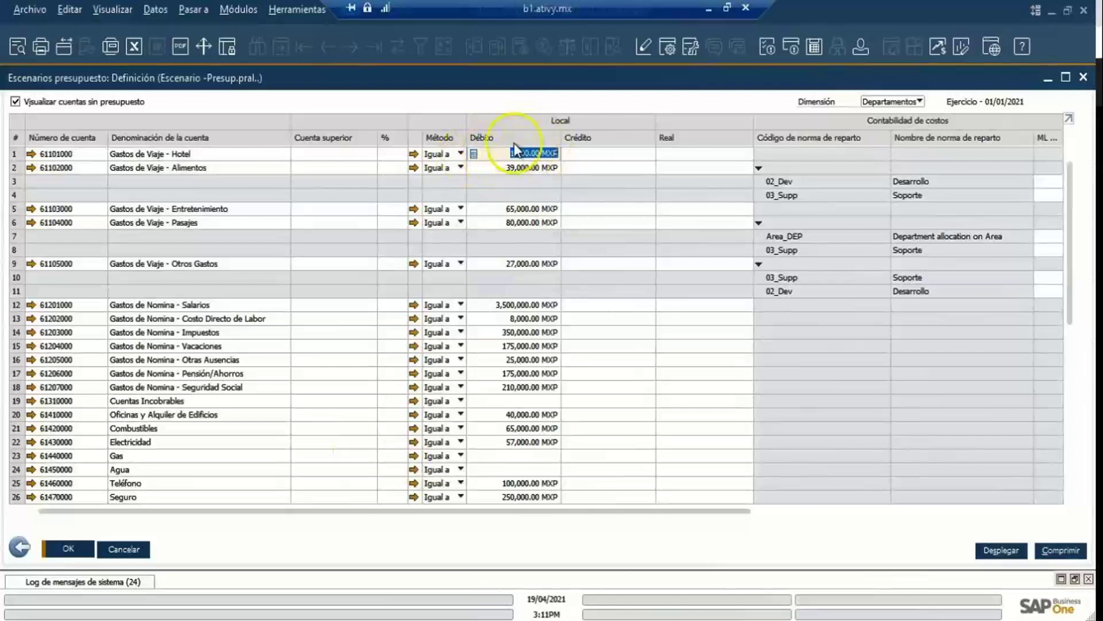
right_click(487, 153)
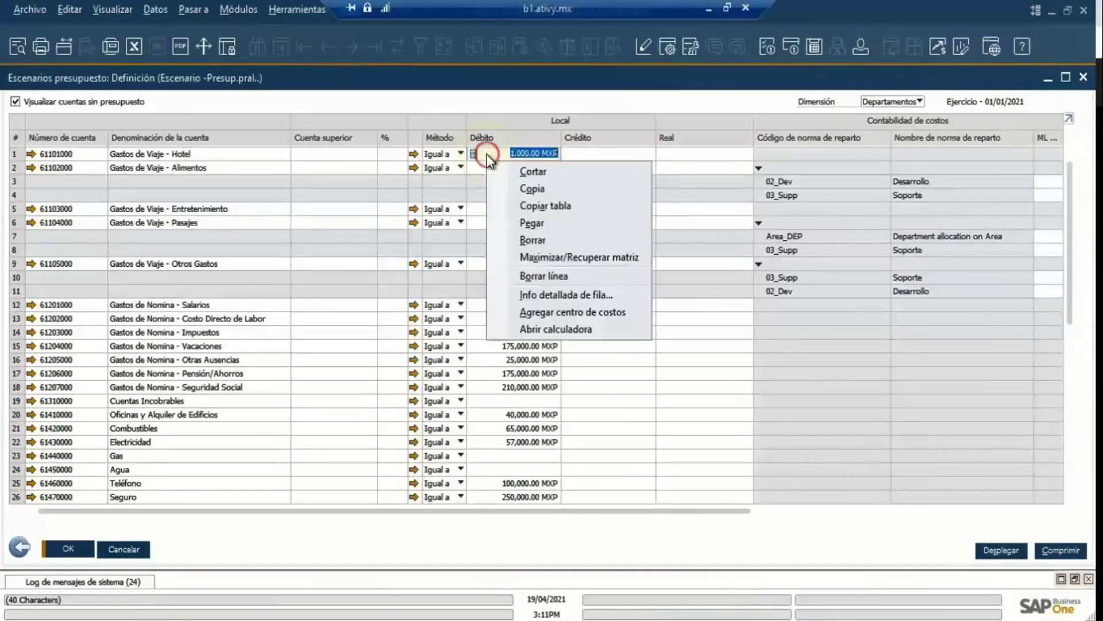
left_click(526, 223)
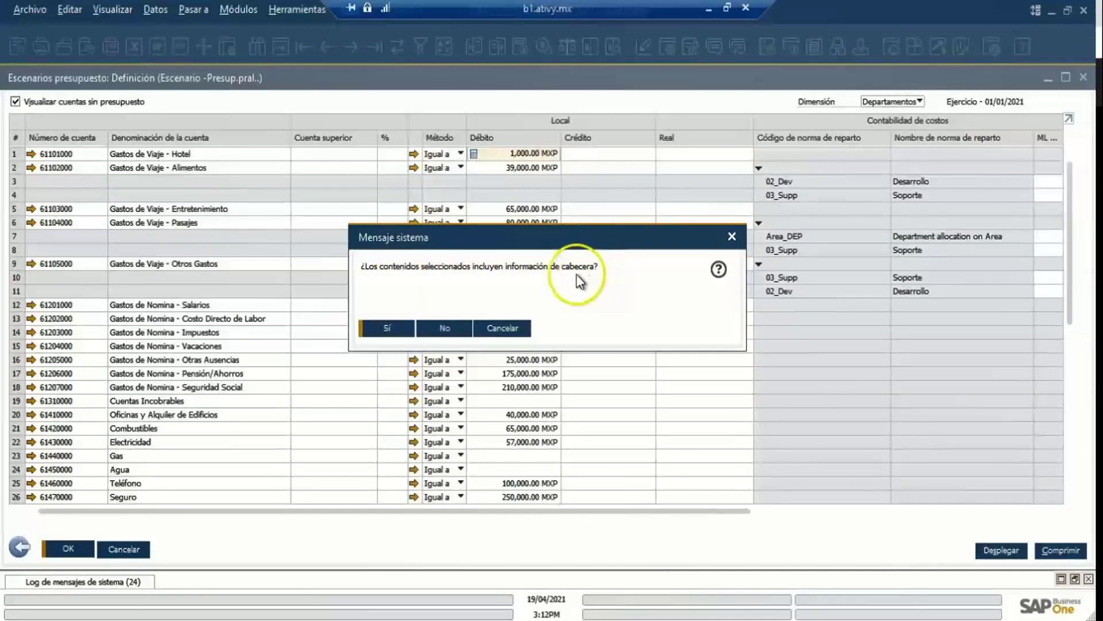
left_click(374, 327)
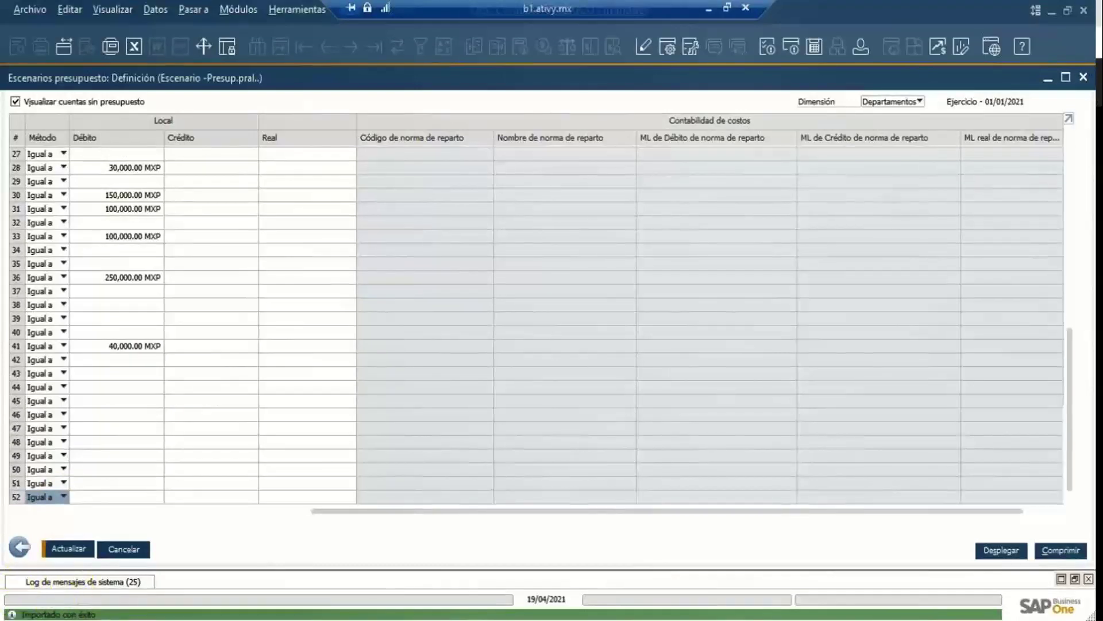
Examine the monthly budget details of the Gas and Otros Gastos Administrativos accounts
left_click(345, 510)
left_click_drag(344, 510, 39, 506)
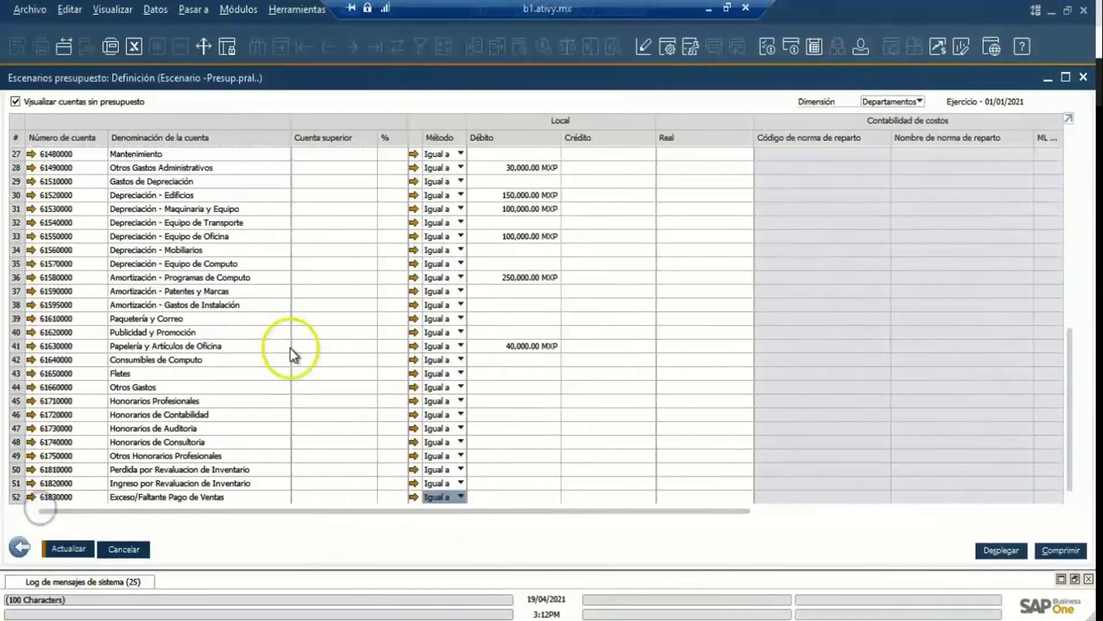
scroll(299, 367, "up", 7)
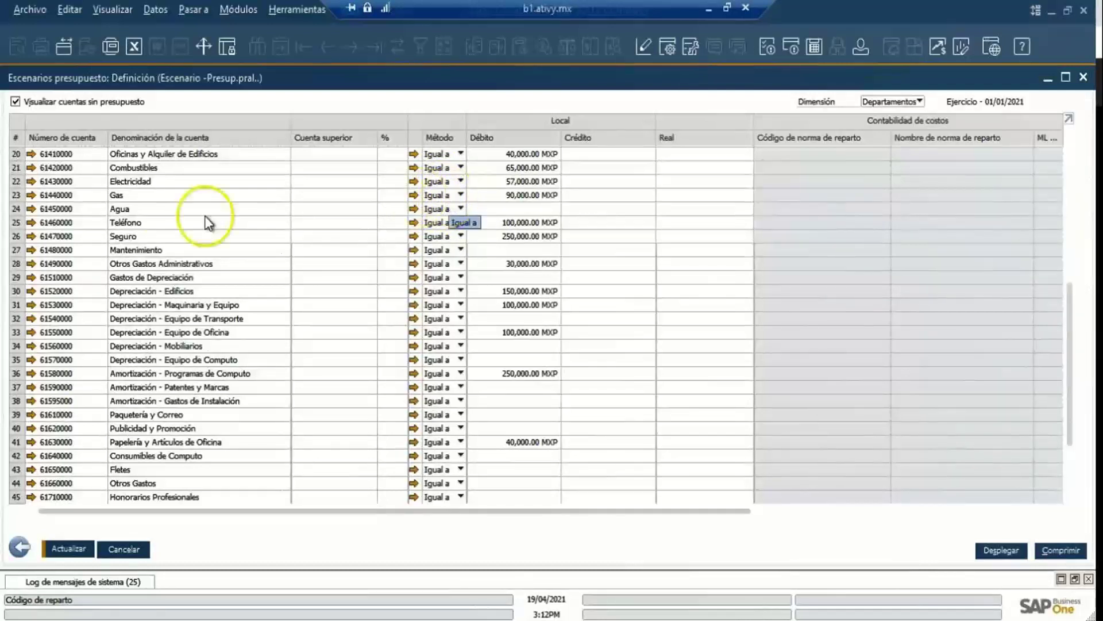
double_click(15, 195)
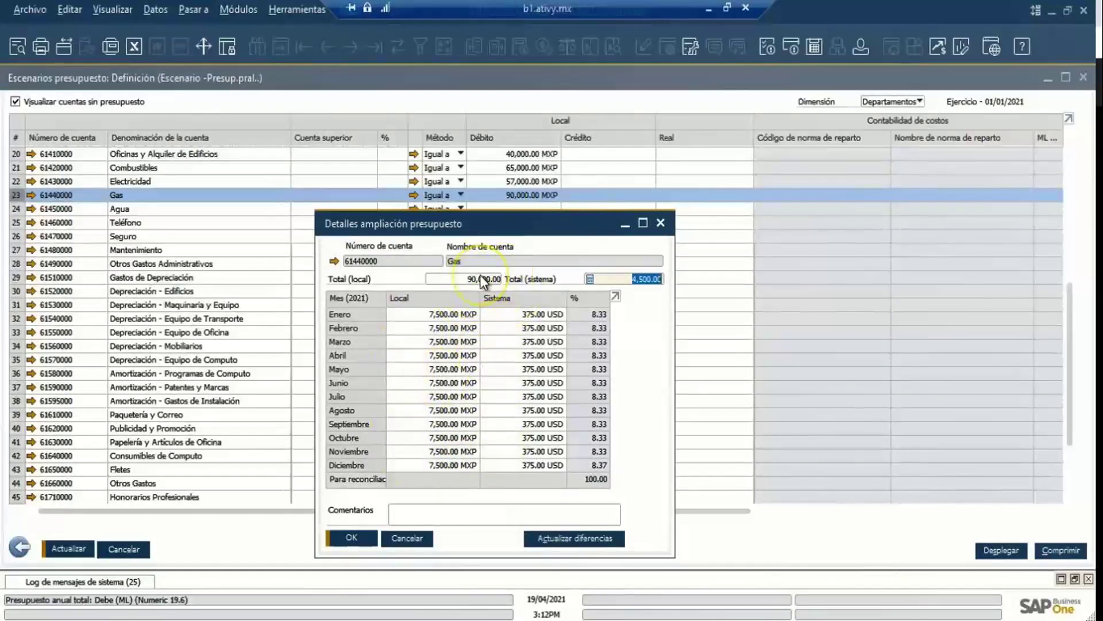
left_click(418, 537)
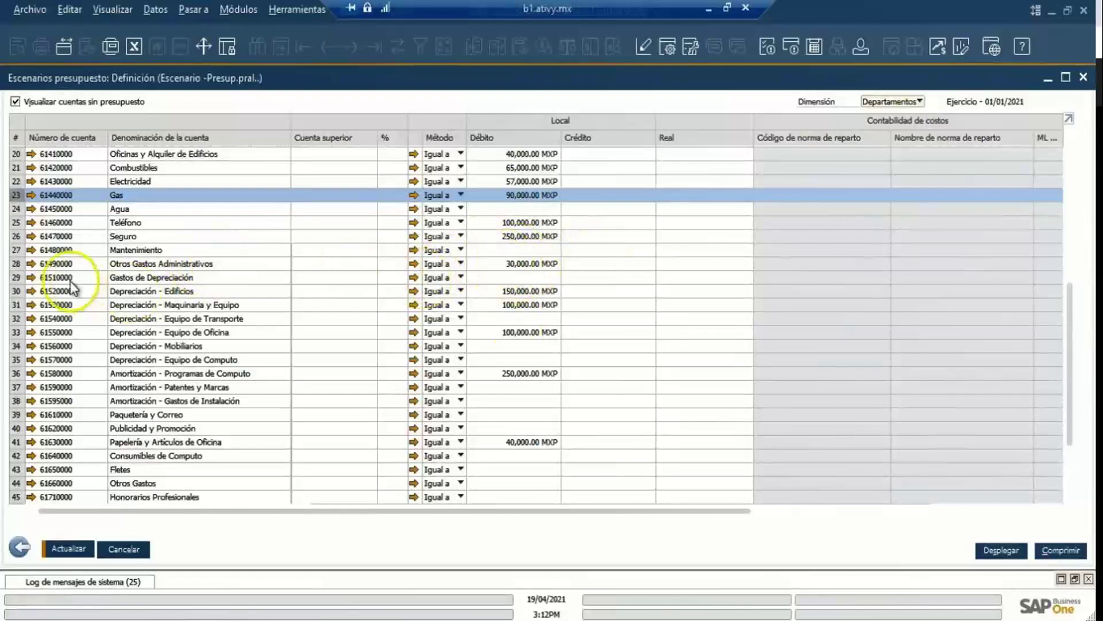
double_click(17, 269)
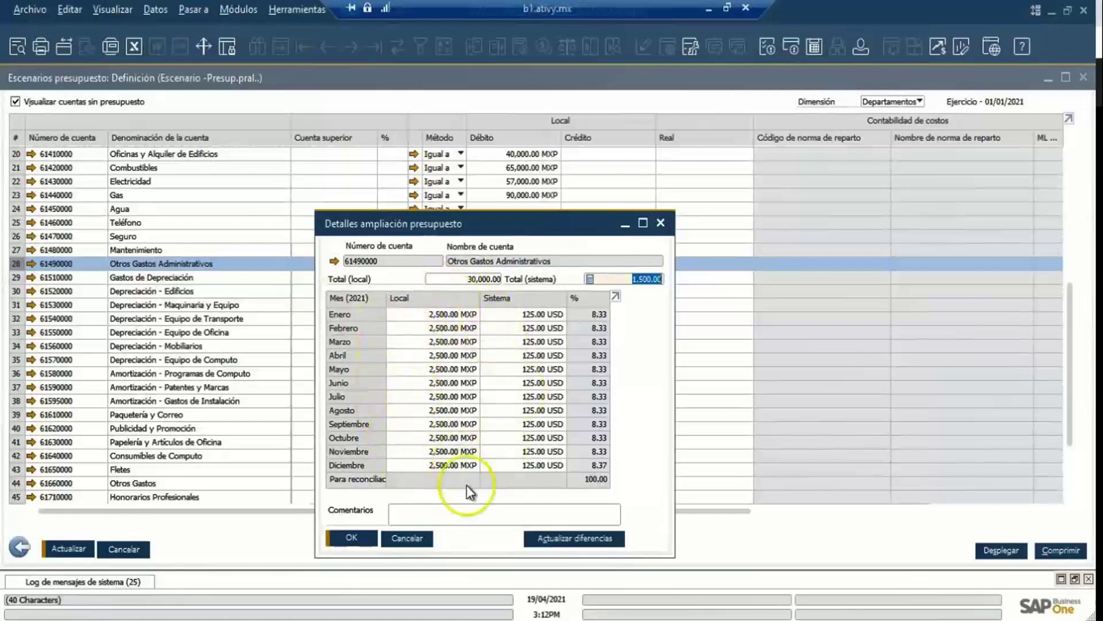
Close the monthly budget details and add the 03_Supp (Soporte) cost center to the Teléfono account
left_click(367, 546)
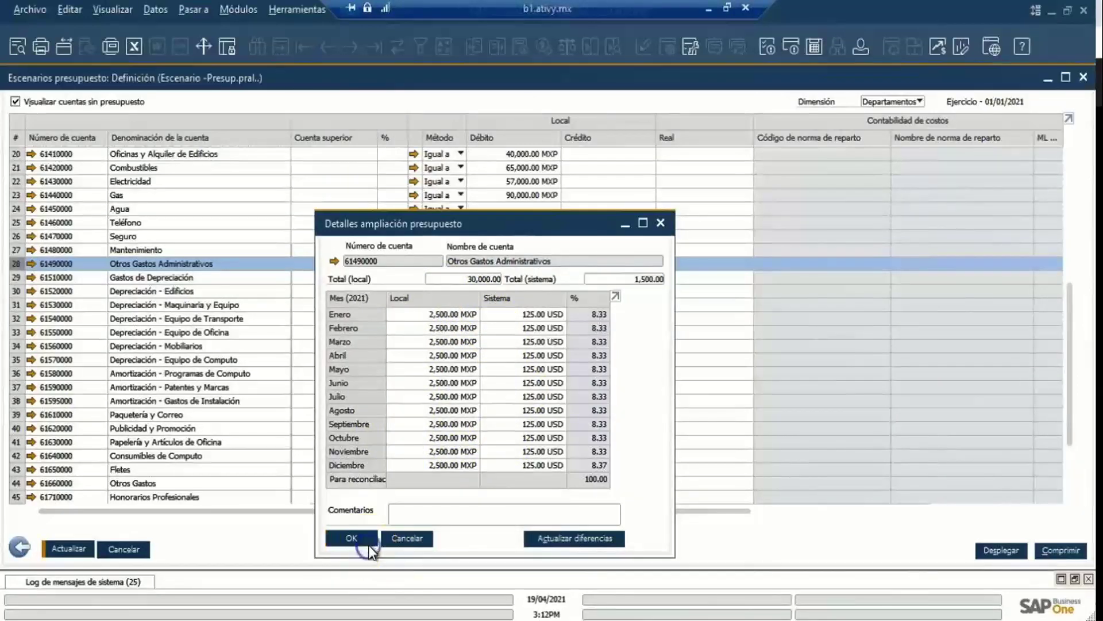
scroll(589, 473, "up", 3)
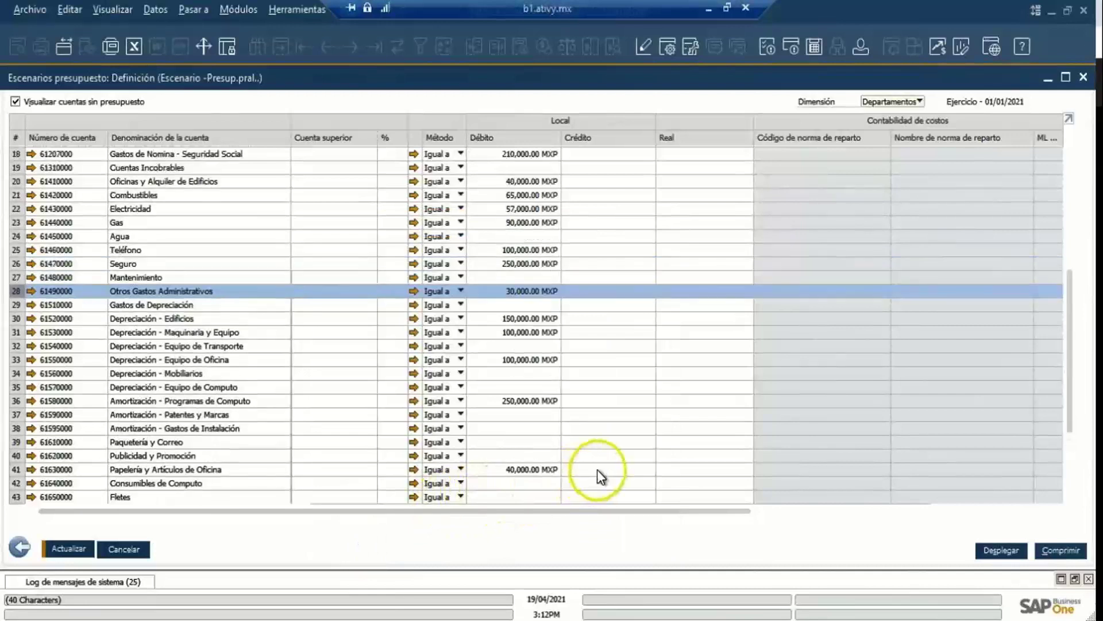
scroll(605, 472, "up", 1)
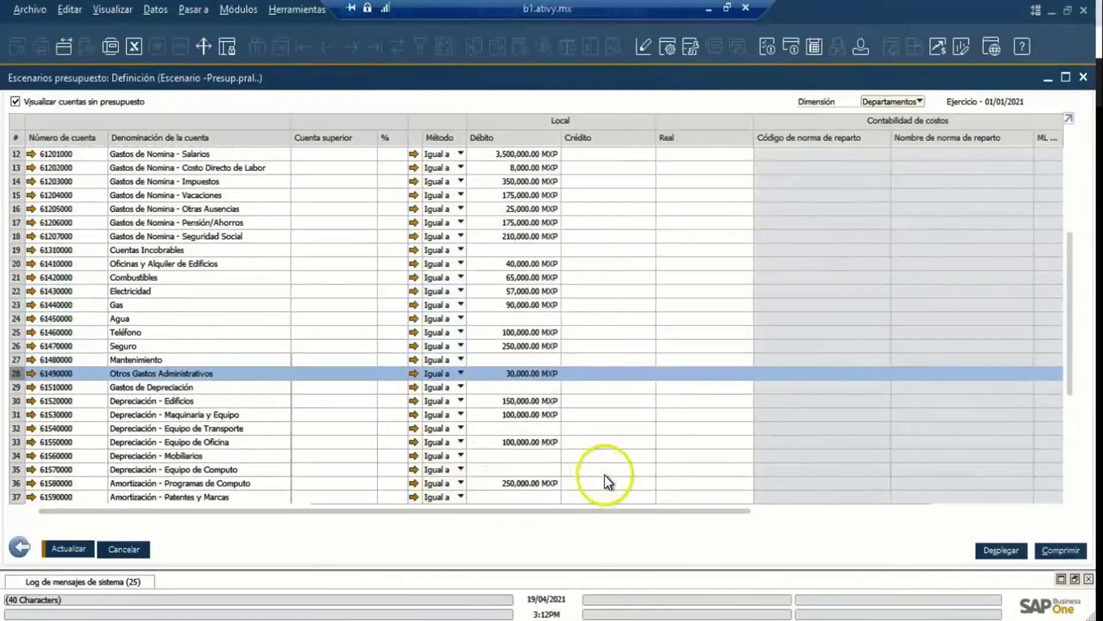
left_click_drag(1070, 251, 1063, 153)
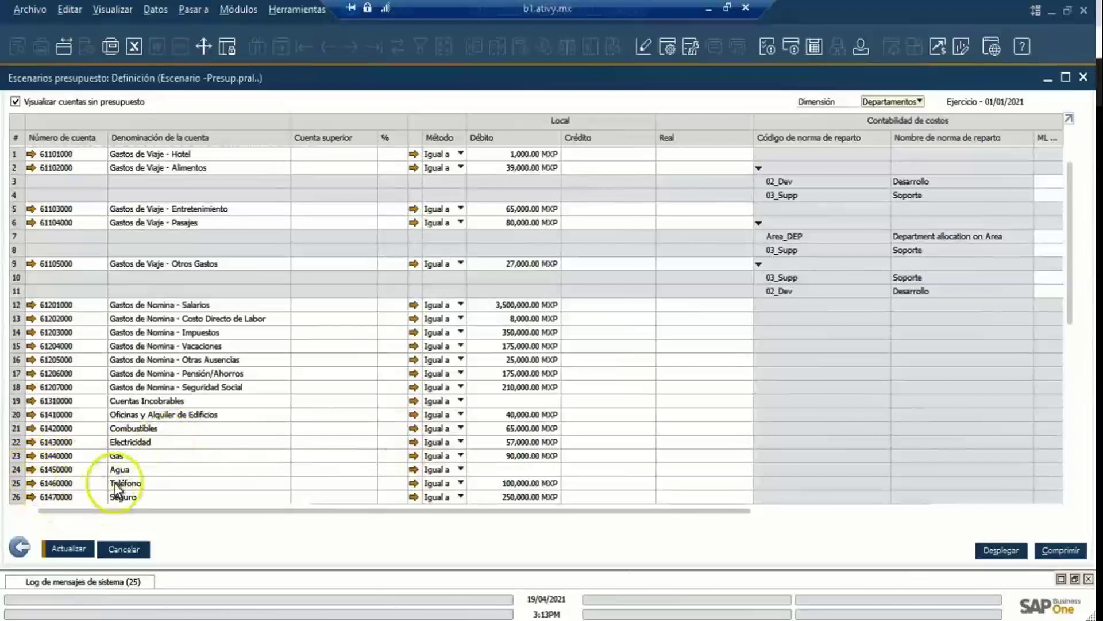
scroll(149, 489, "down", 1)
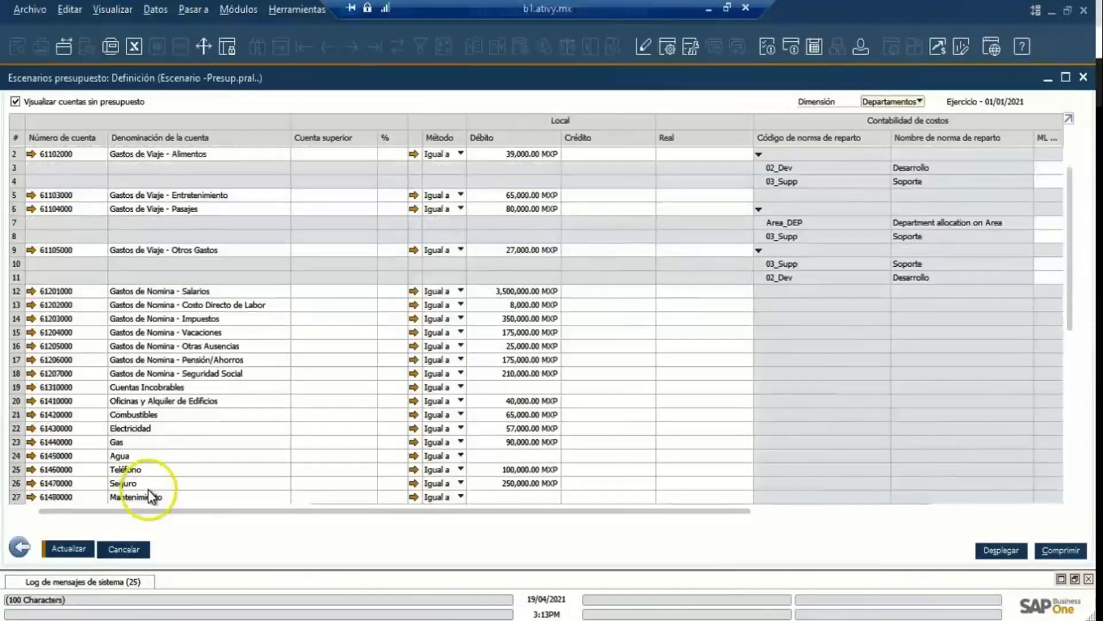
right_click(19, 469)
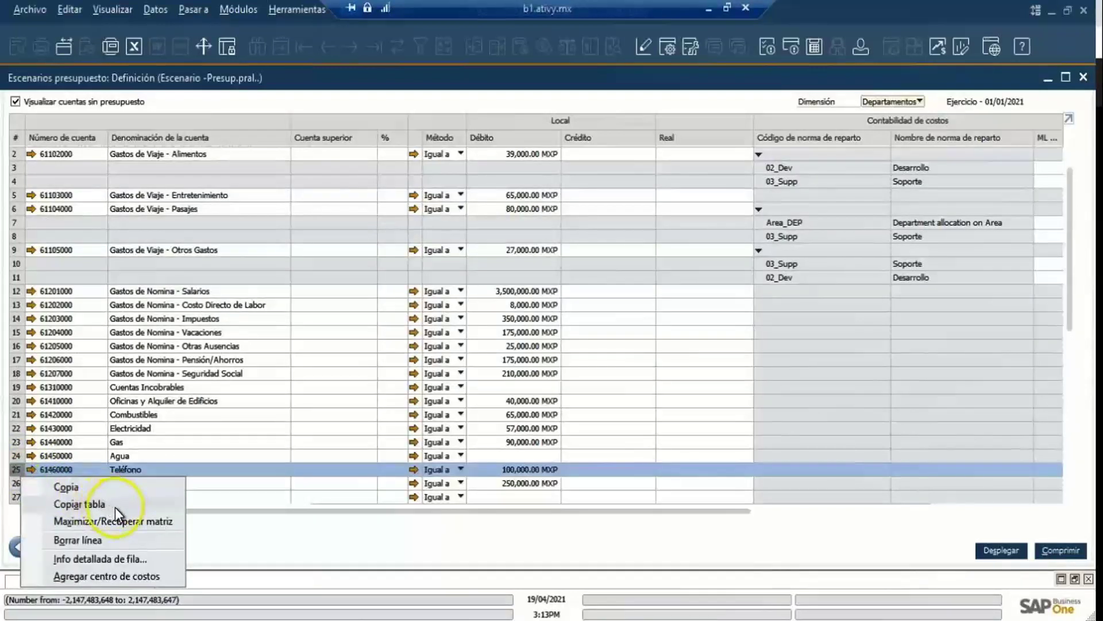
left_click(156, 577)
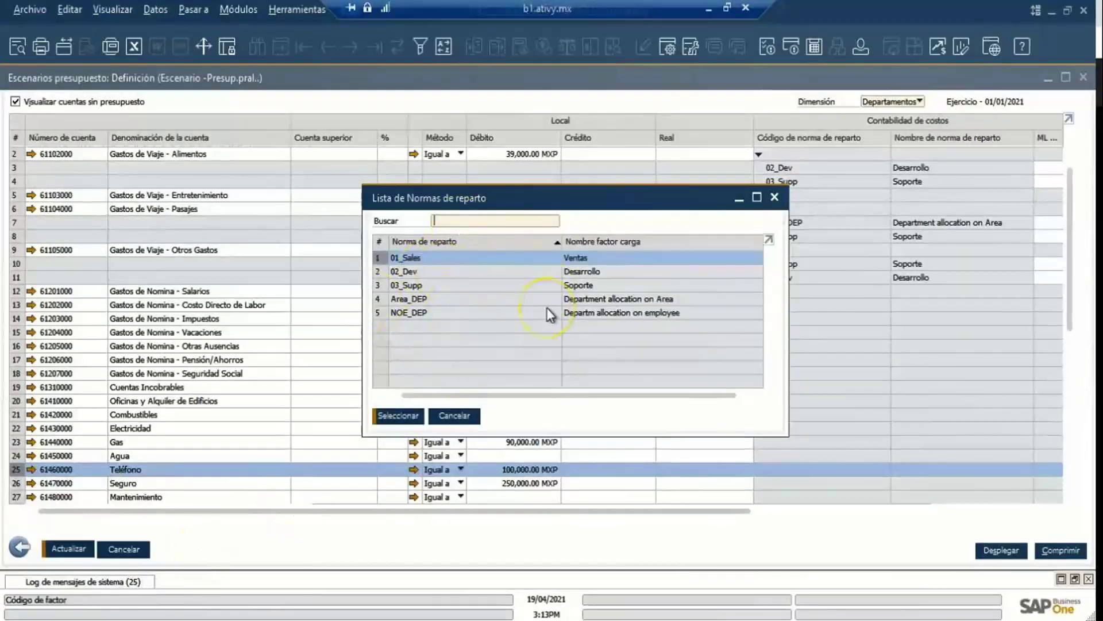
left_click(585, 286)
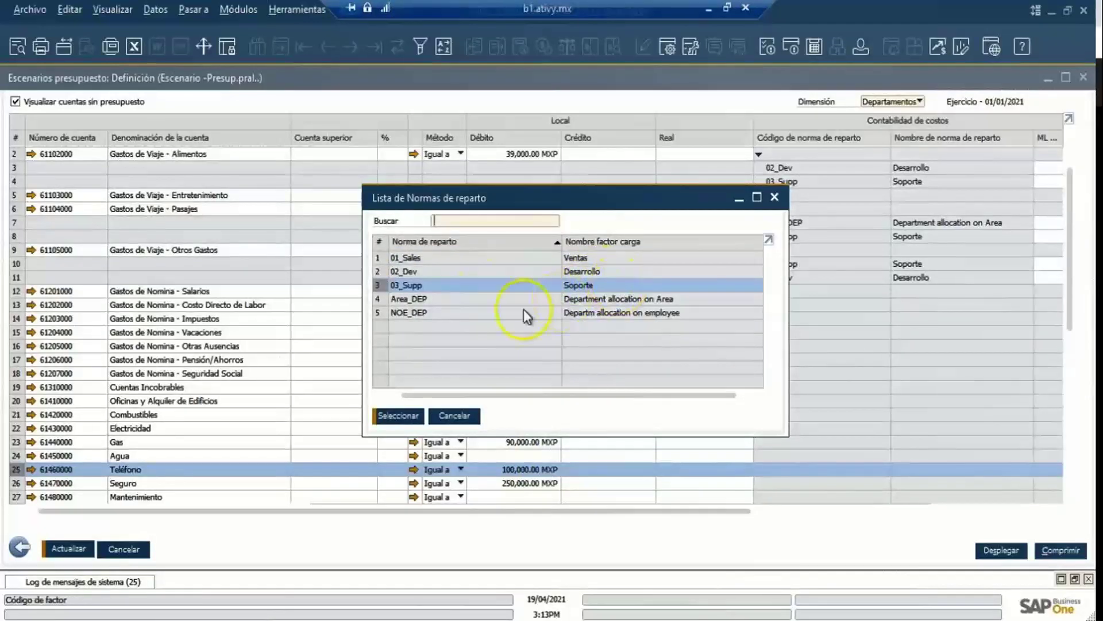
left_click(409, 417)
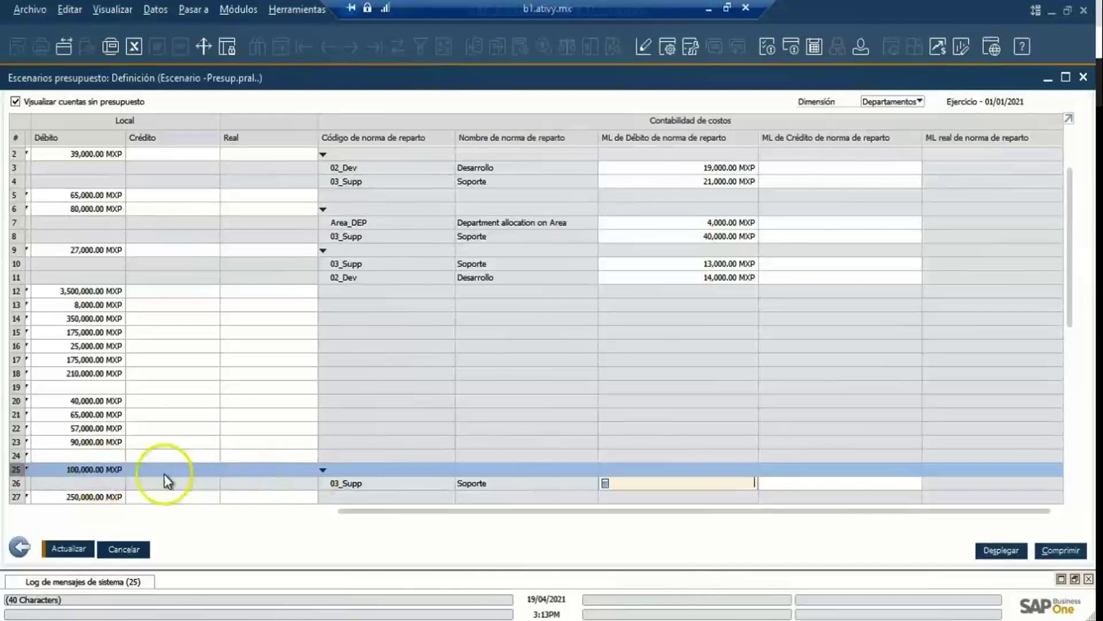
Copy the Teléfono account's 100,000.00 MXP debit budget into the debit amount of its Soporte distribution rule
right_click(112, 468)
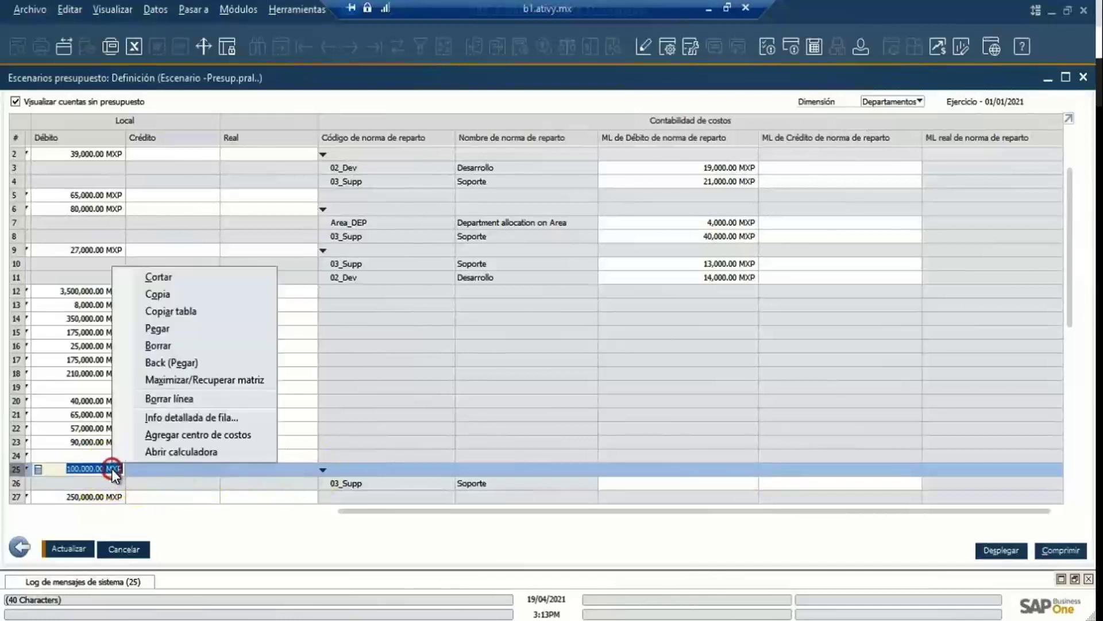
left_click(222, 292)
left_click(647, 485)
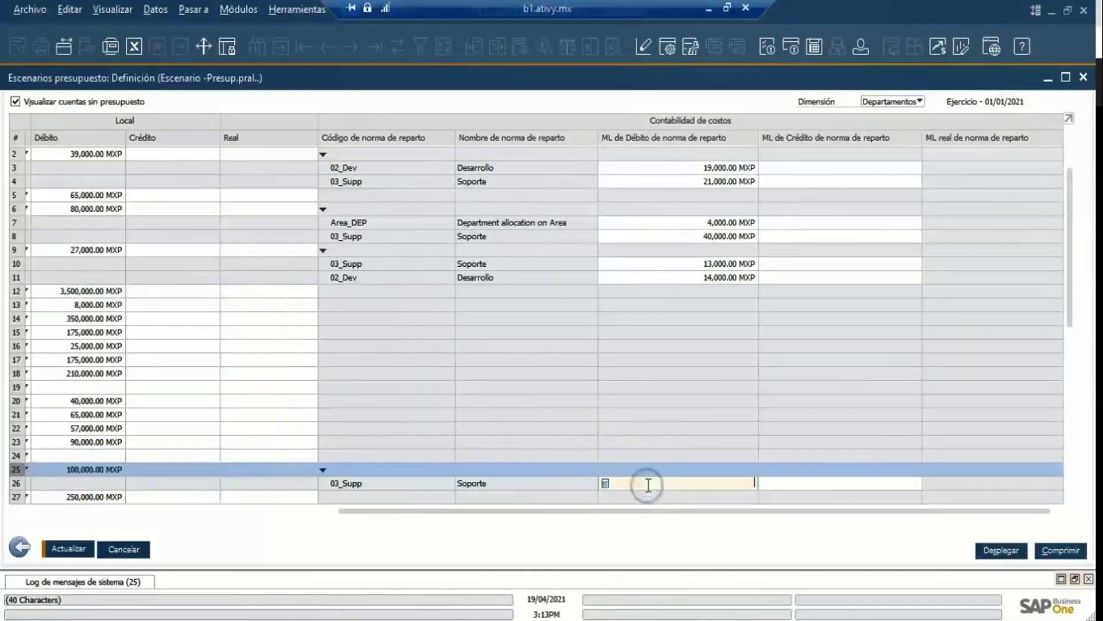
key("ctrl+v")
left_click(661, 482)
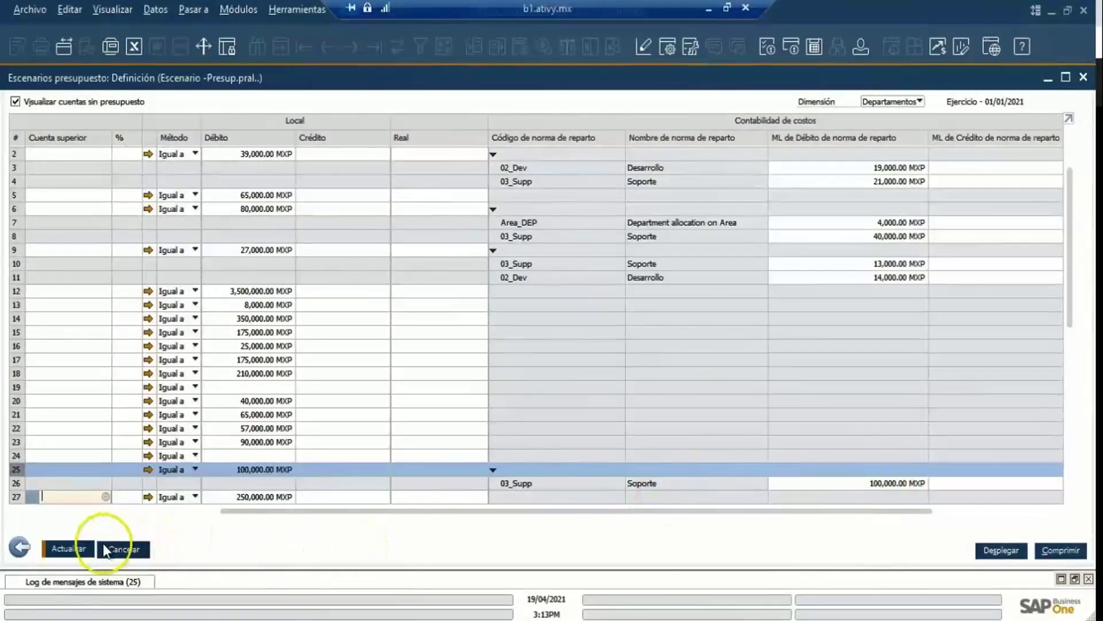
Save the budget definition, accepting all distribution rule differences and resetting the account accumulators
left_click(69, 549)
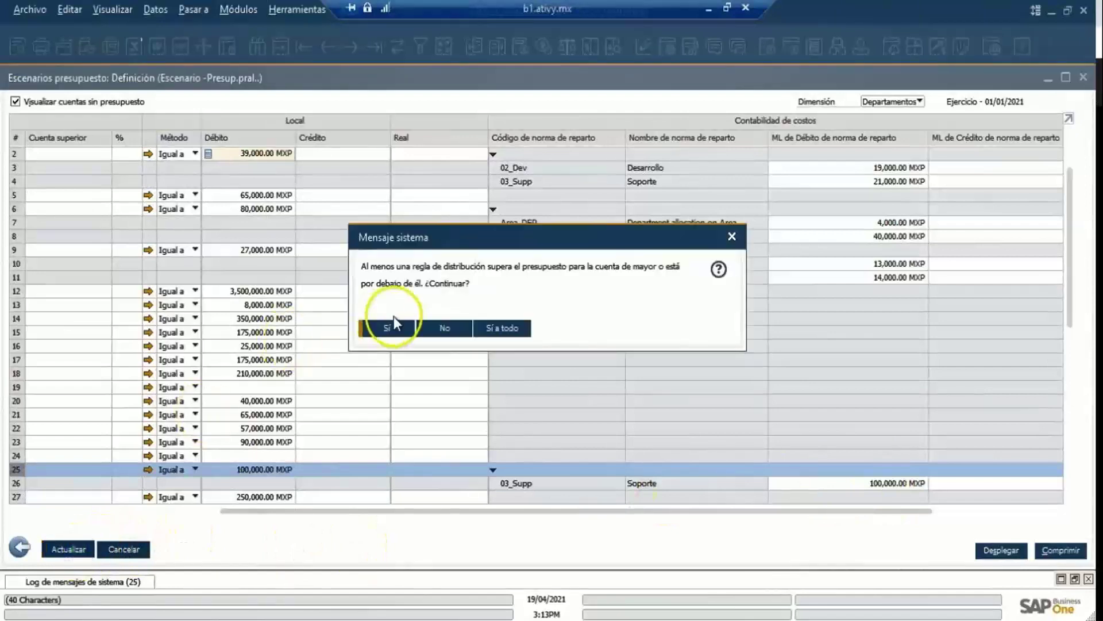
left_click(502, 326)
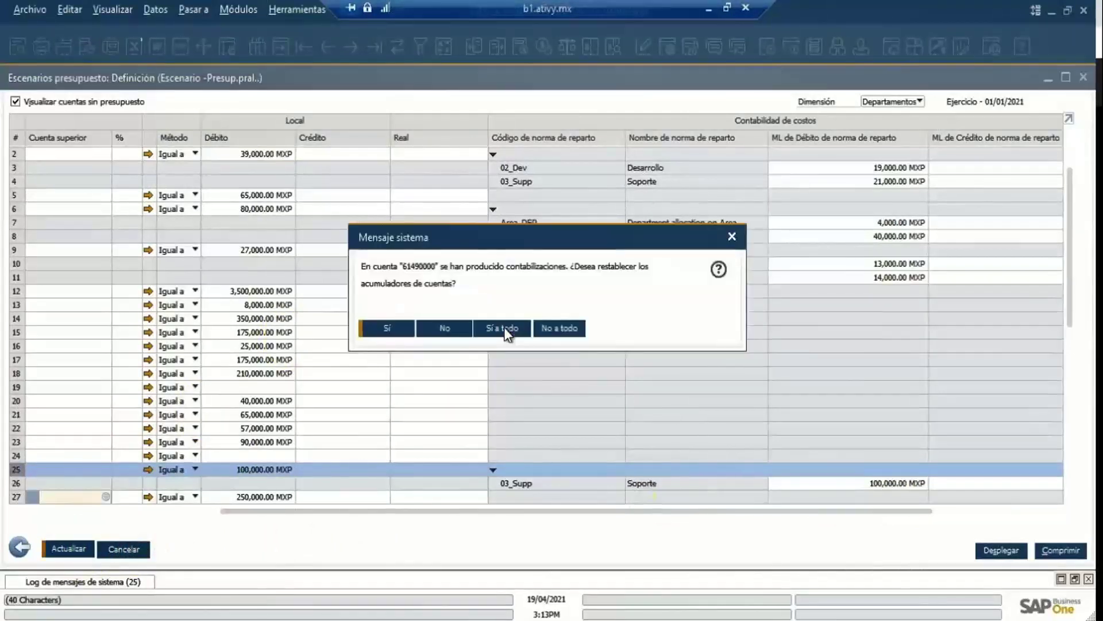
left_click(505, 328)
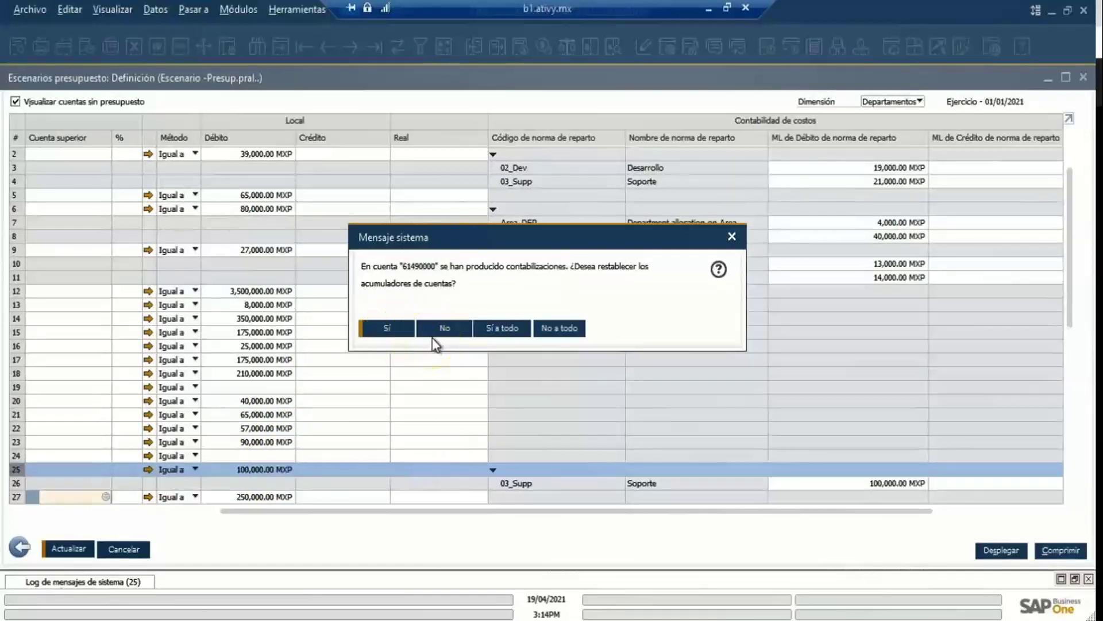
left_click(391, 332)
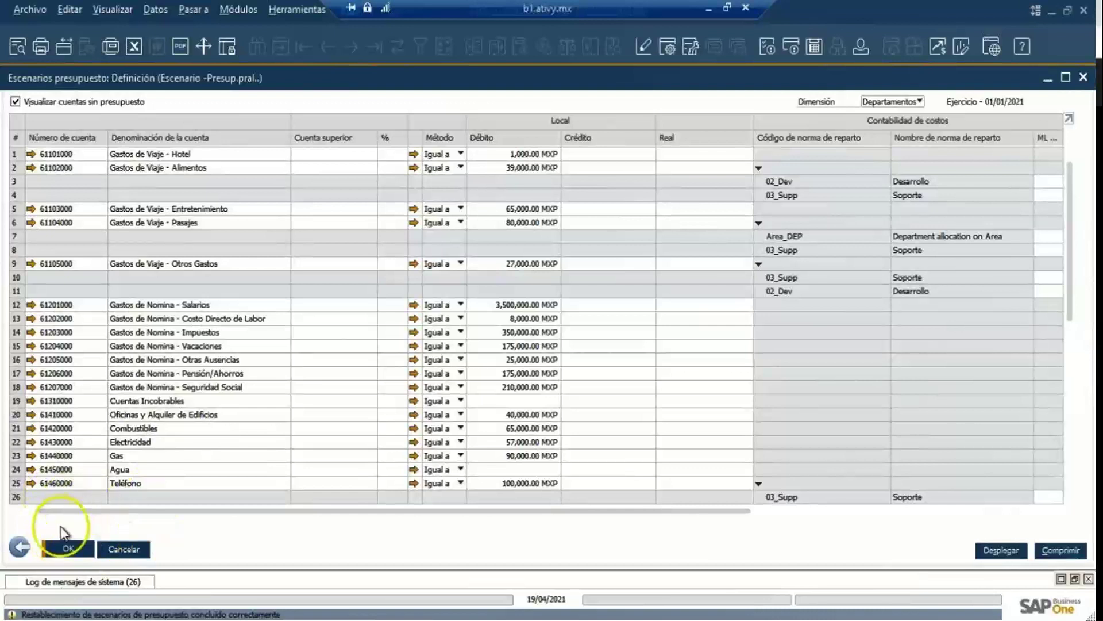
left_click(40, 586)
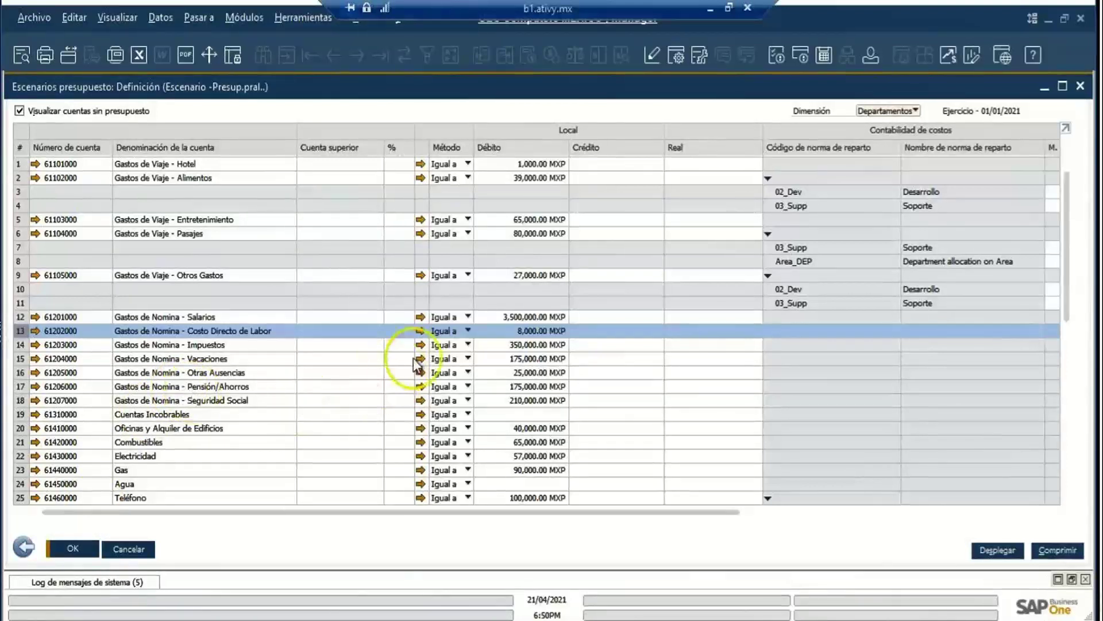
View the distribution methods available for the Gastos de Nomina - Costo Directo de Labor account
left_click(465, 333)
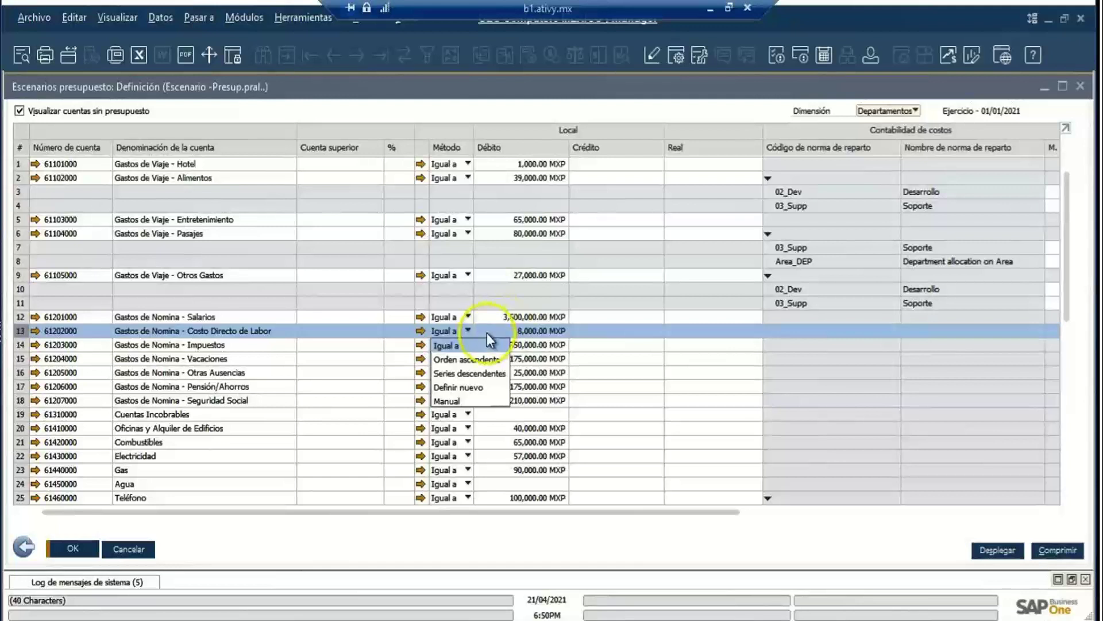
left_click(158, 336)
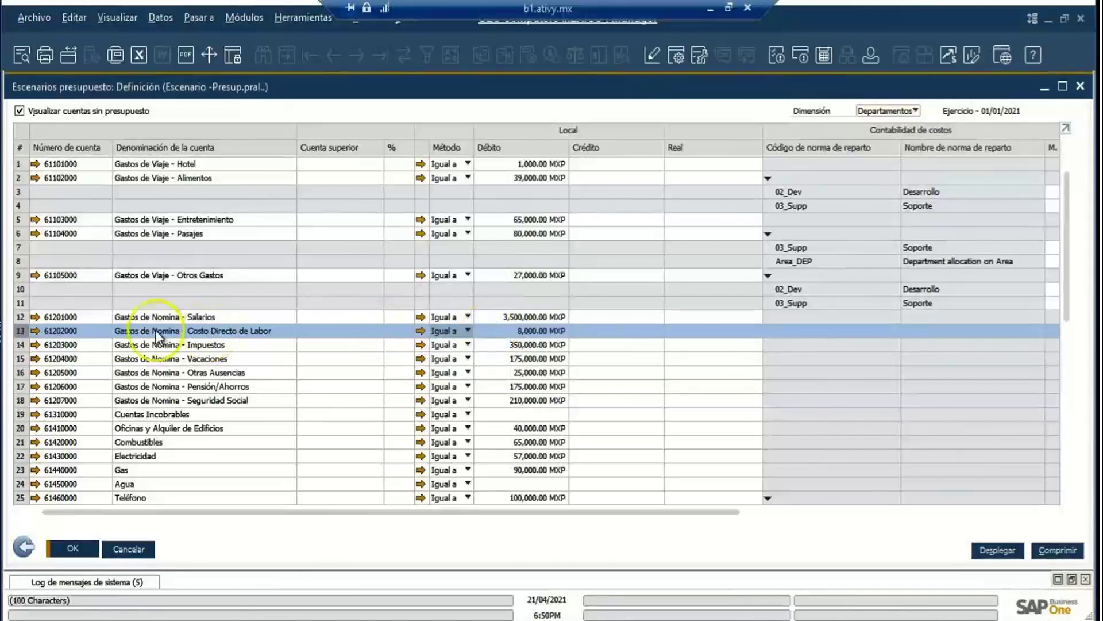
left_click(21, 338)
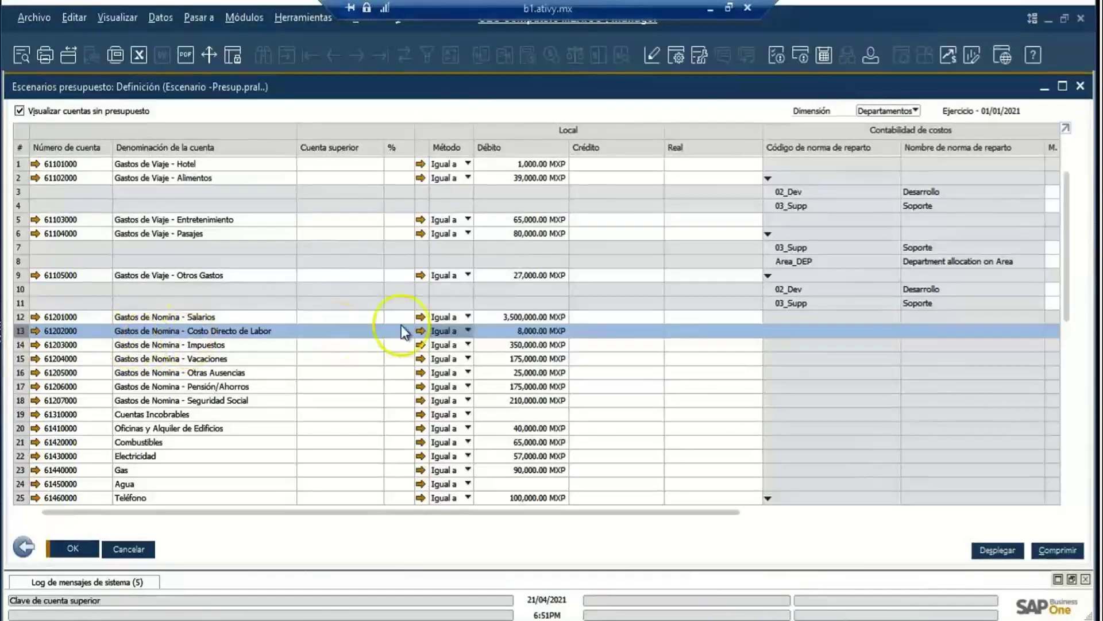
In the monthly details of Gastos de Nomina - Costo Directo de Labor, set Junio to 1,000.00 MXP and clear the Septiembre amount
double_click(22, 332)
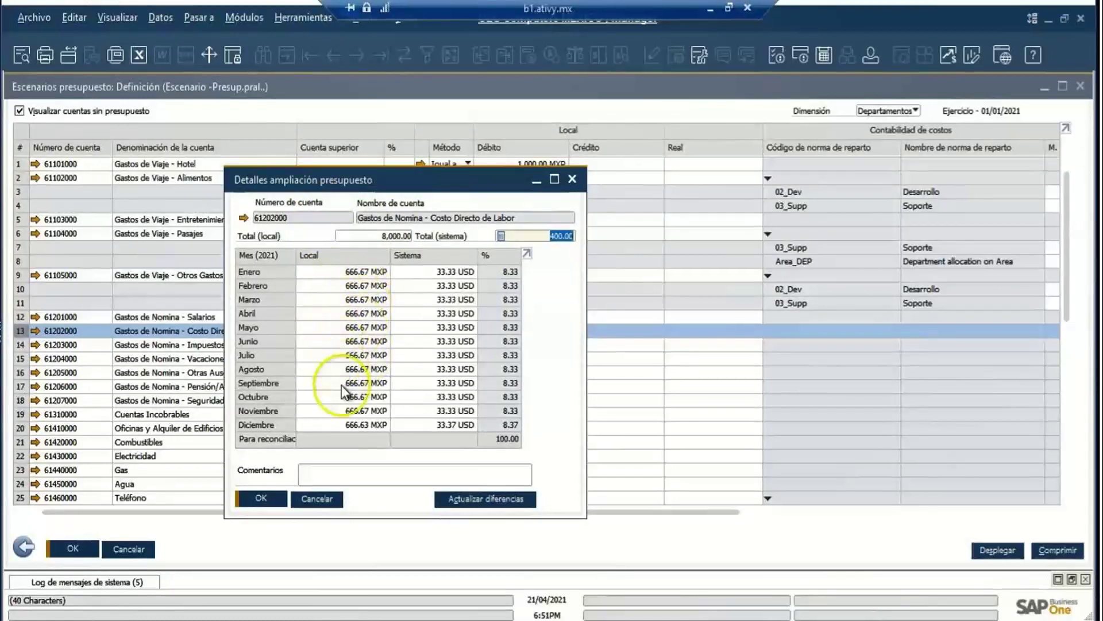
left_click(335, 341)
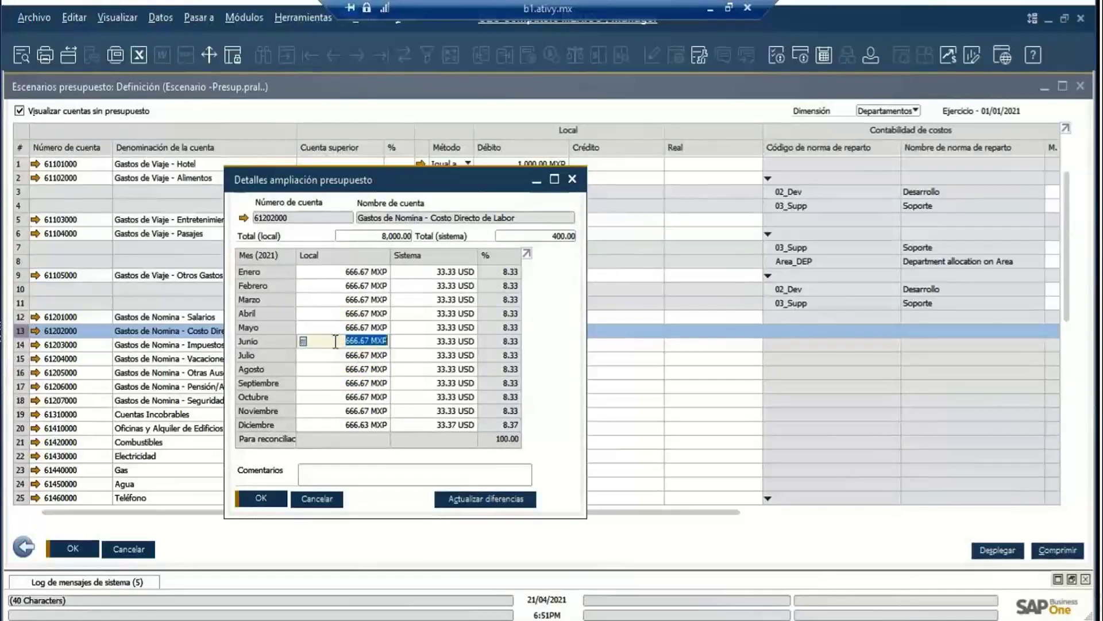
type("1000")
key("Tab")
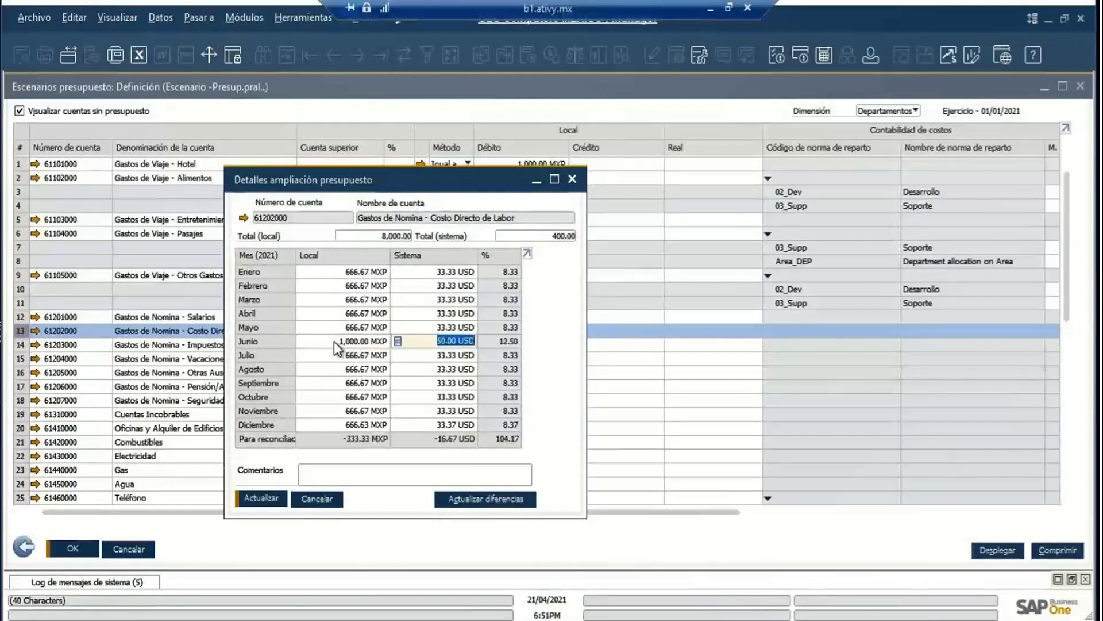
left_click(351, 382)
key("BackSpace")
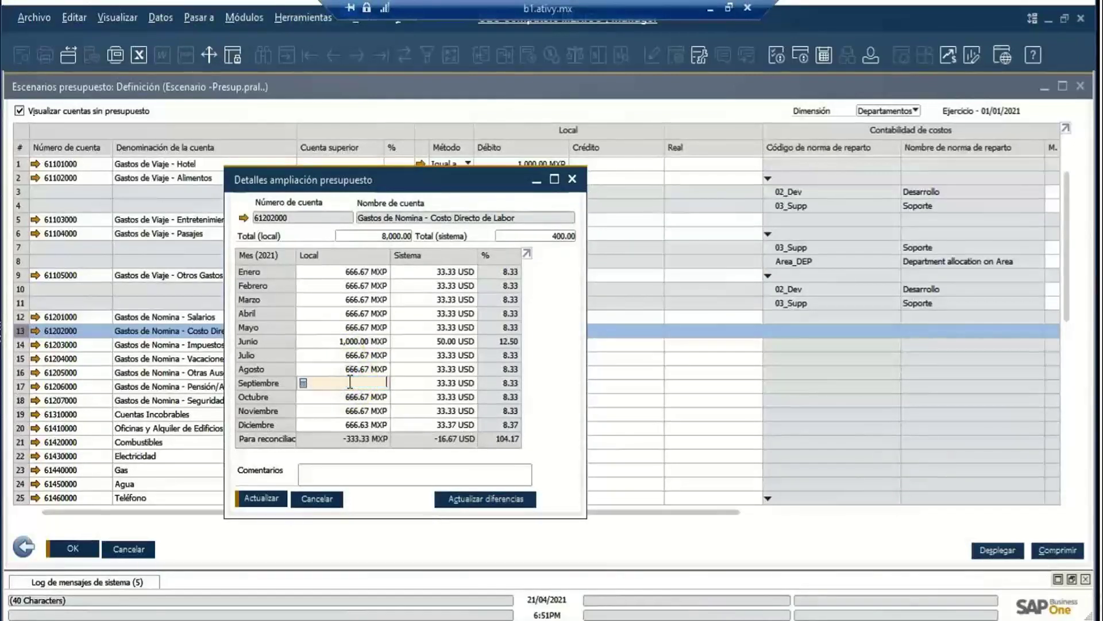
key("Tab")
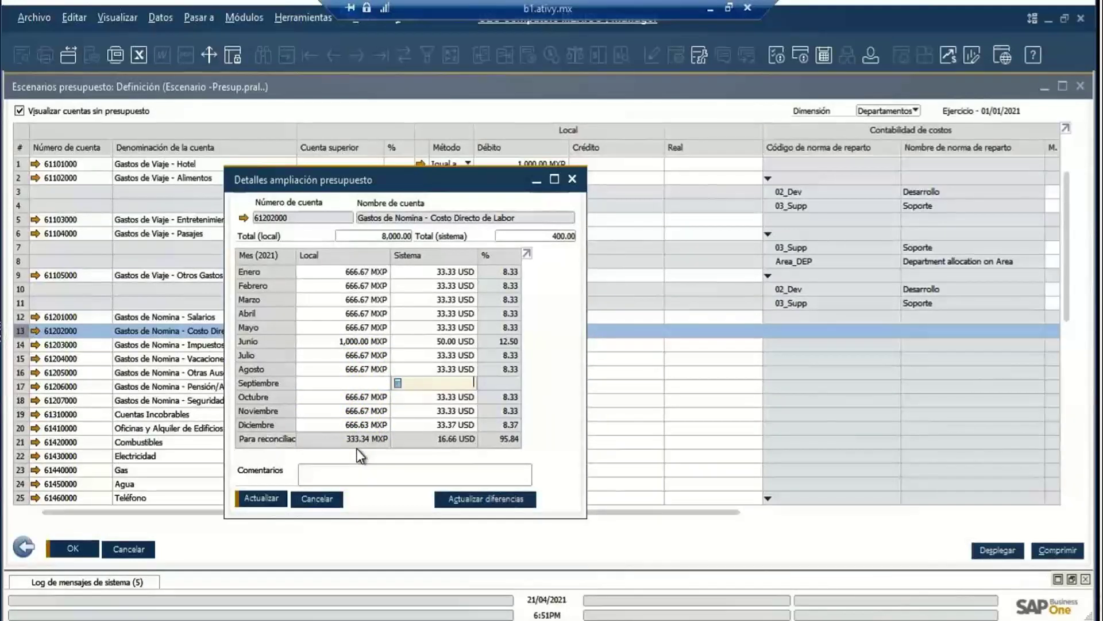
Reconcile the differences in the monthly distribution, accept the details and save the updated budget definition
left_click(493, 504)
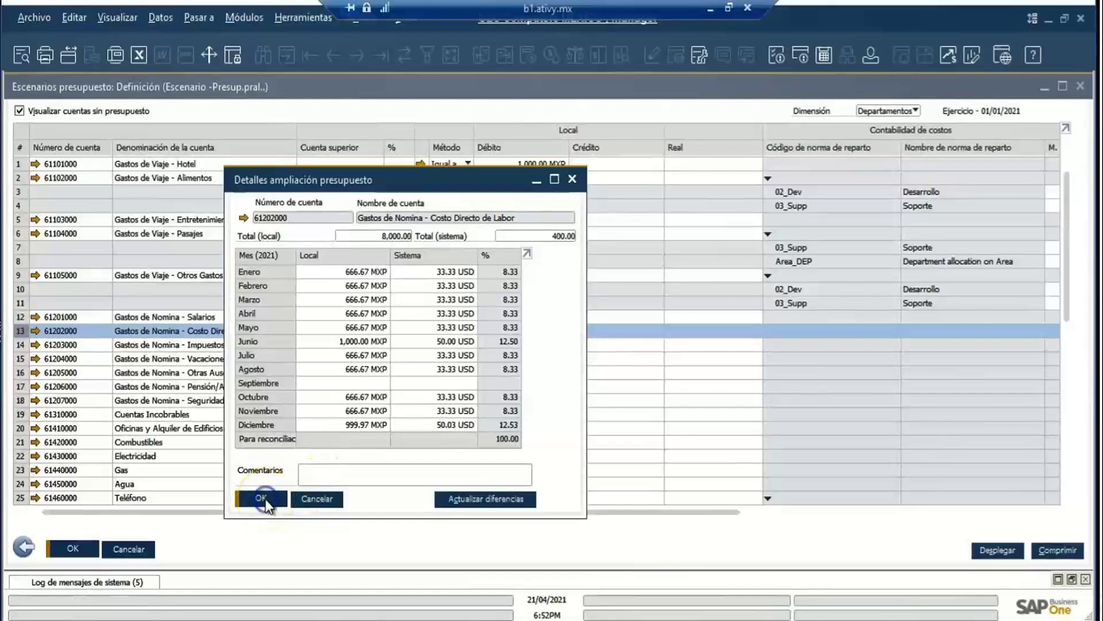
left_click(265, 499)
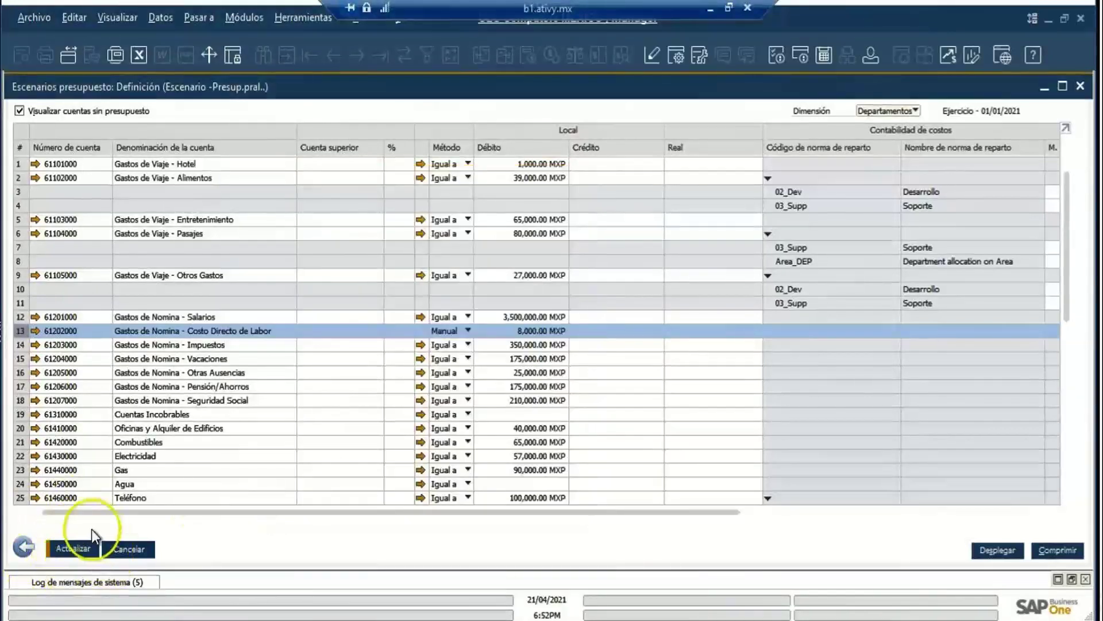
left_click(74, 550)
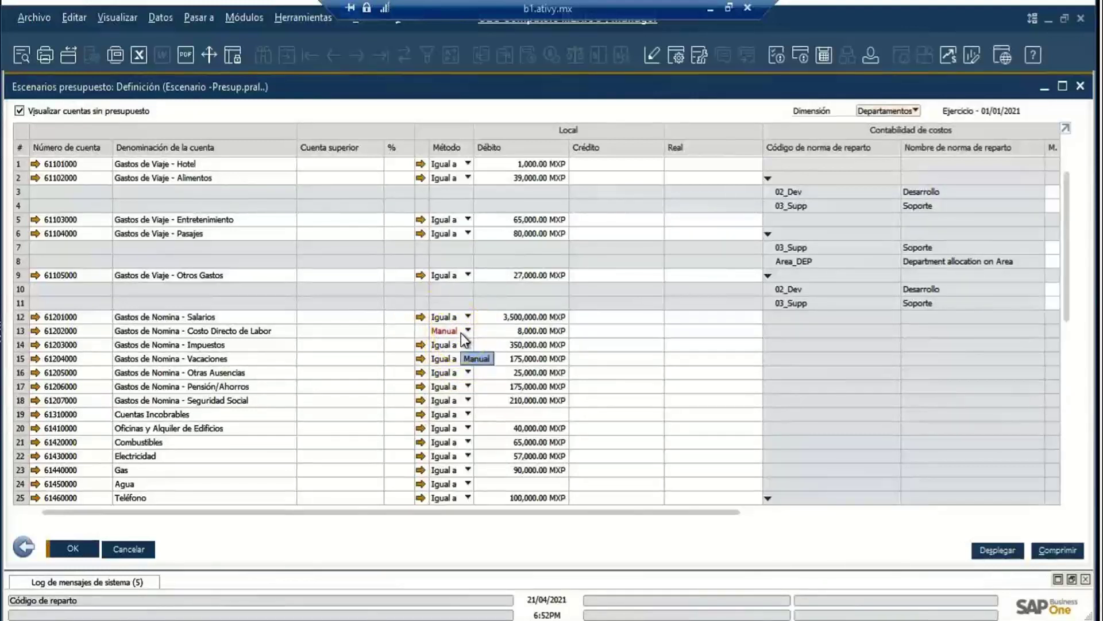
left_click(533, 332)
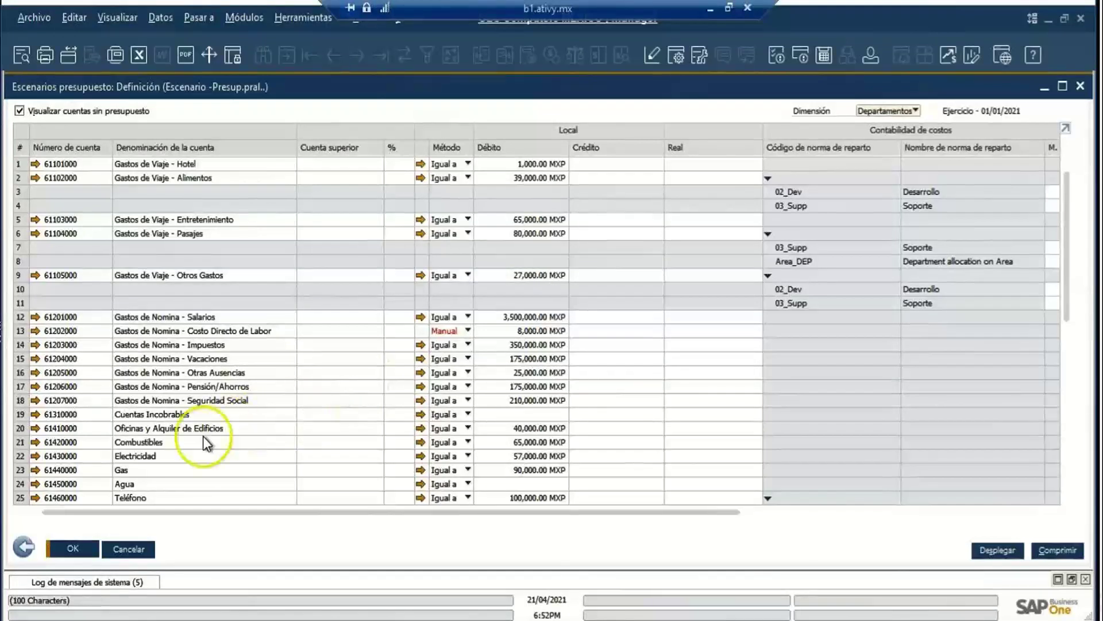
left_click(64, 550)
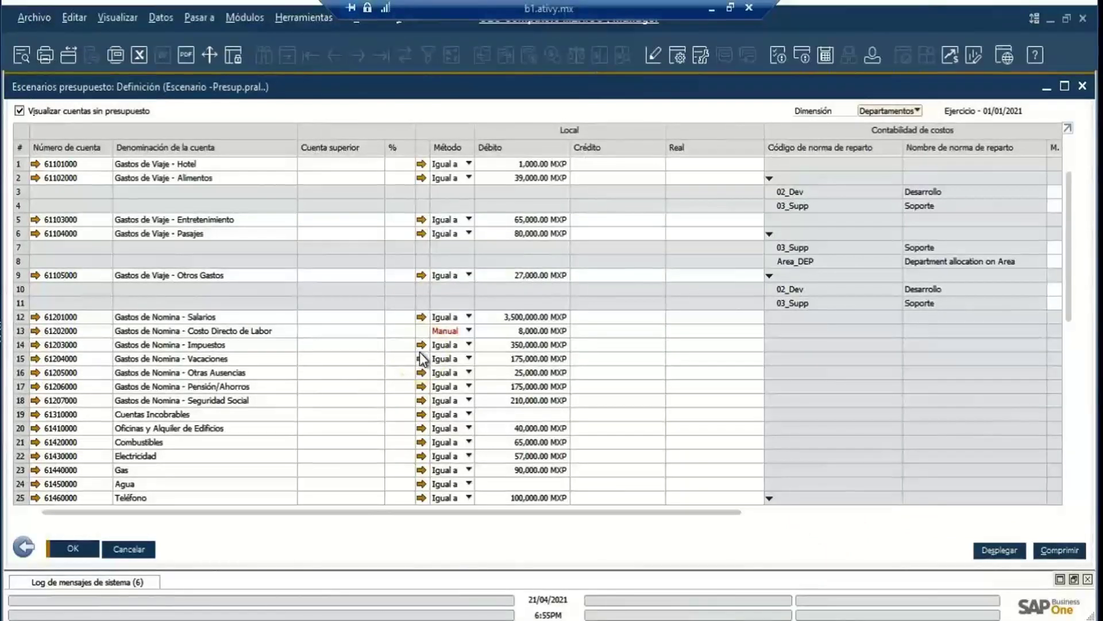
Review the Gastos de Viaje - Pasajes budget row and minimize the budget definition window
left_click(391, 346)
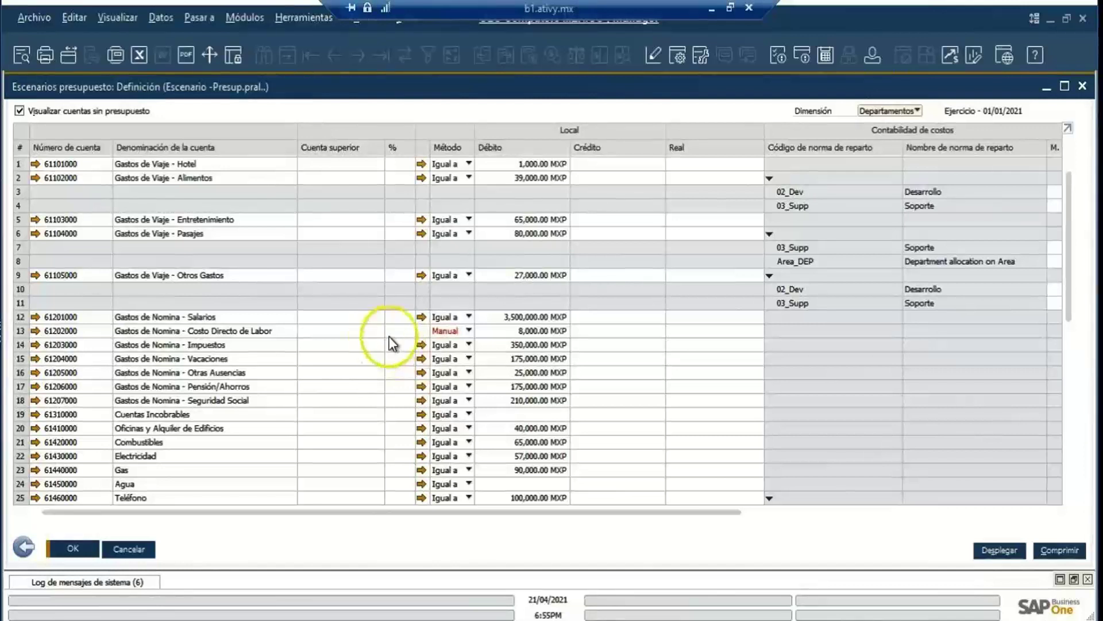
right_click(81, 234)
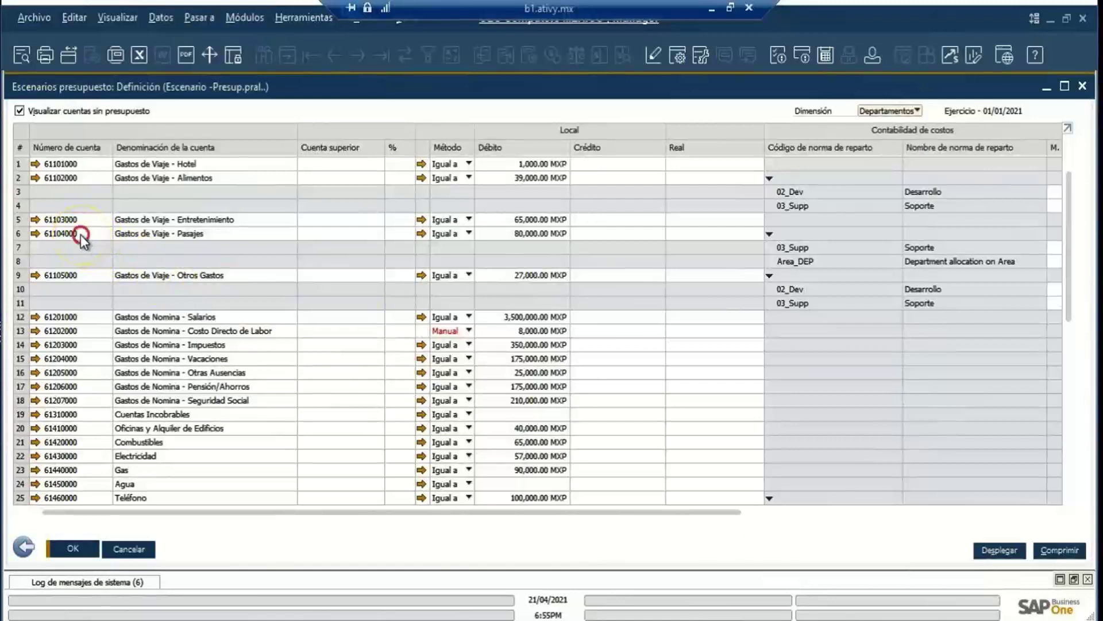
left_click(99, 254)
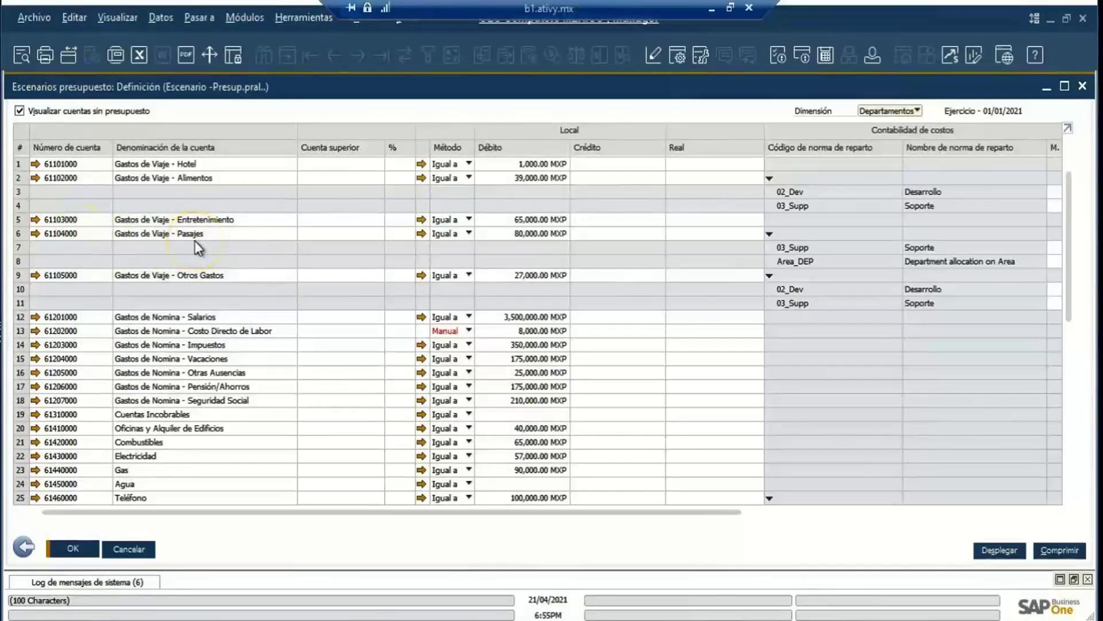
left_click(523, 235)
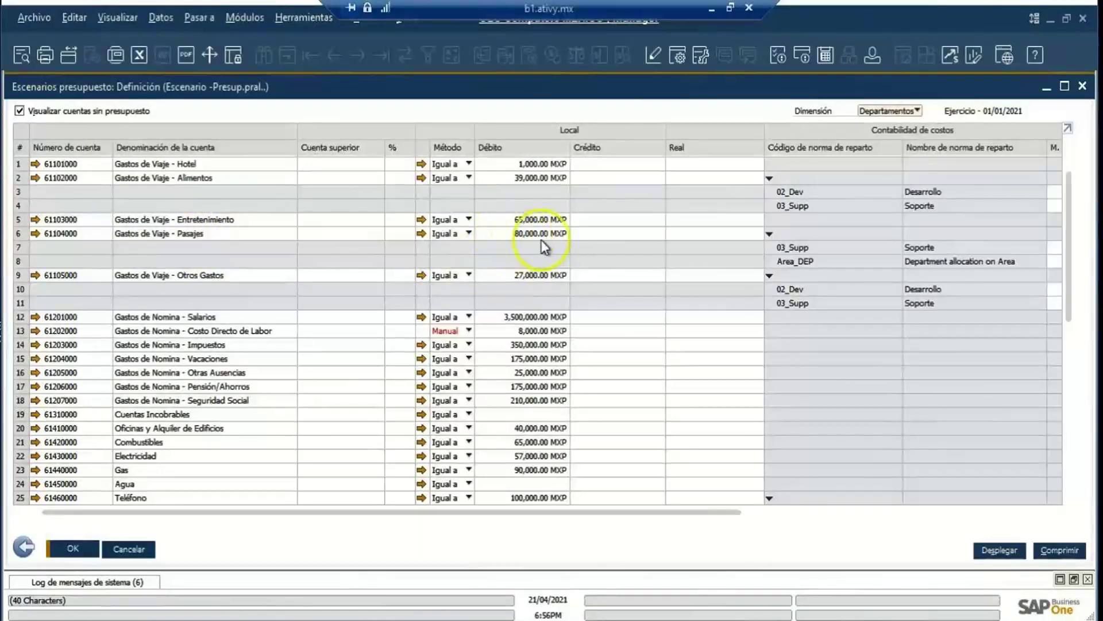
left_click(1046, 88)
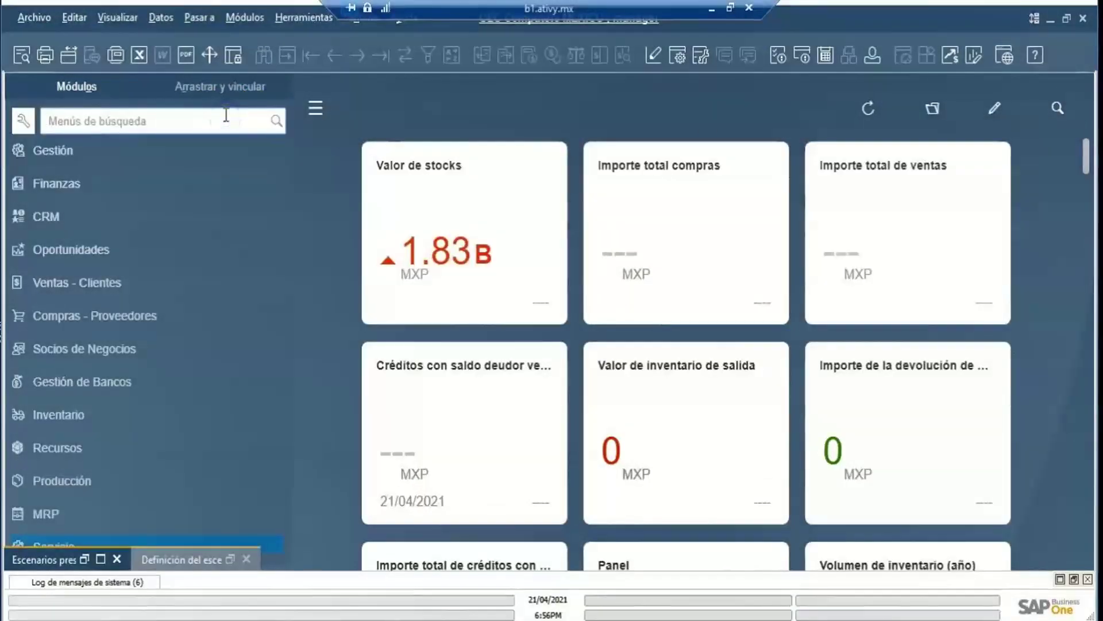
Start a new supplier invoice for Acme Associates with the posting date 21/04/2021
left_click(226, 115)
type("FACTURA")
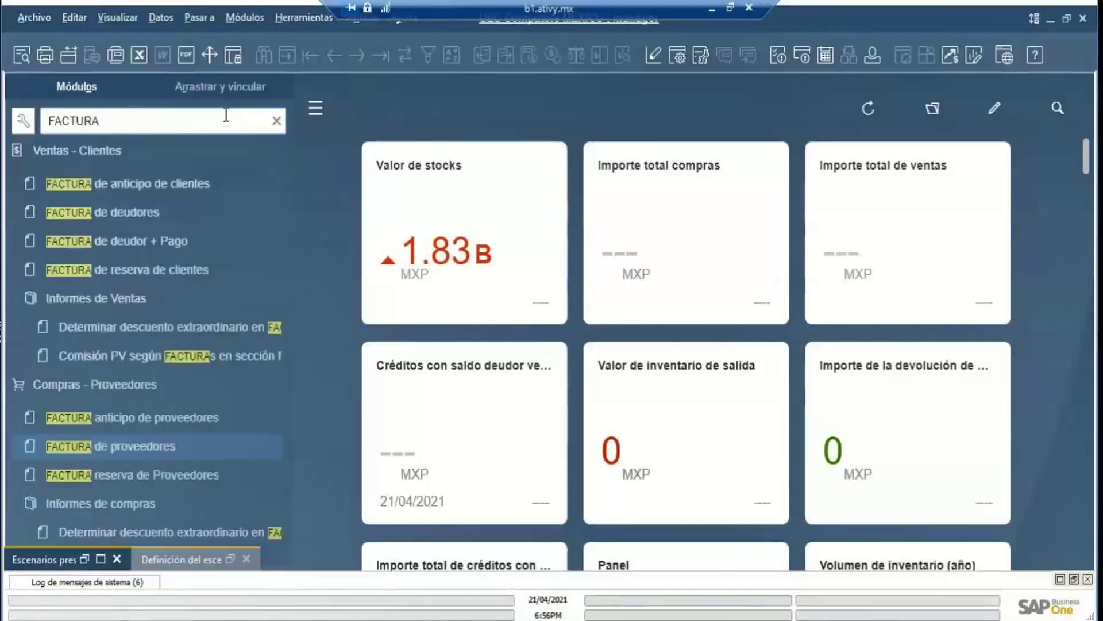
left_click(152, 445)
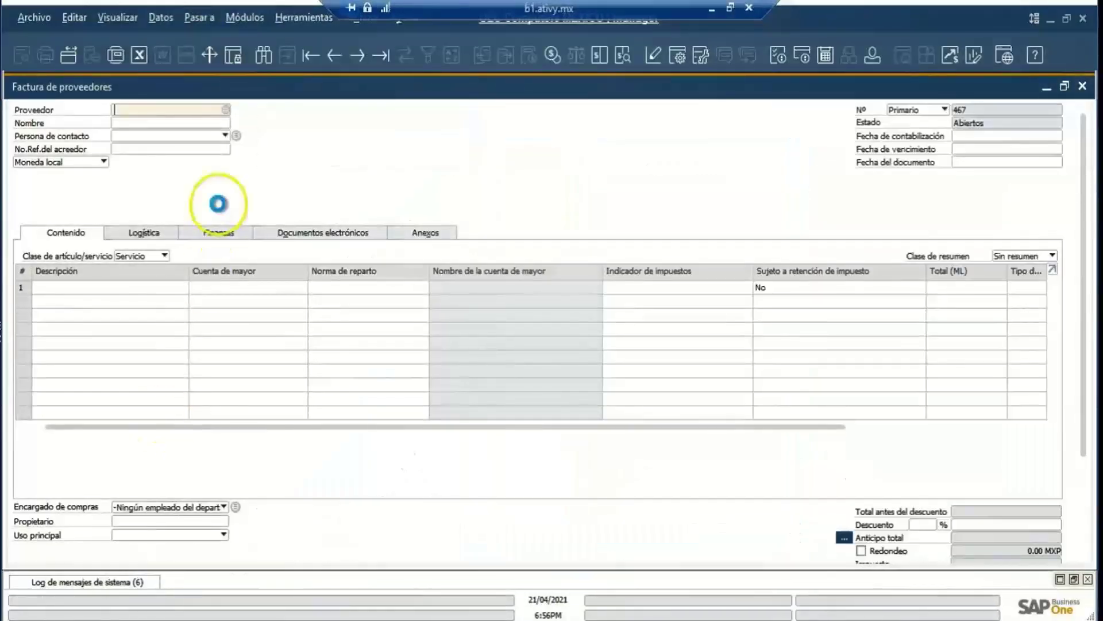
key("Tab")
double_click(300, 319)
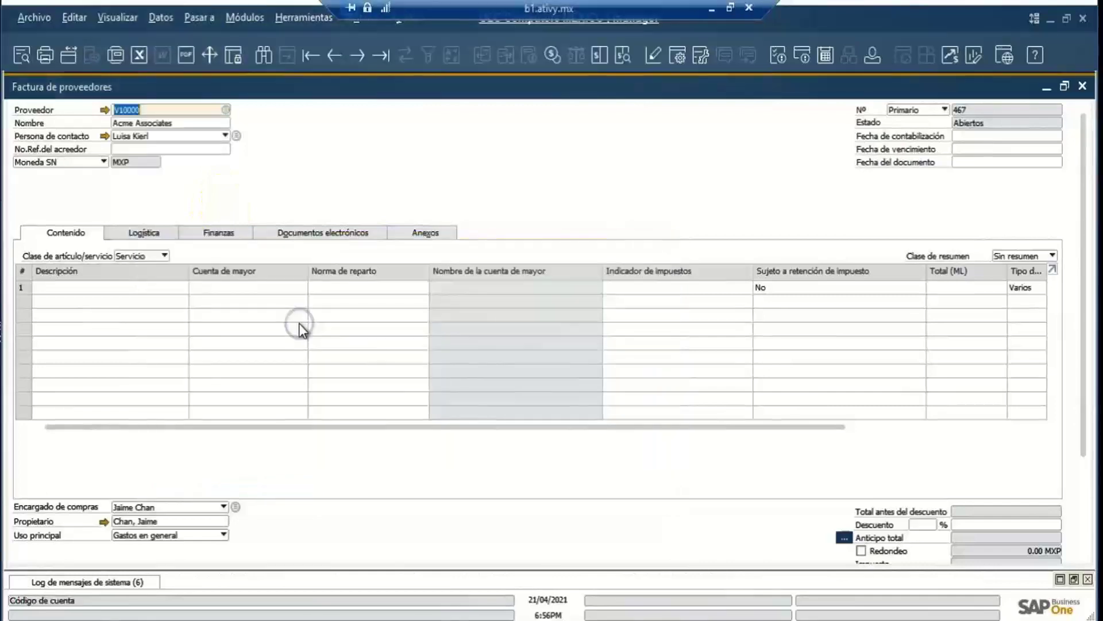
left_click(967, 134)
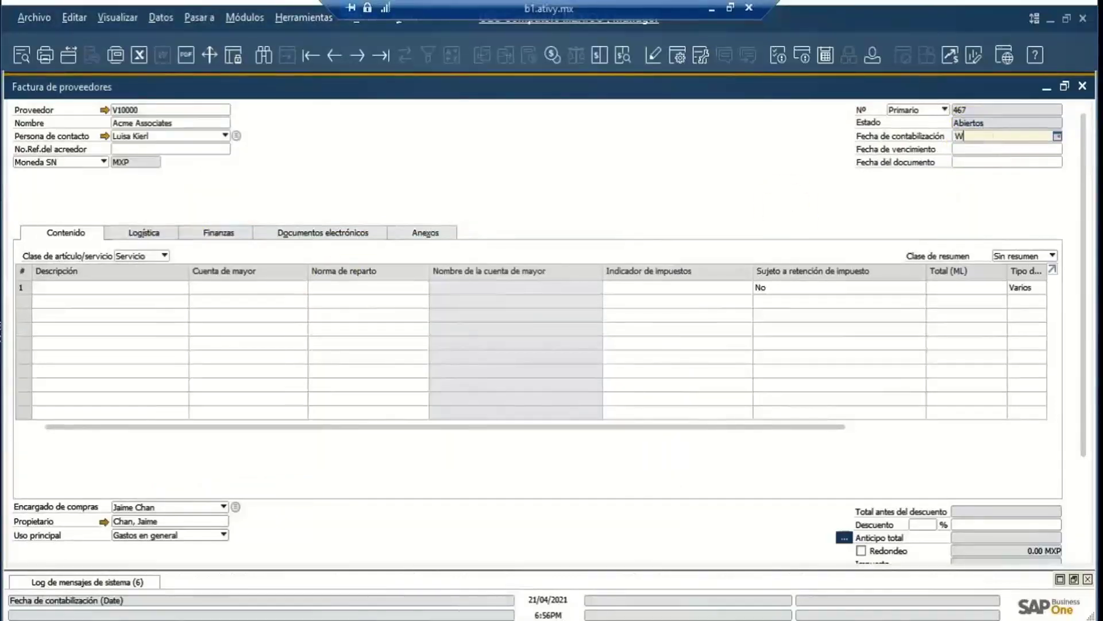
key("Tab")
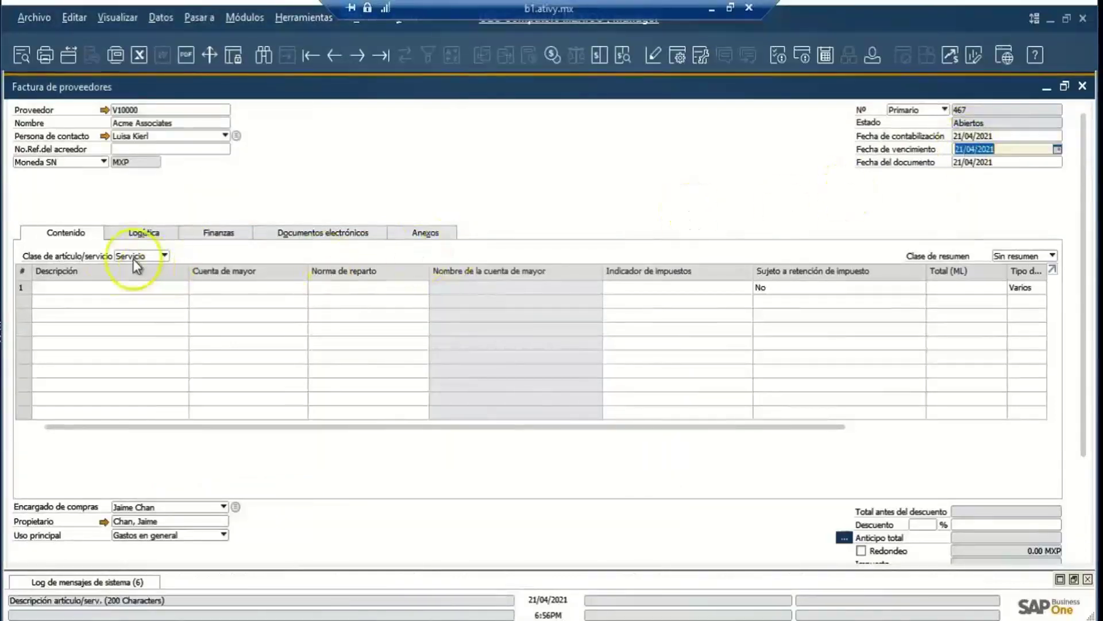
Enter the invoice line TEST PRESUPUESTOS on ledger account 61104000 with a total of 90,000 MXP
left_click(158, 286)
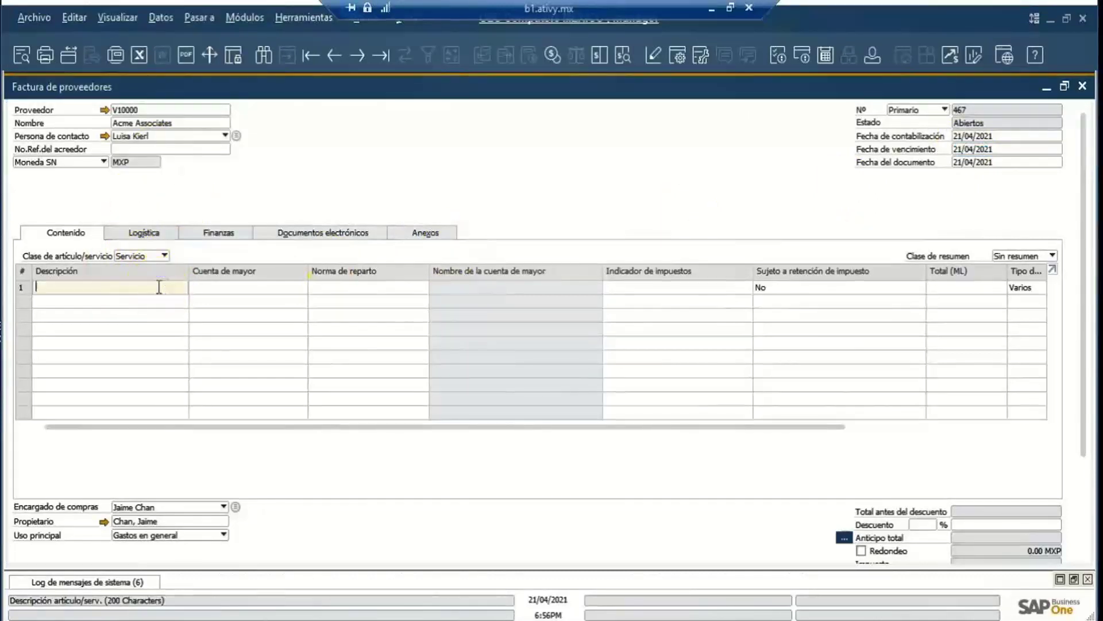
type("TEST PRE")
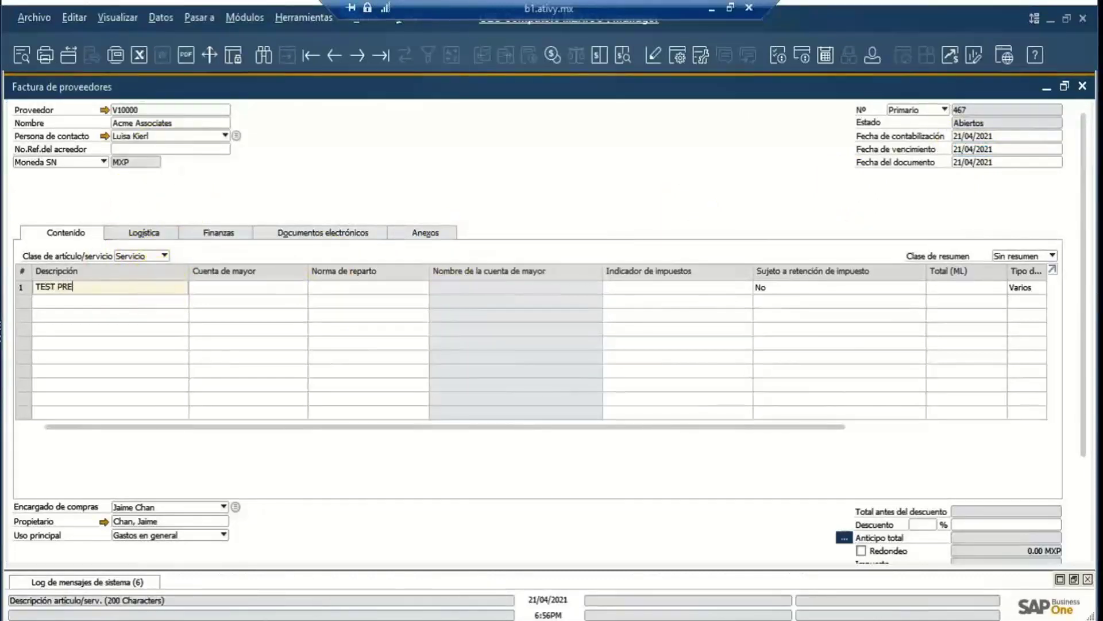
type("SUPUESTOS")
key("Tab")
type("61104000")
key("Tab")
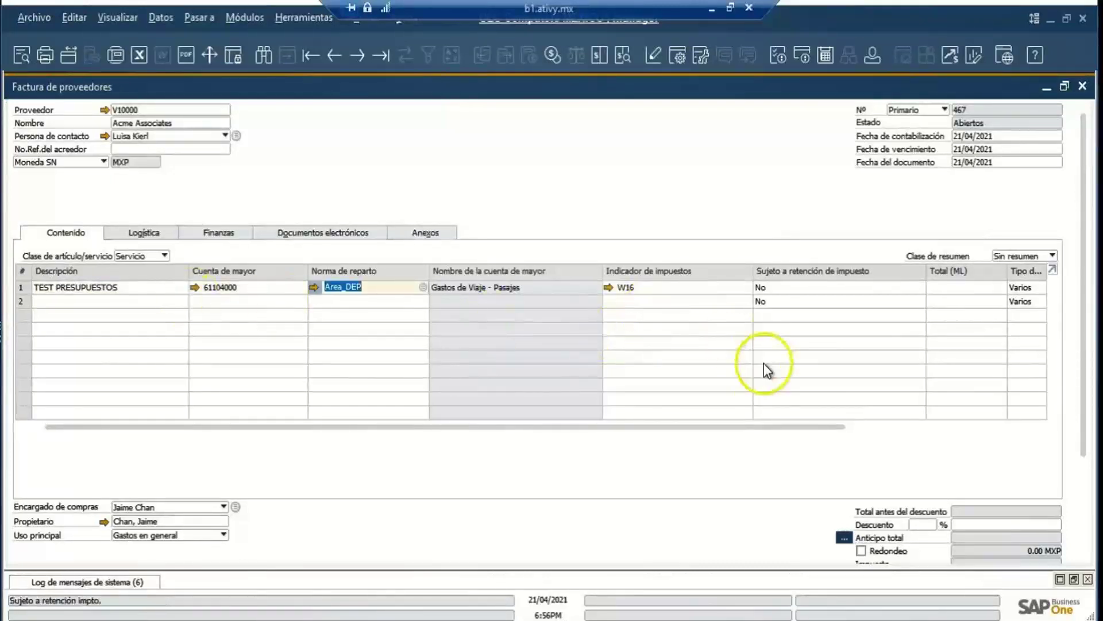
left_click_drag(768, 426, 867, 430)
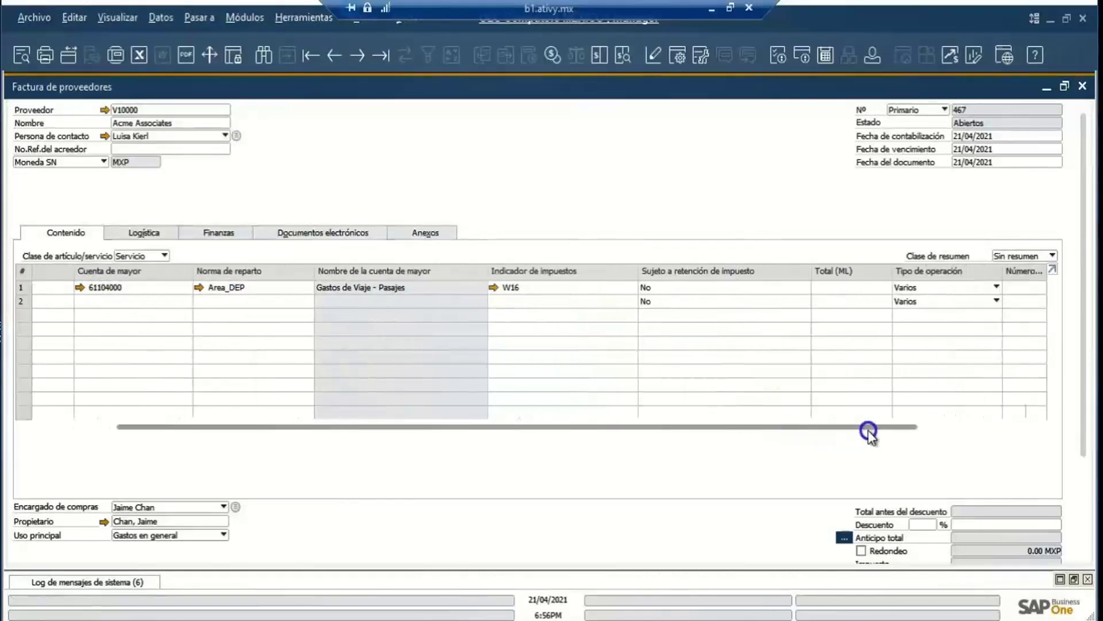
left_click(828, 287)
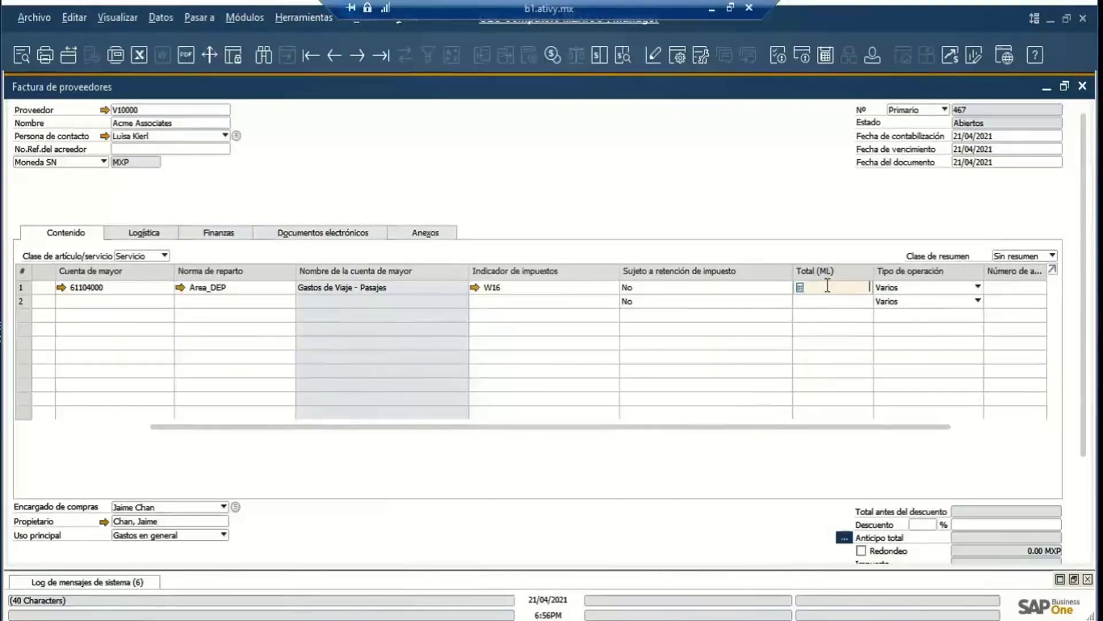
type("90,000")
key("Tab")
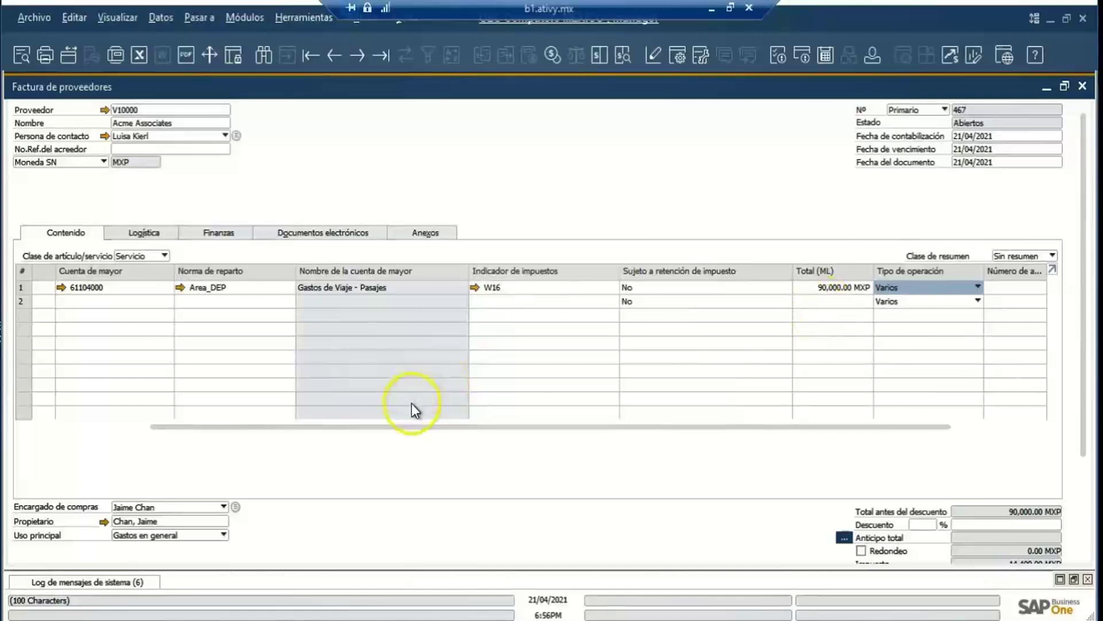
Check in the general settings how documents that deviate from the budget are handled, and minimize the settings window
scroll(1076, 295, "down", 3)
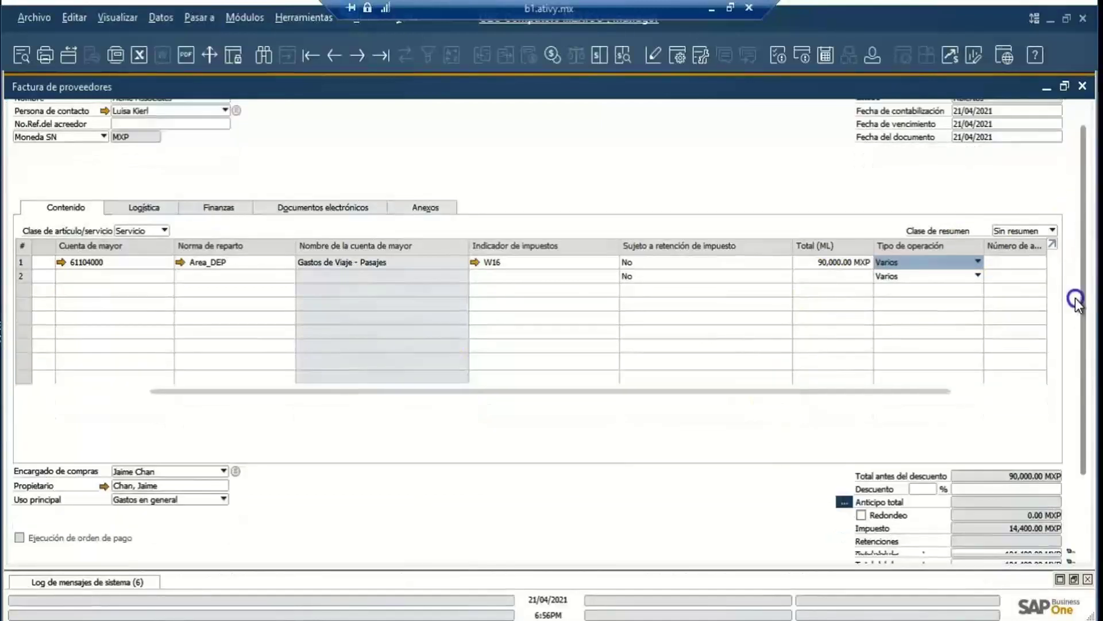
scroll(1067, 247, "up", 3)
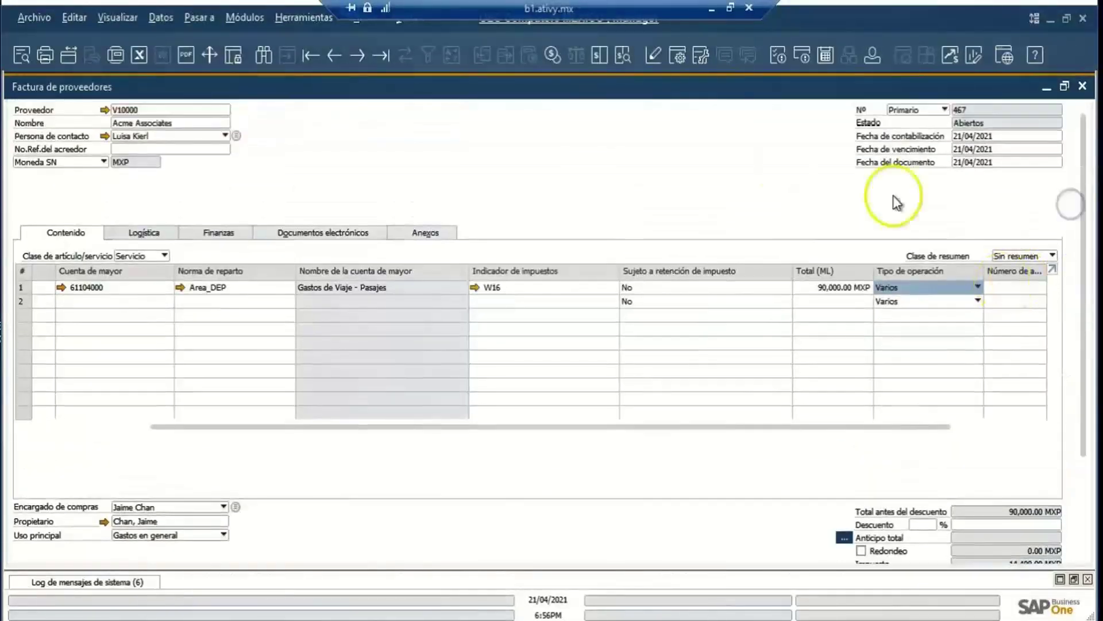
left_click(244, 18)
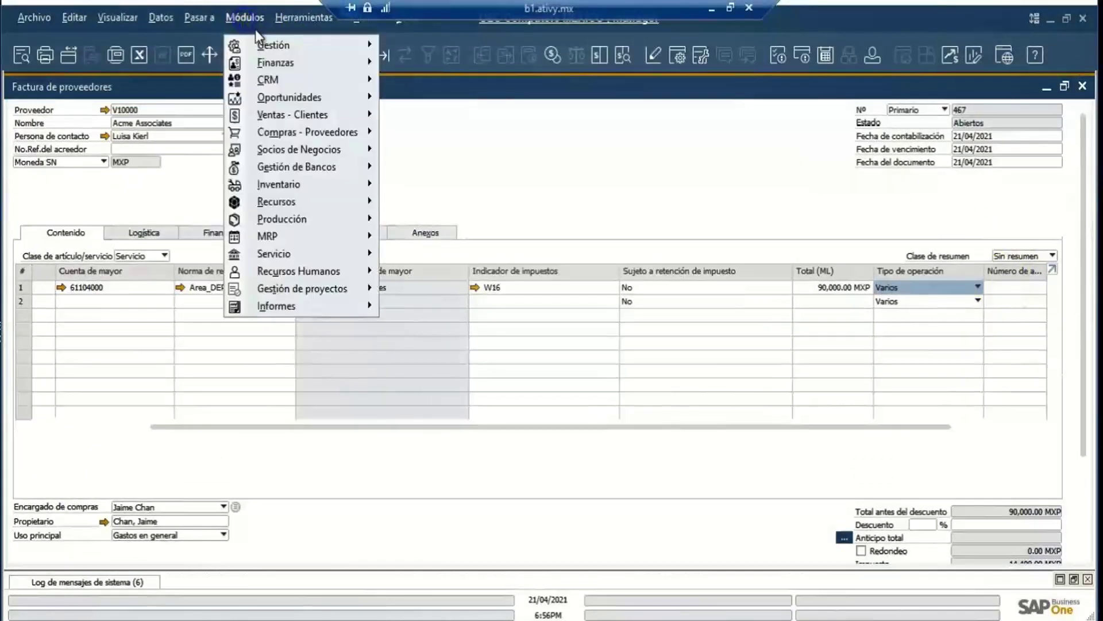
mouse_move(345, 45)
left_click(512, 96)
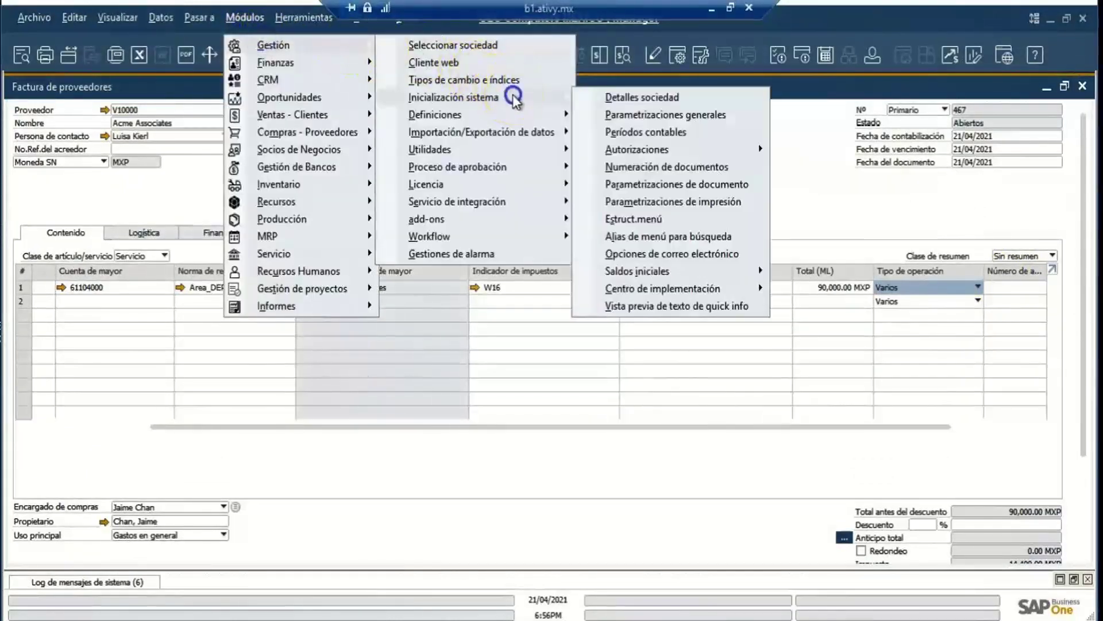
left_click(615, 115)
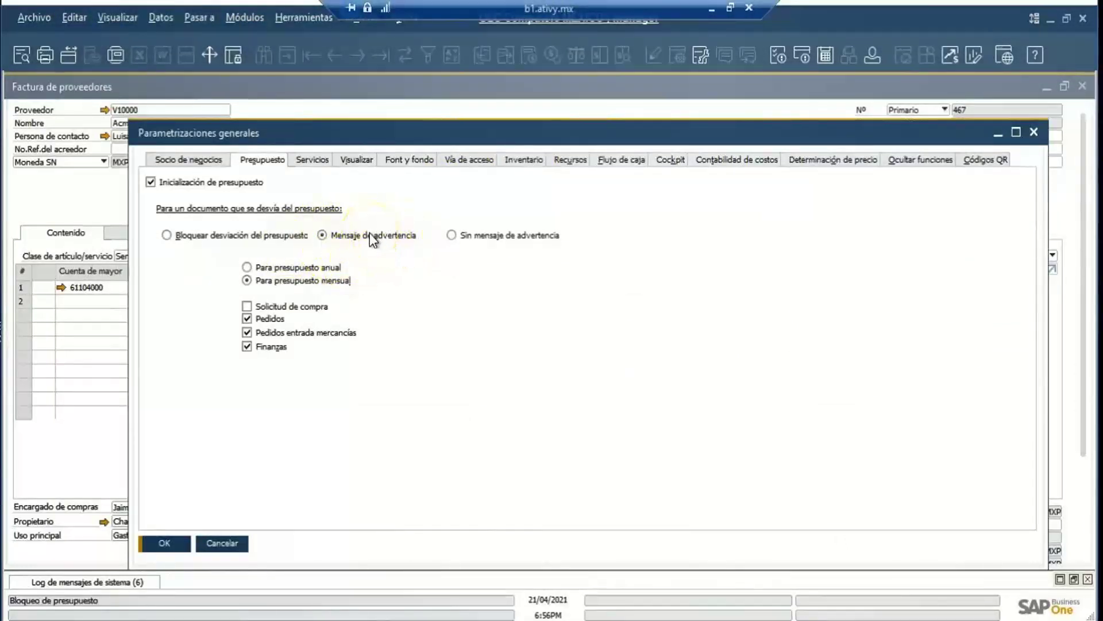
left_click(1000, 135)
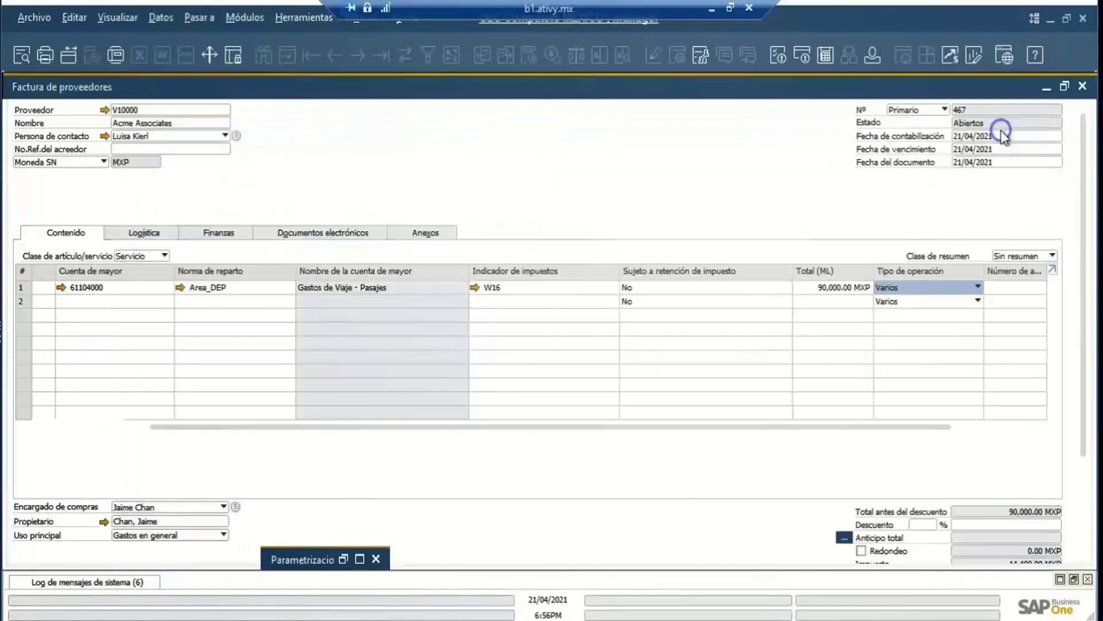
Add the supplier invoice, confirm its creation and accept all budget overrun warnings
scroll(410, 520, "down", 1)
scroll(409, 520, "down", 4)
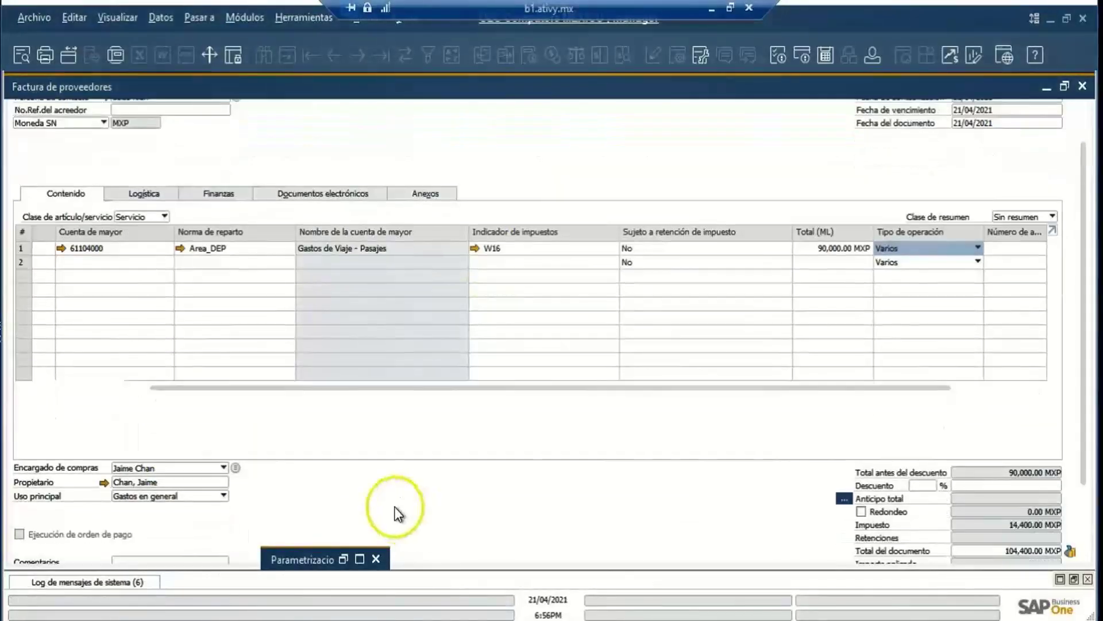
left_click(47, 543)
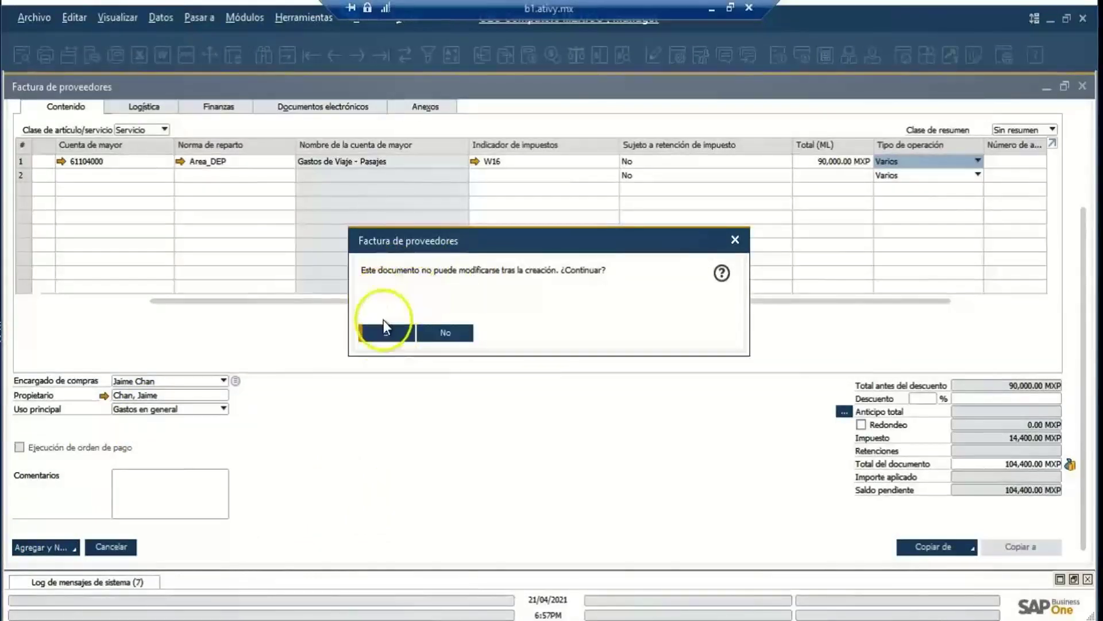
left_click(380, 332)
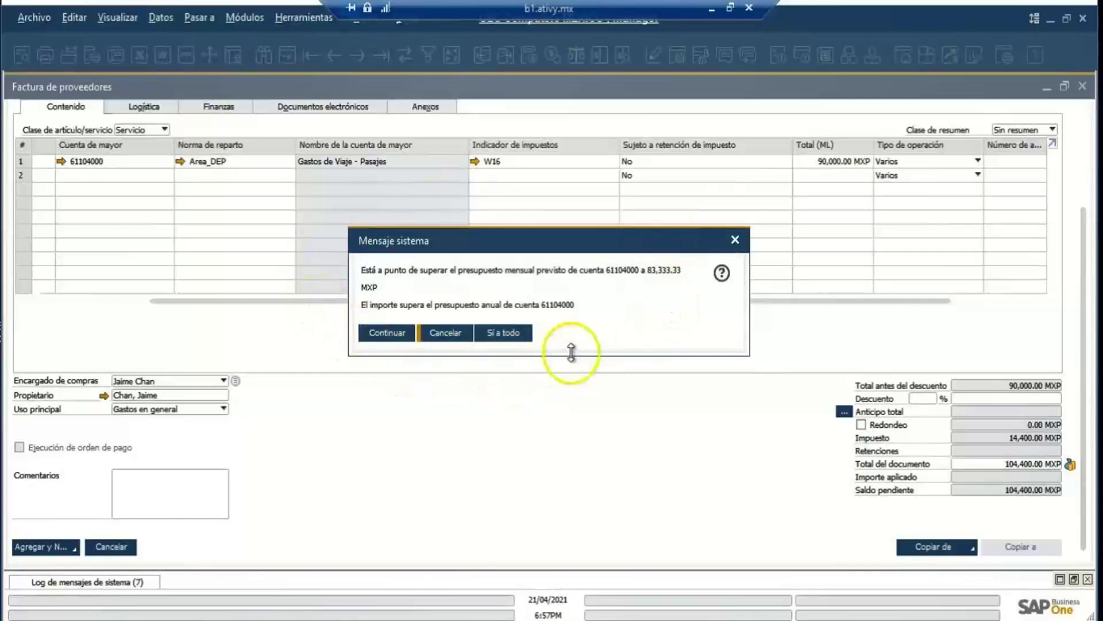
left_click(495, 335)
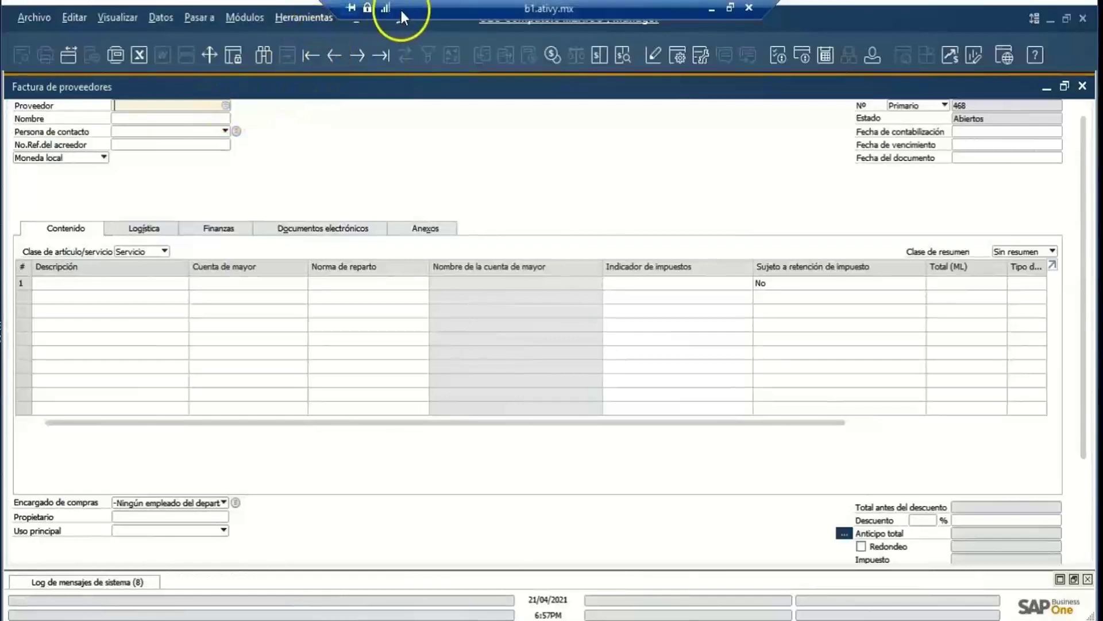
In the general settings for budgets, choose to block budget deviations, save the change and close the settings
left_click(370, 20)
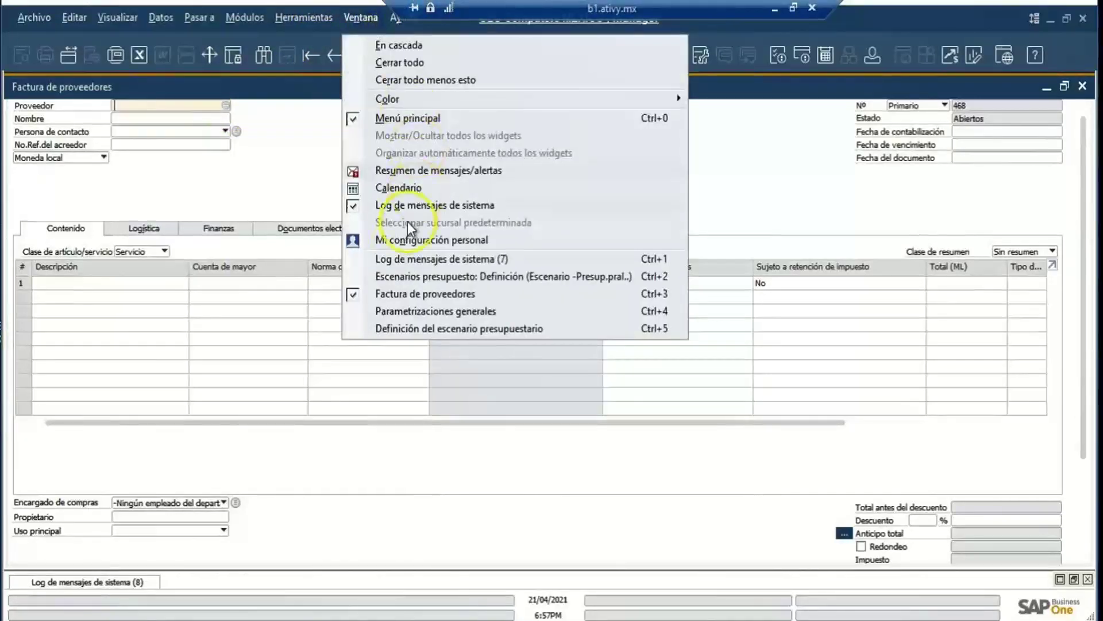
left_click(380, 330)
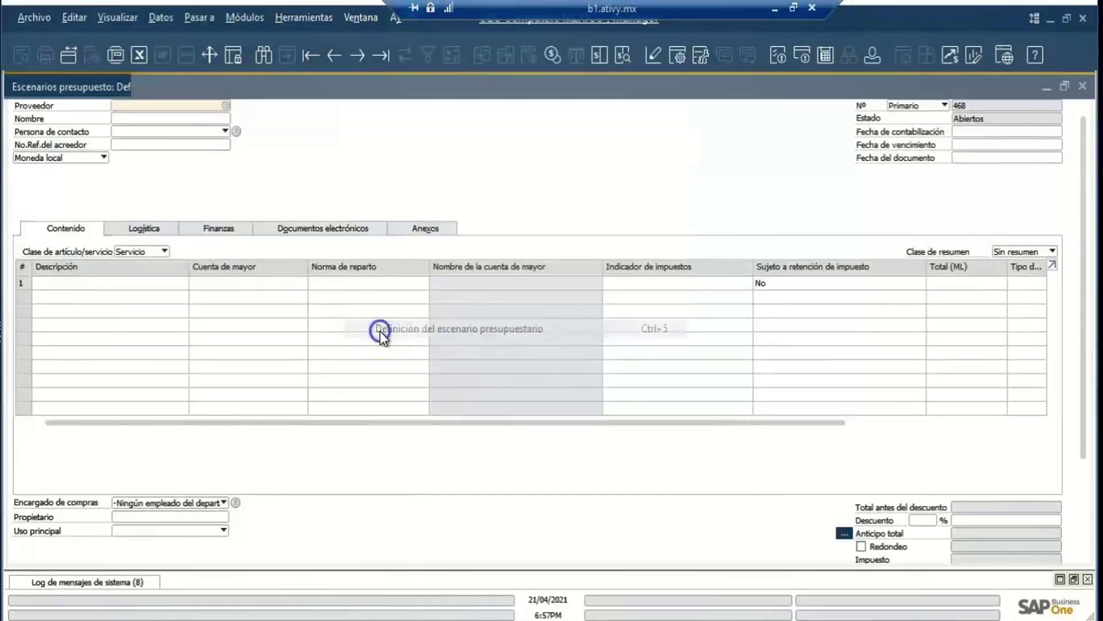
left_click(363, 17)
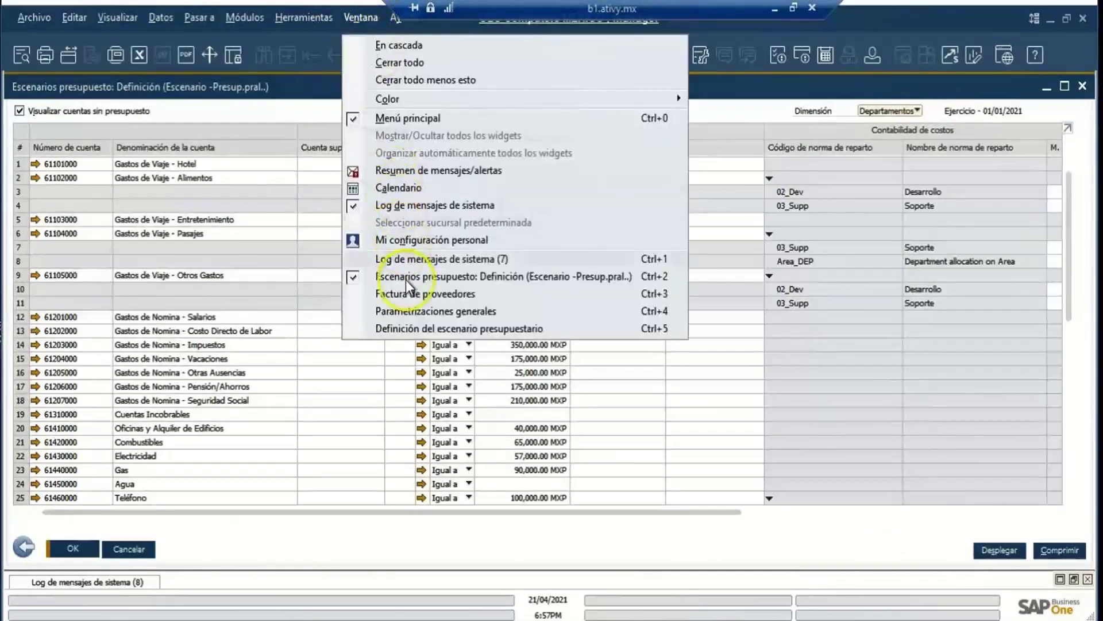
left_click(409, 311)
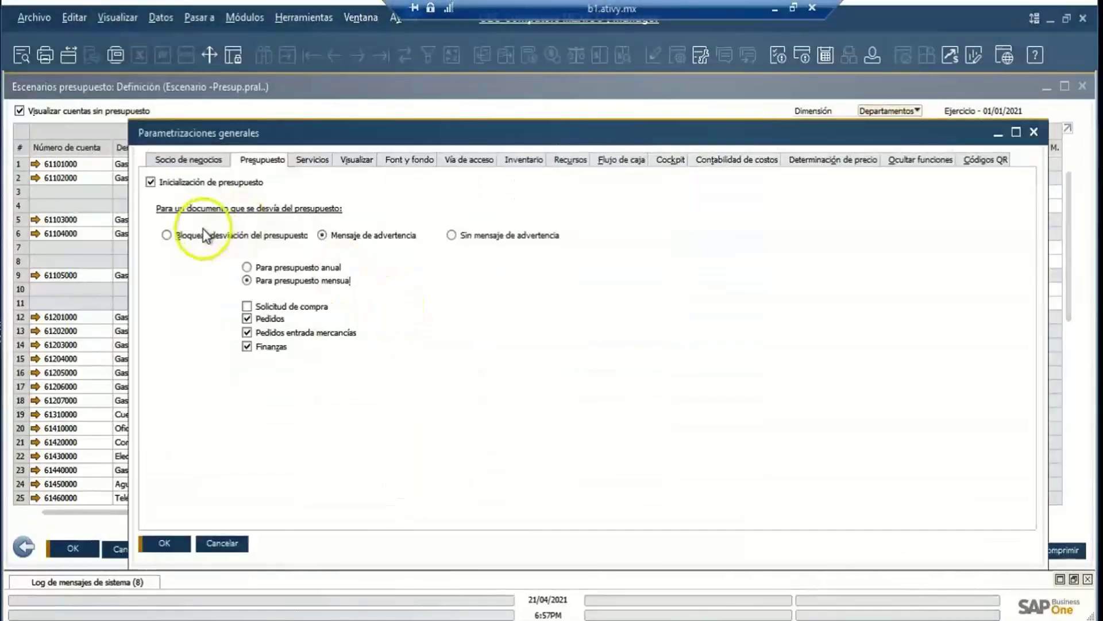
left_click(177, 240)
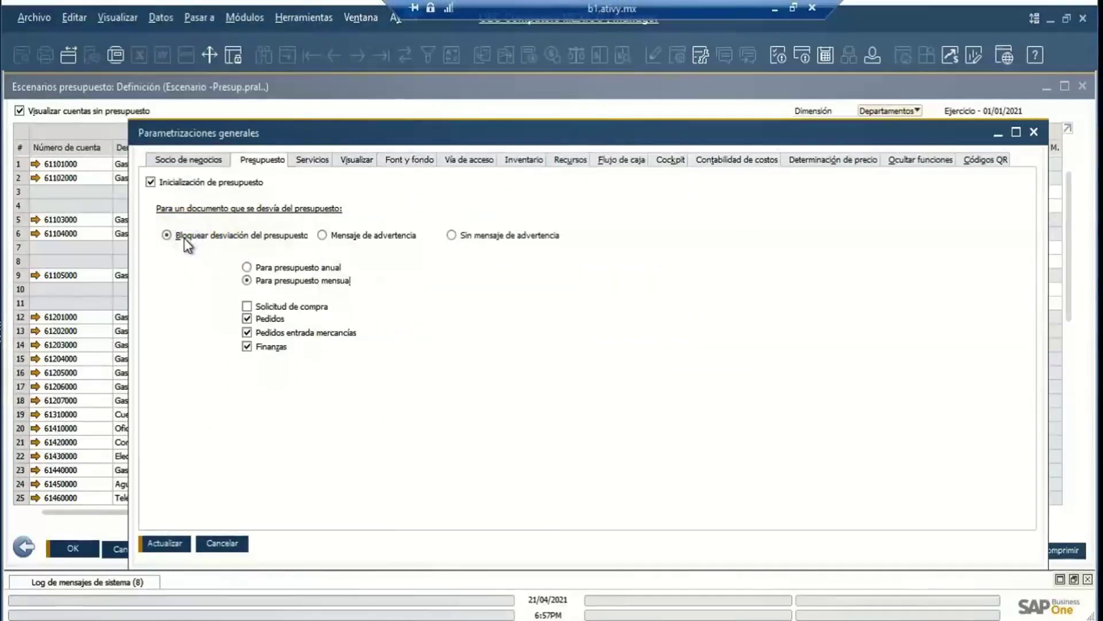
left_click(169, 544)
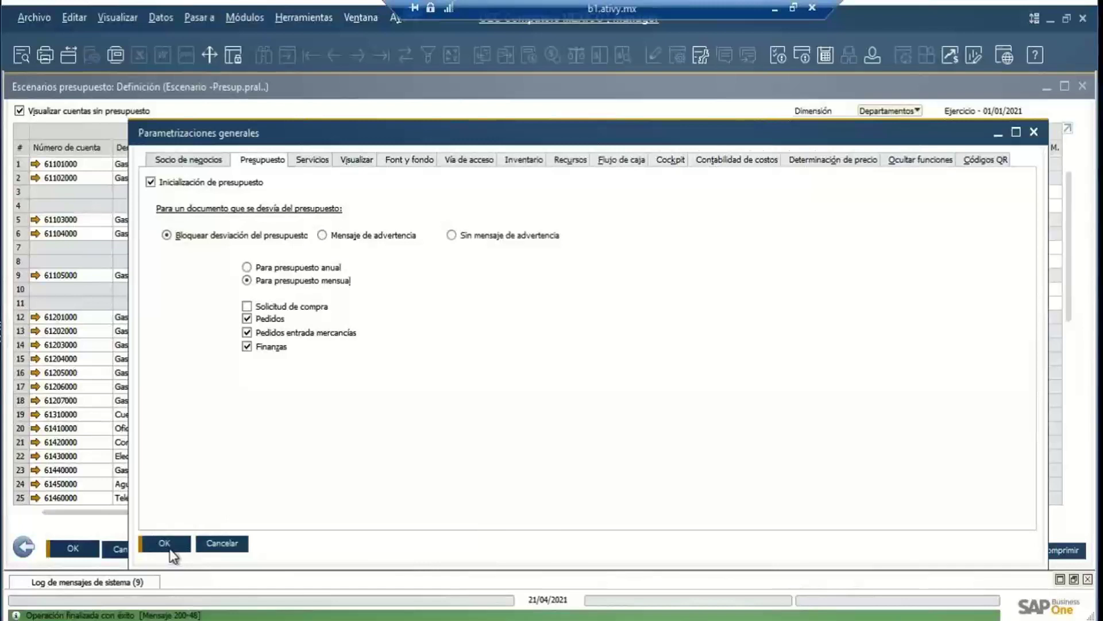
left_click(171, 549)
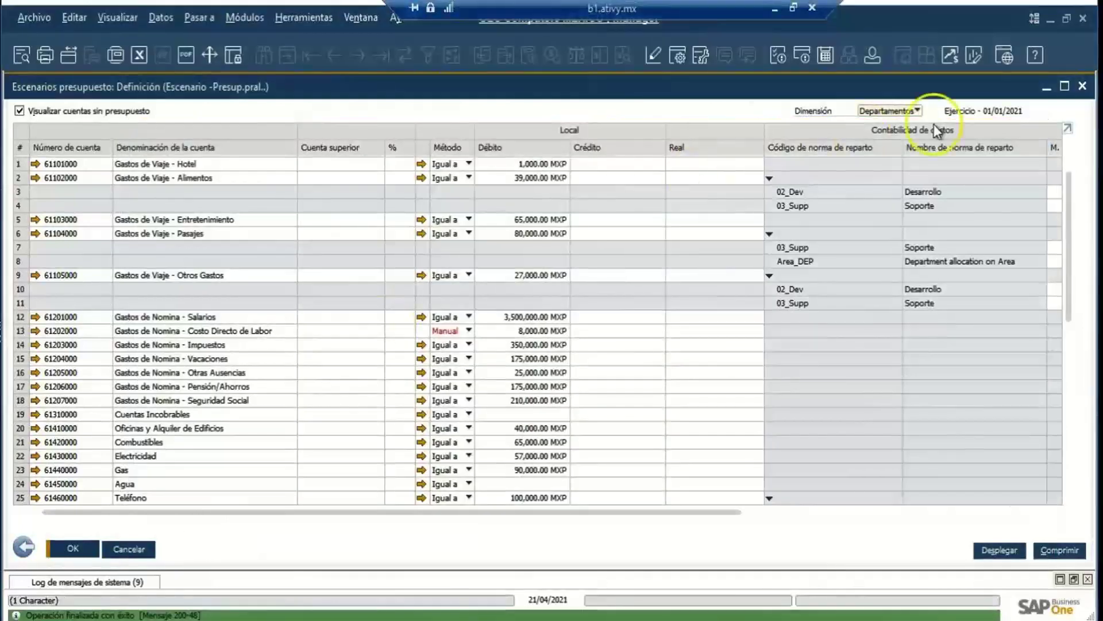
Minimize the budget definition and fill the new supplier invoice with vendor Acme Associates and posting date 21/04/2021
left_click(1046, 87)
left_click(226, 104)
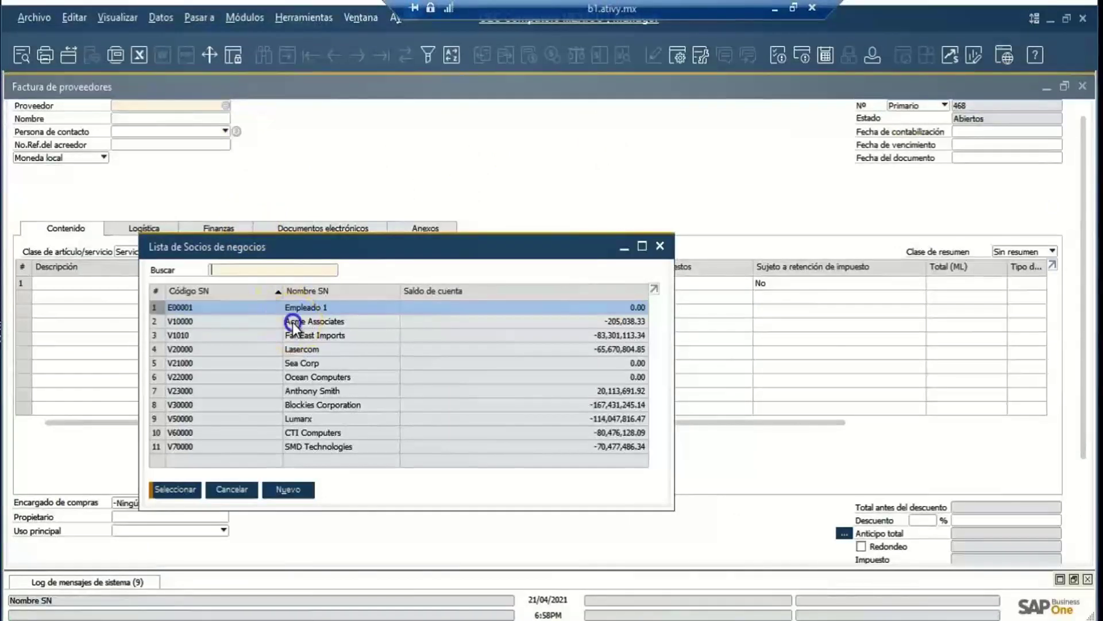
double_click(293, 321)
left_click(971, 134)
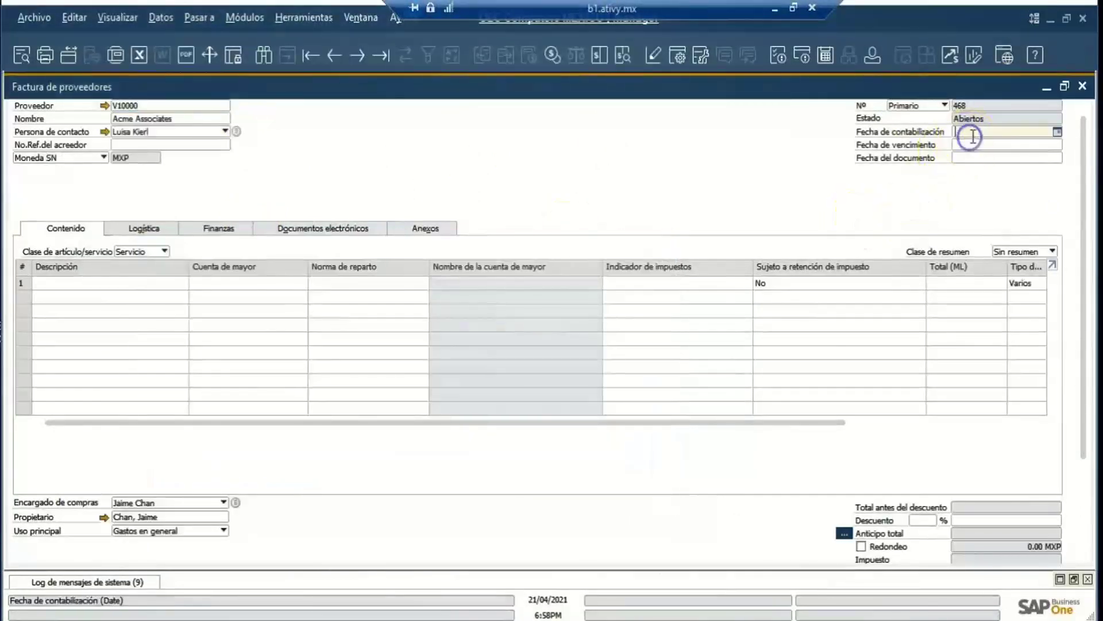
key("Tab")
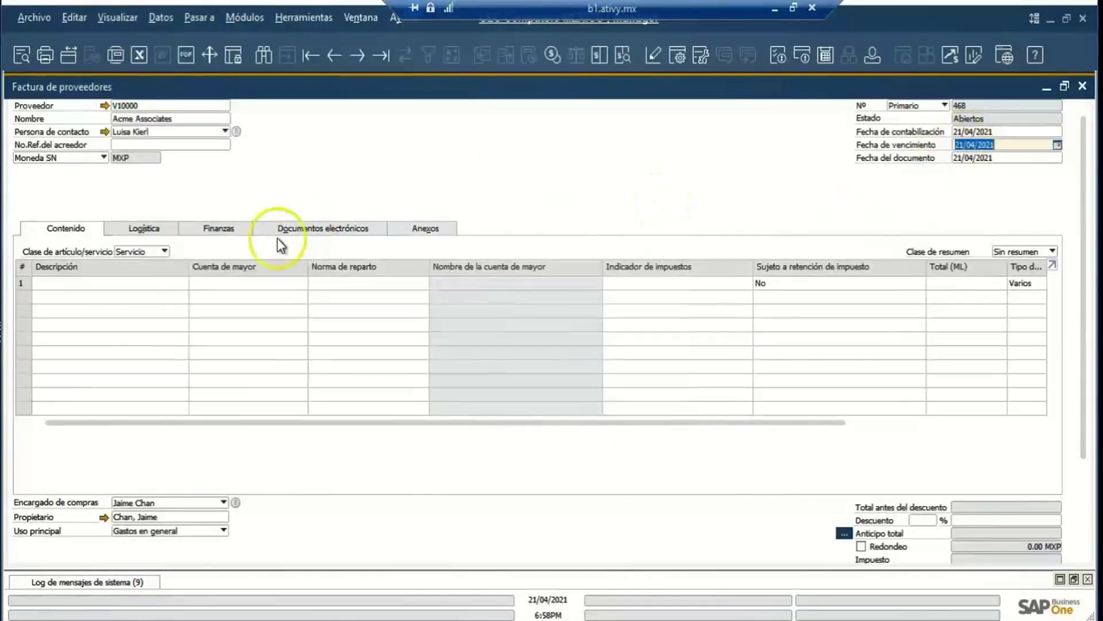
Fill the first invoice line with description TEST PRESUPUESTO, ledger account 61104000 and a total of 90,000 MXP
left_click(170, 282)
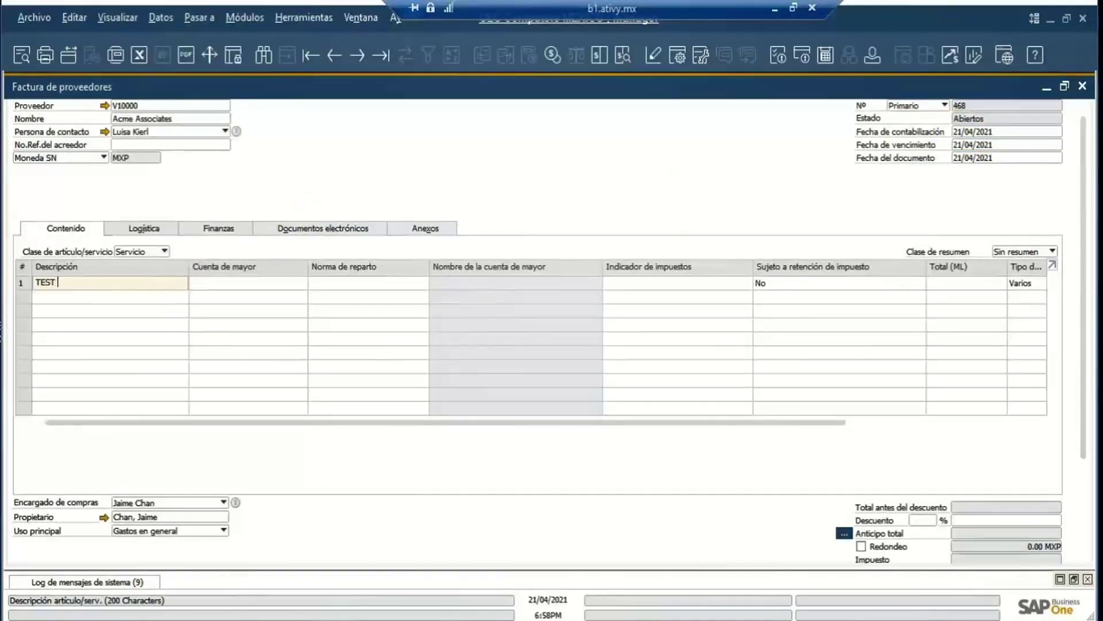
type("TEST PRESUPESTO")
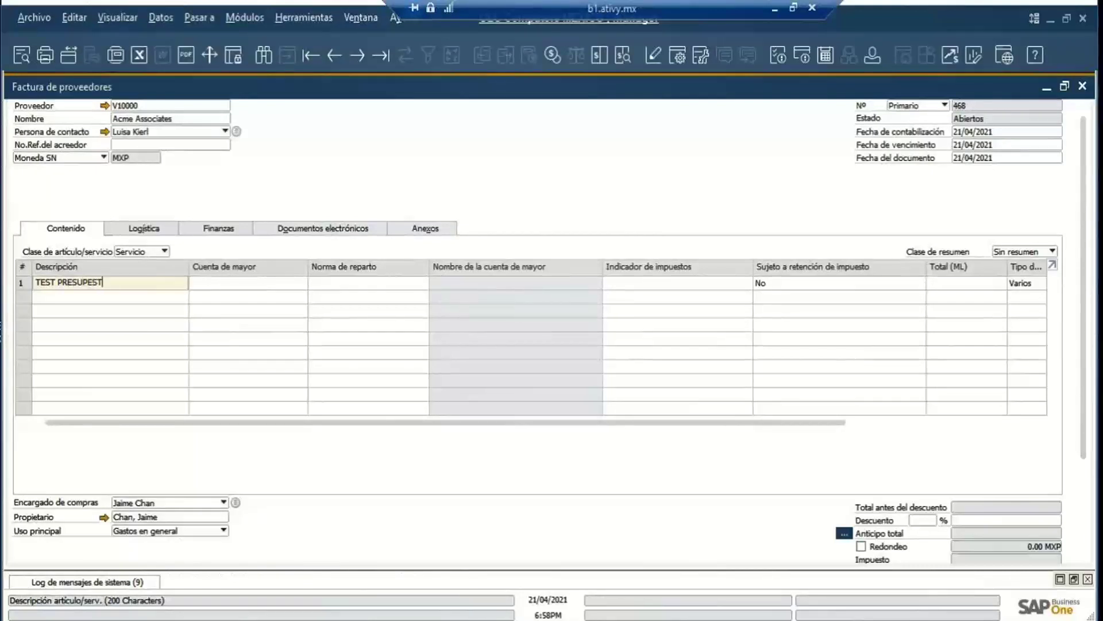
type("UESTO")
key("Tab")
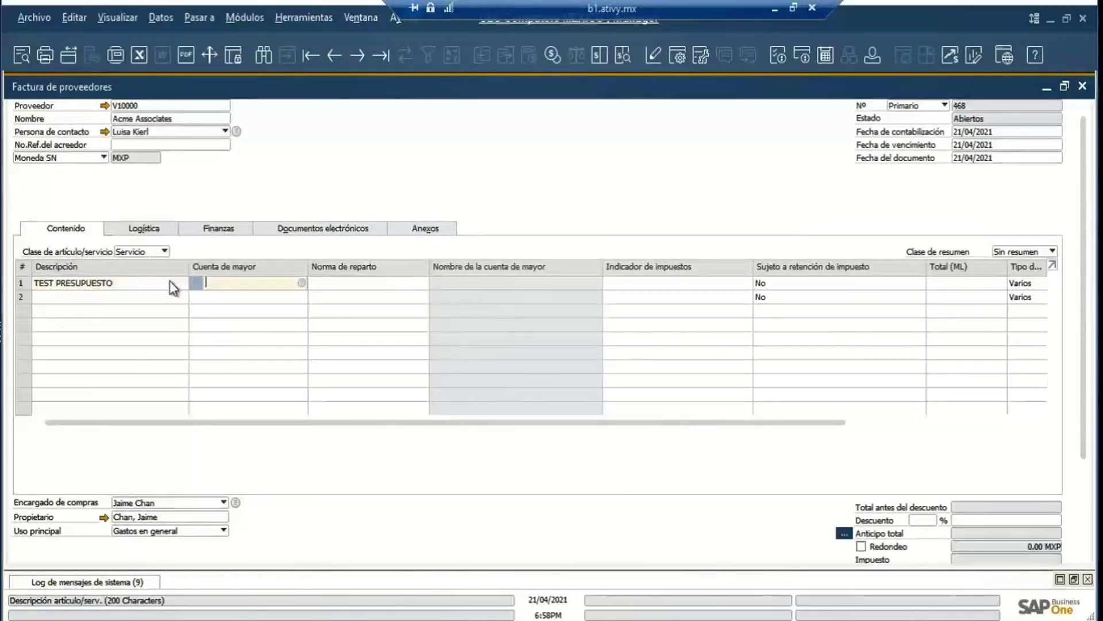
type("61104000")
key("Tab")
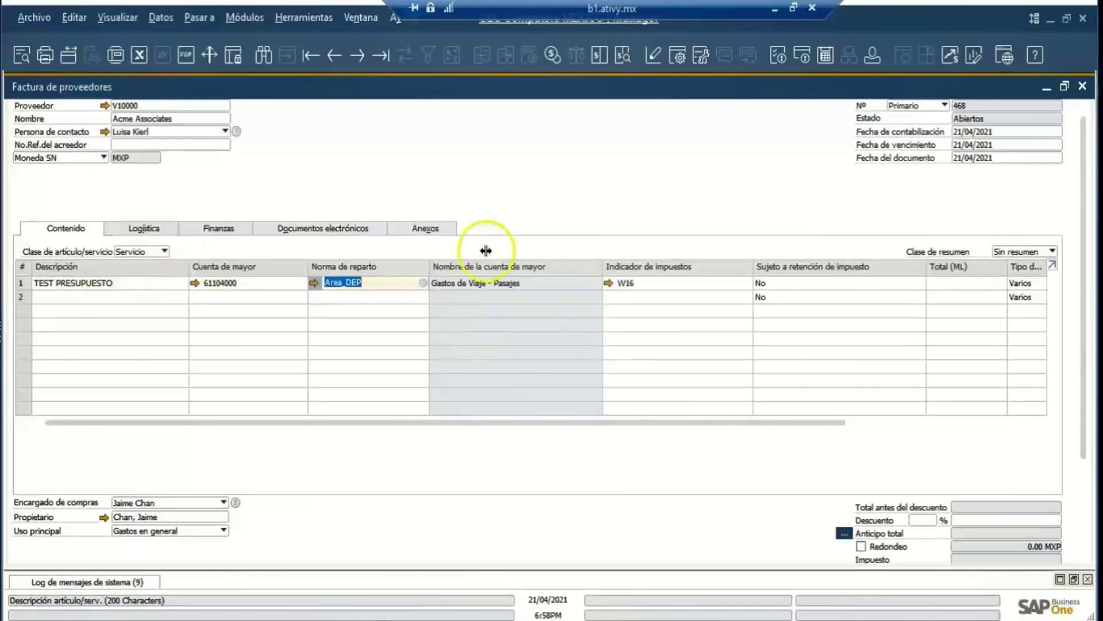
left_click(957, 282)
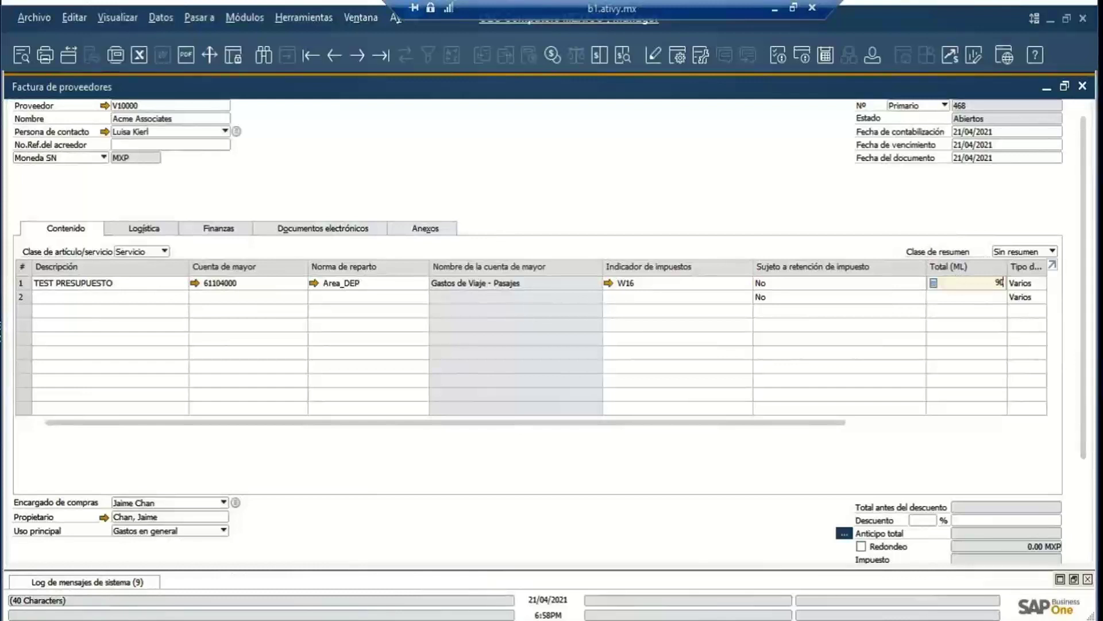
key("Tab")
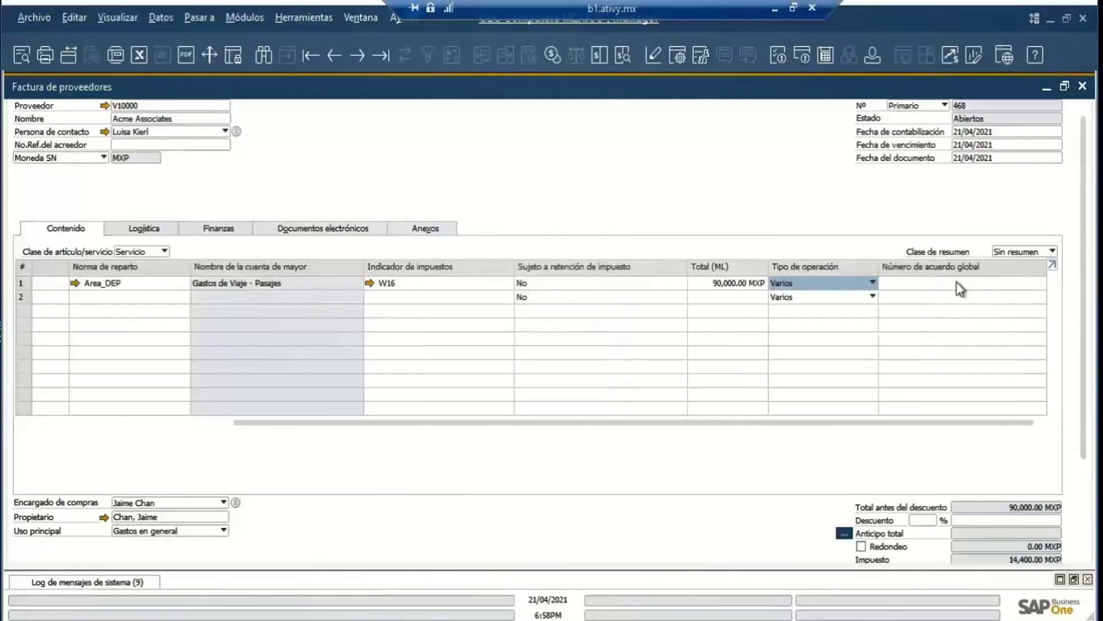
Try twice to add the over-budget supplier invoice, confirming each time that the document cannot be changed after creation
scroll(255, 426, "down", 3)
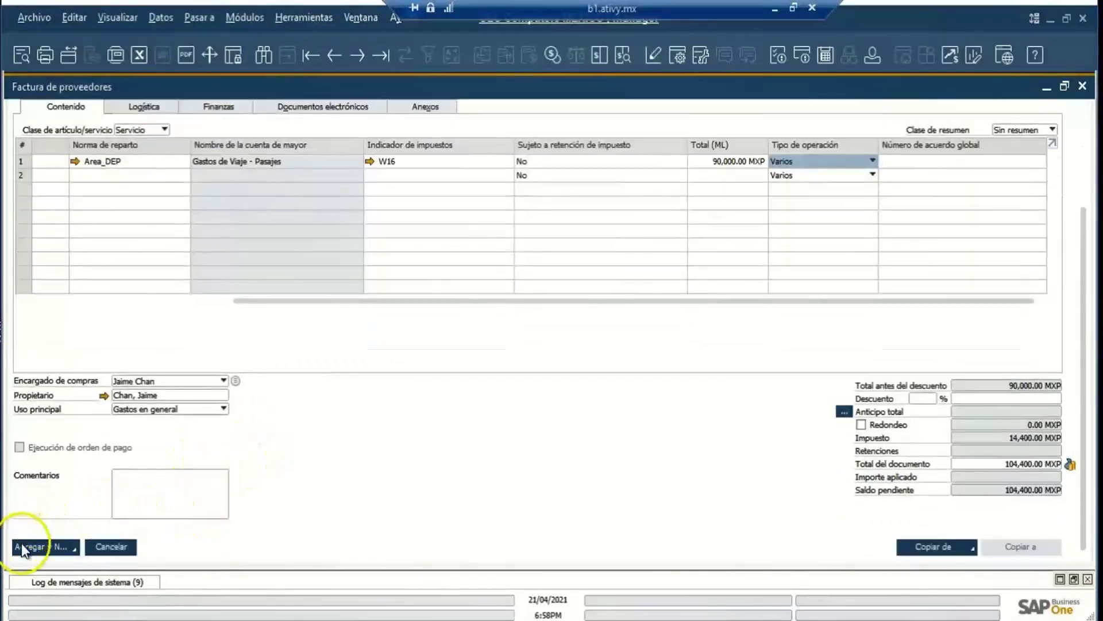
left_click(22, 543)
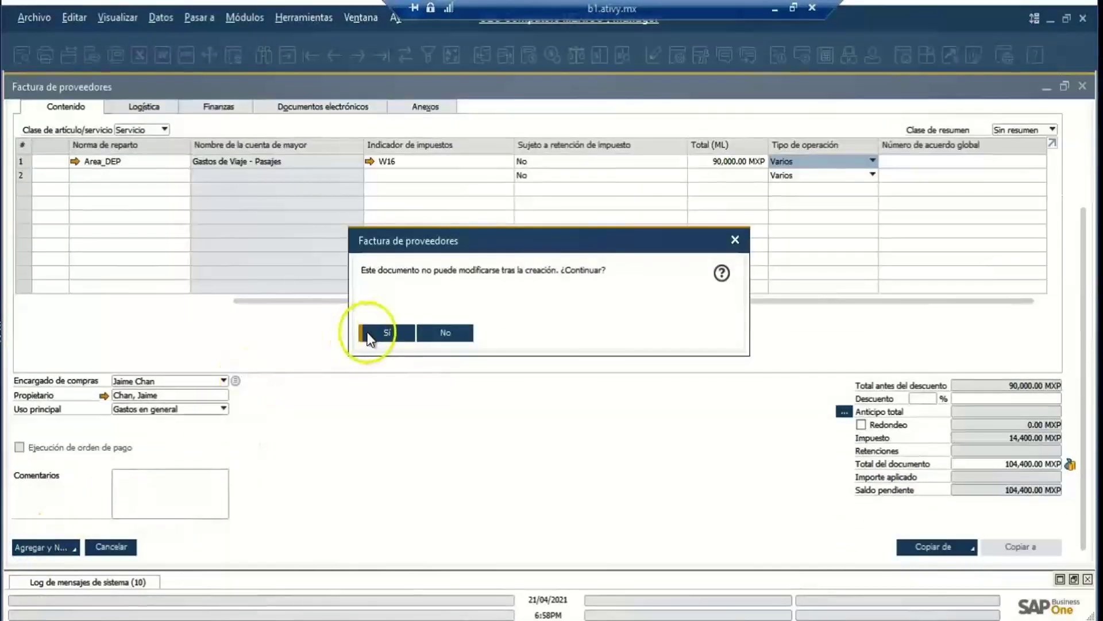
left_click(370, 329)
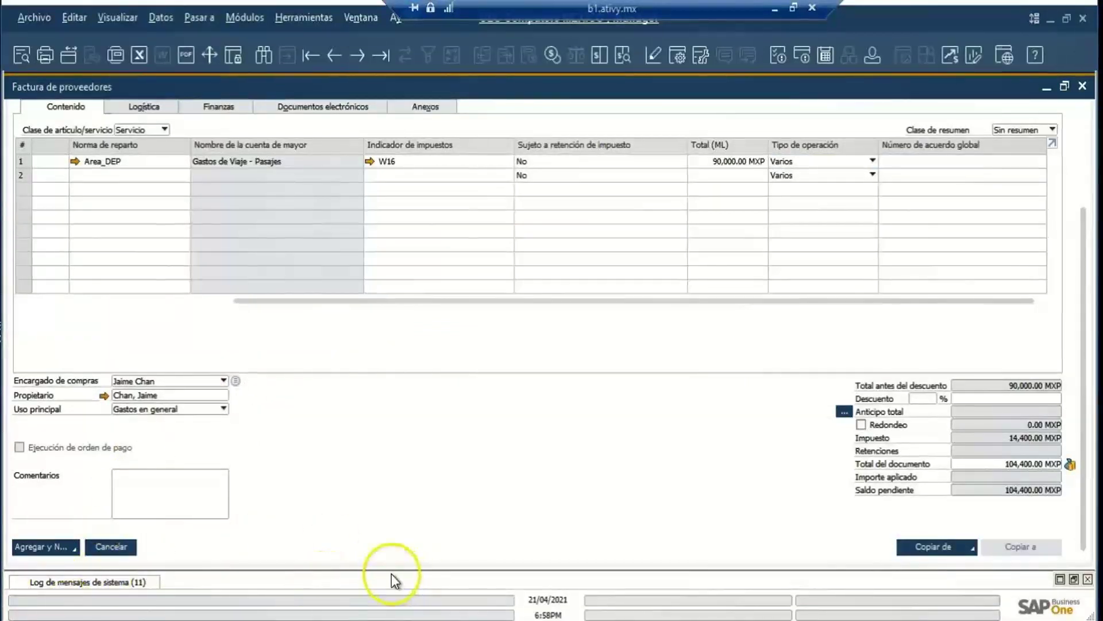
left_click(43, 549)
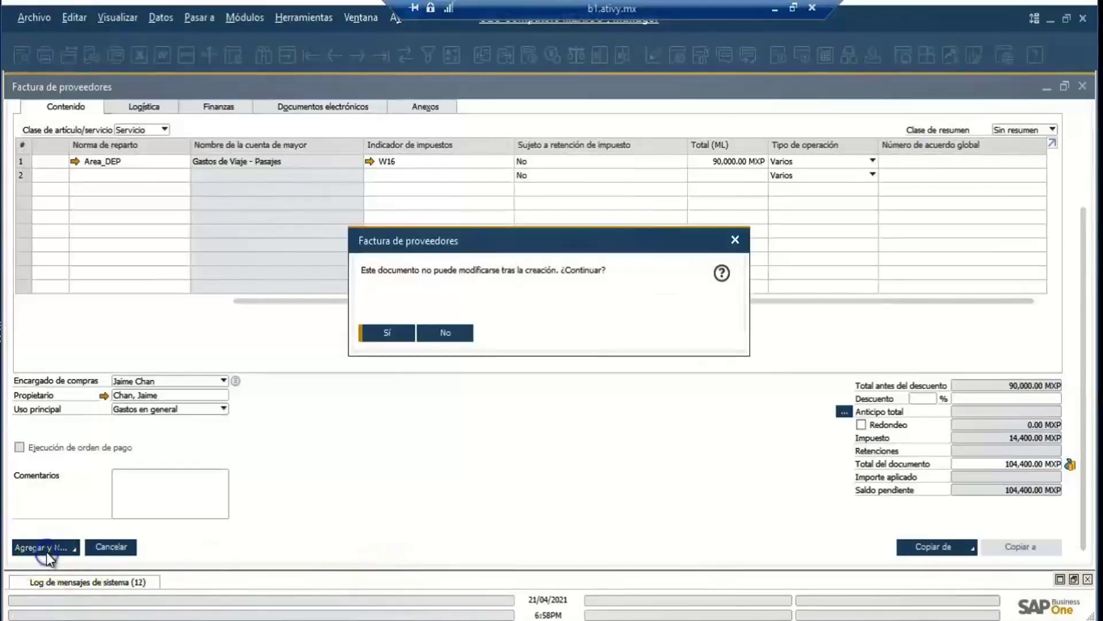
left_click(389, 332)
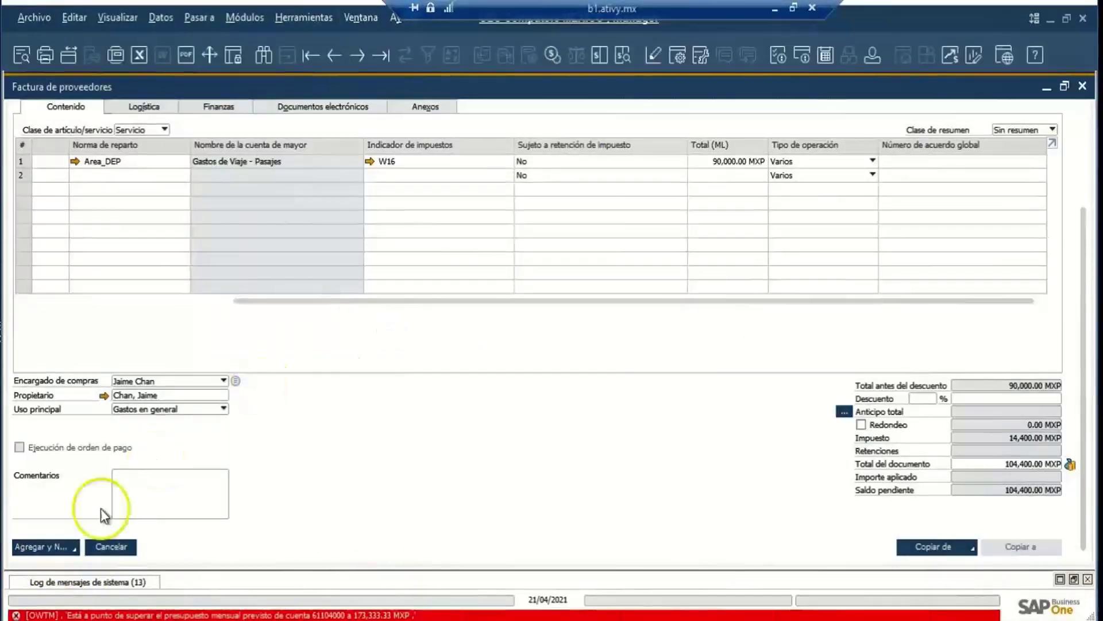
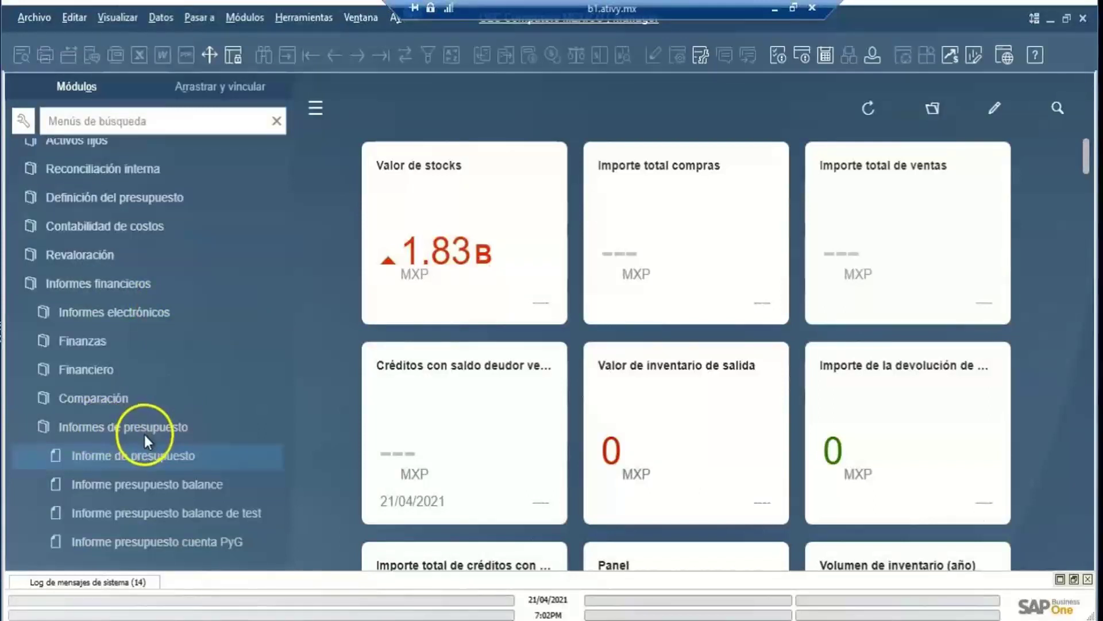
Run the annual 2021 budget report in local currency for scenario Presup.pral. and show its accounts down to level 5
left_click(203, 453)
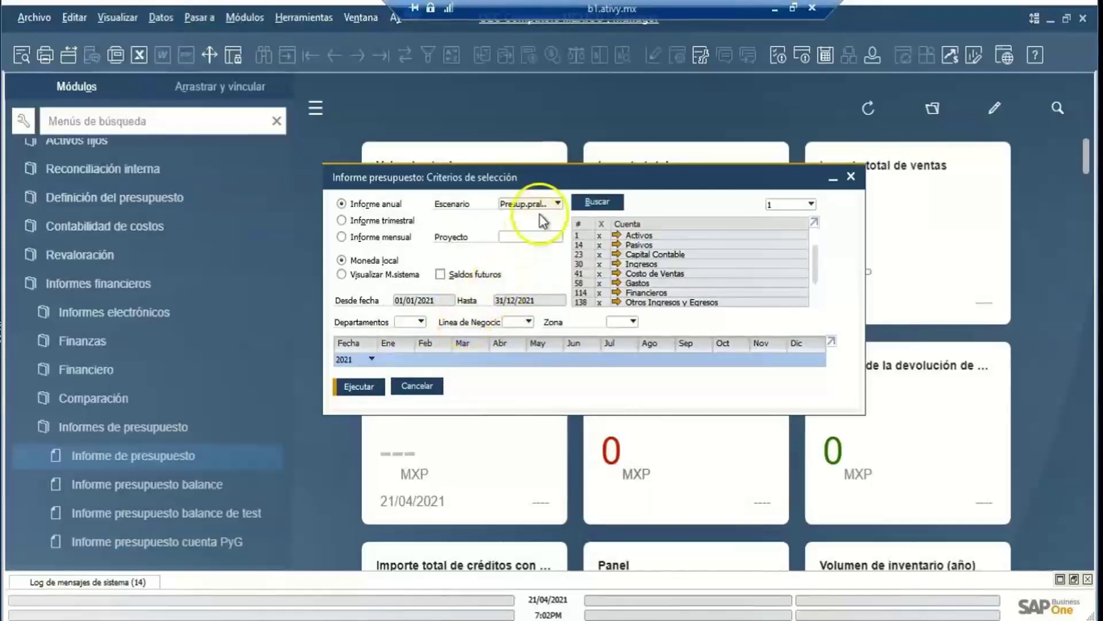
left_click(558, 205)
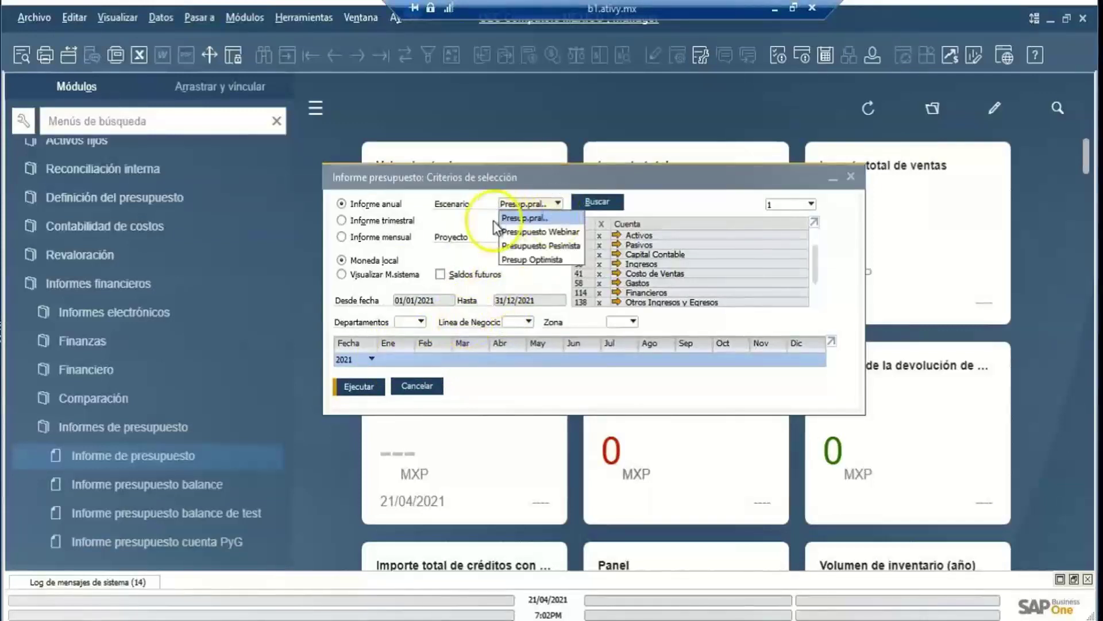
left_click(545, 222)
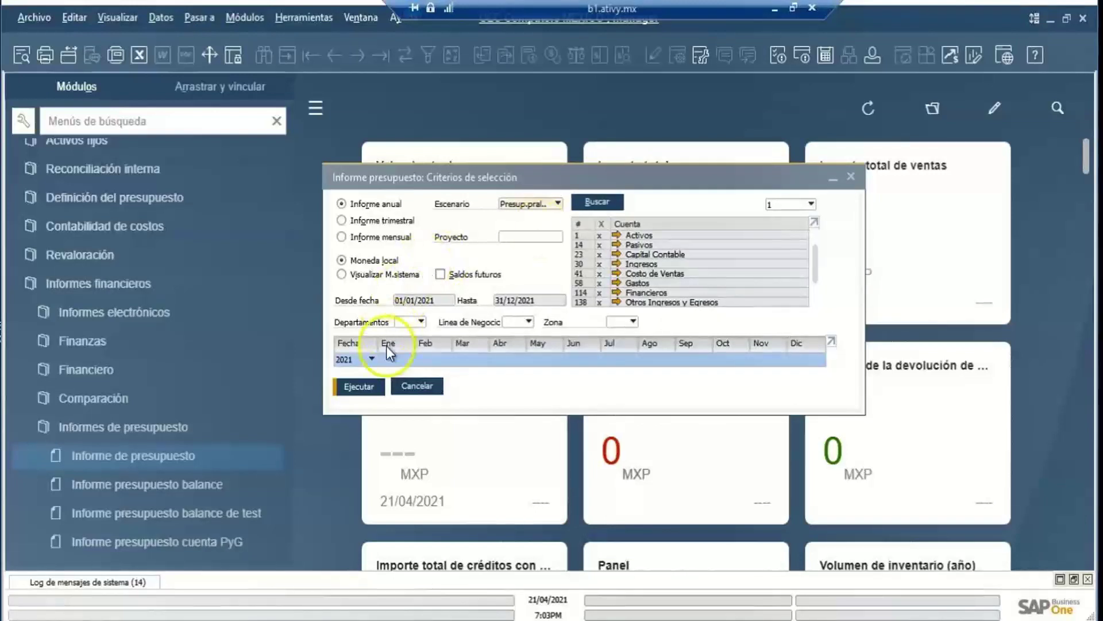
left_click(348, 386)
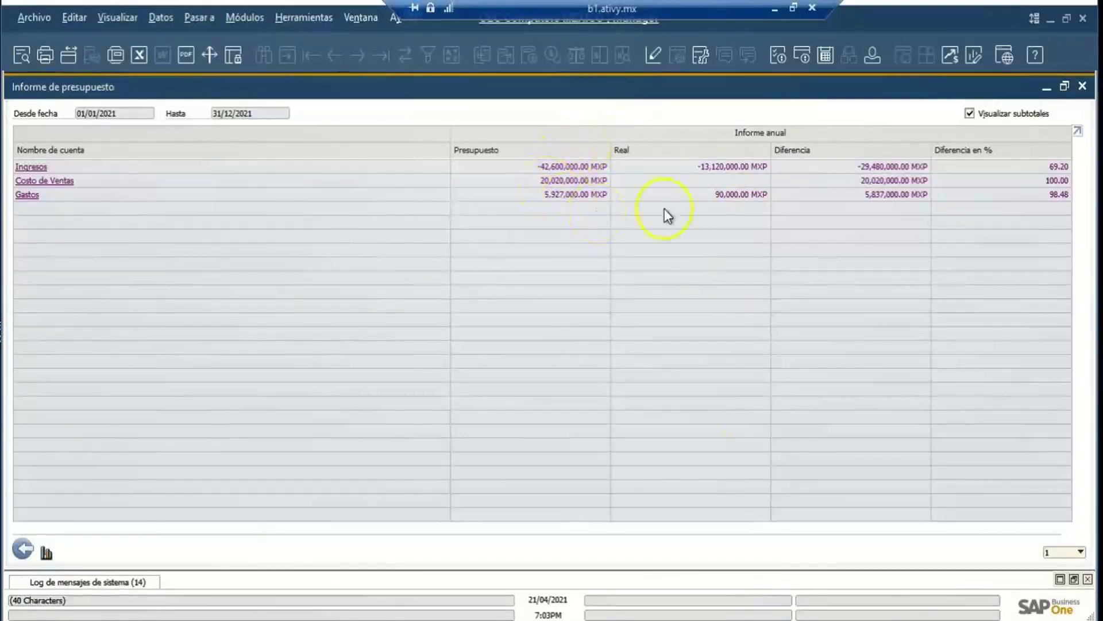
left_click(1053, 553)
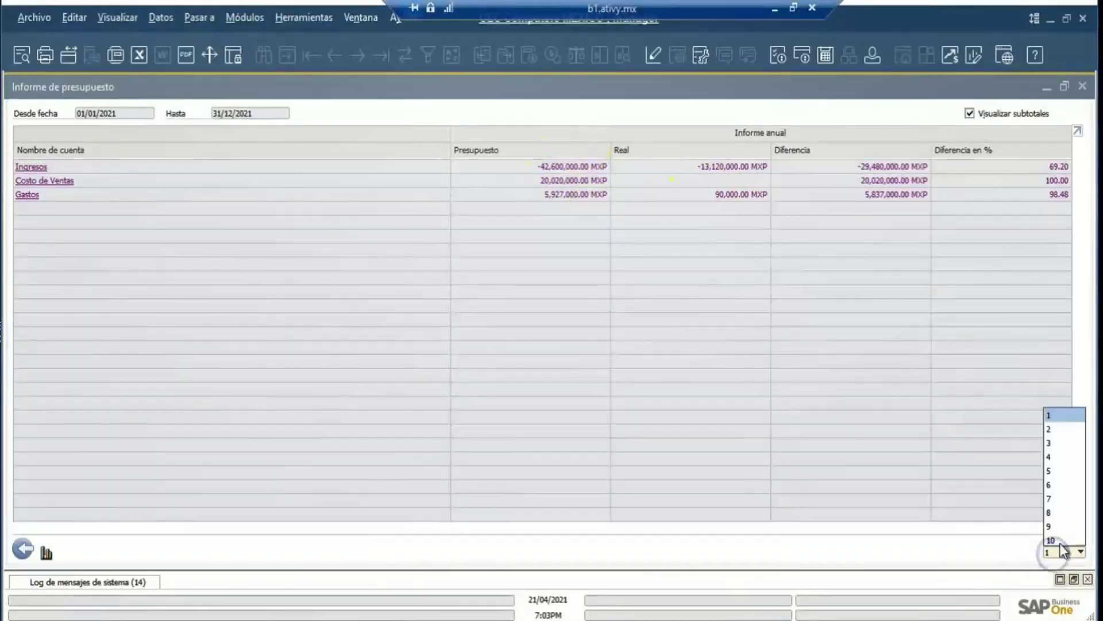
left_click(1055, 471)
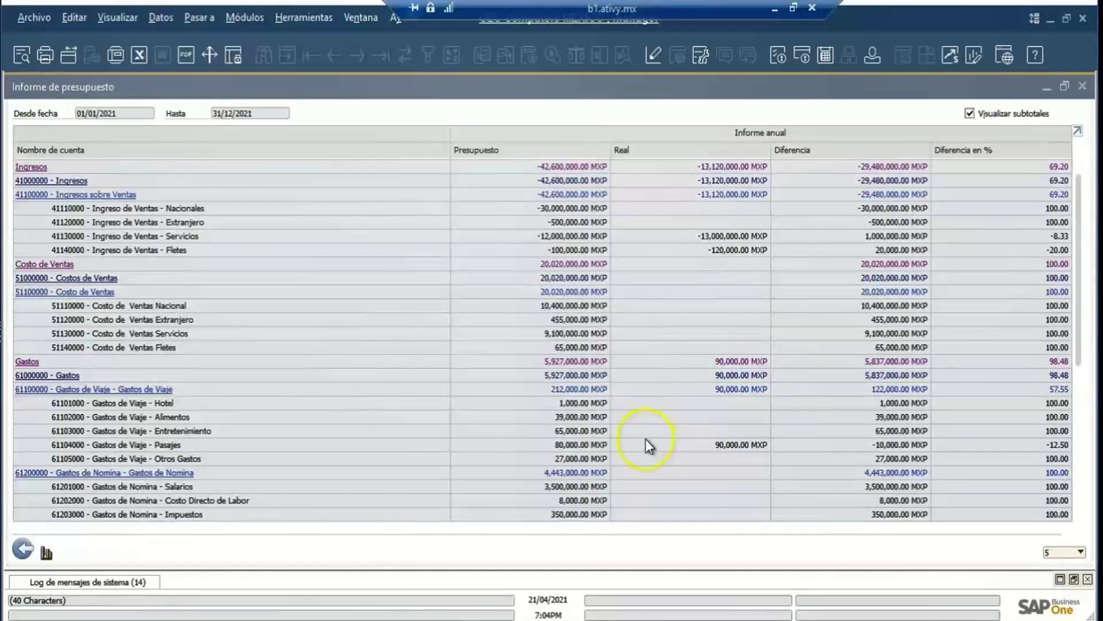
Display the budget report's chart, then open the print preview of the report and look through its pages
left_click(64, 561)
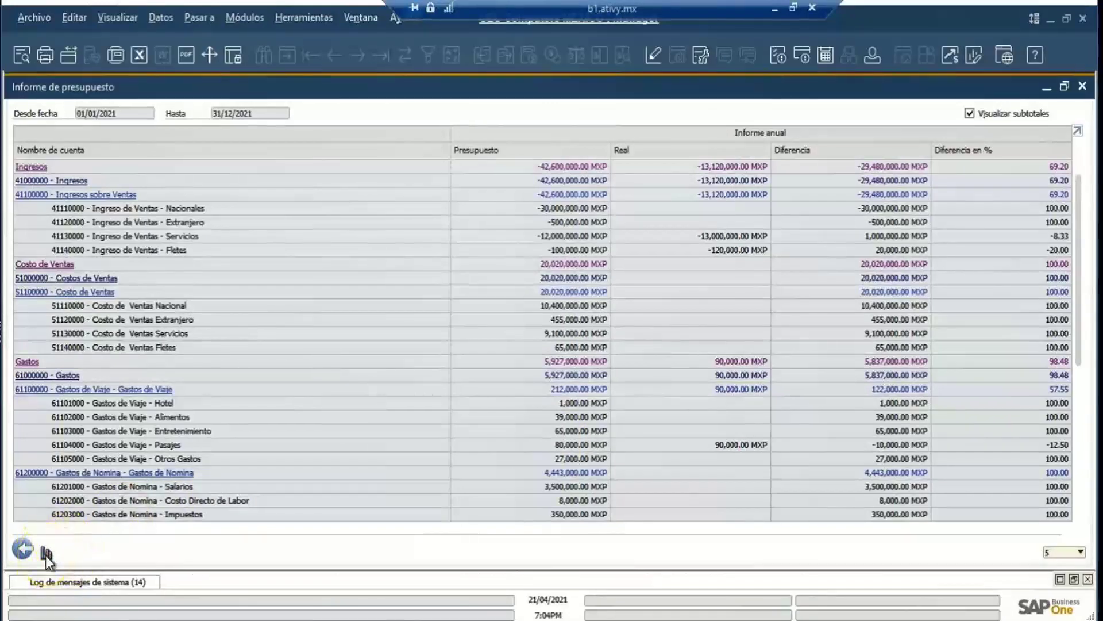
left_click(46, 554)
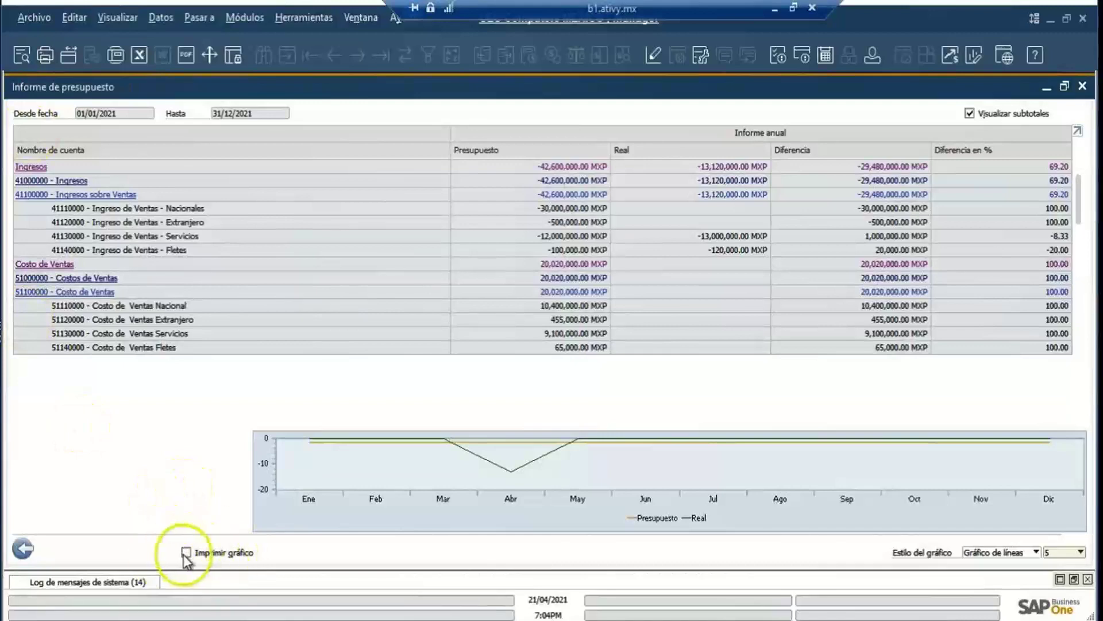
left_click(22, 58)
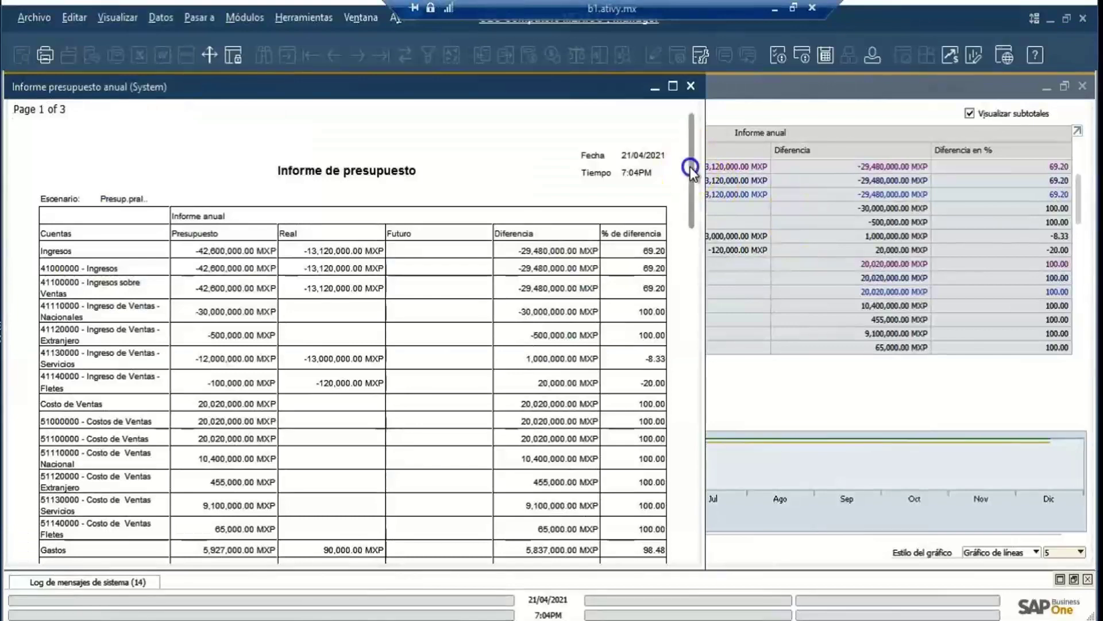
left_click_drag(691, 167, 685, 129)
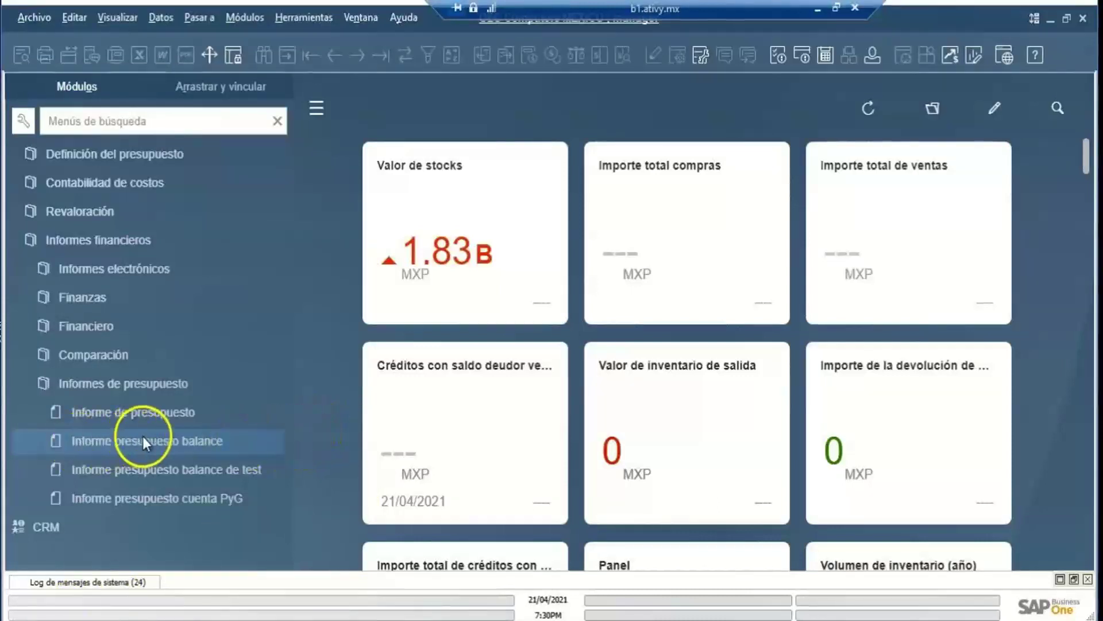
Open the balance sheet budget report's selection criteria and keep year 2021, the posting date and scenario Presup.pral
left_click(208, 444)
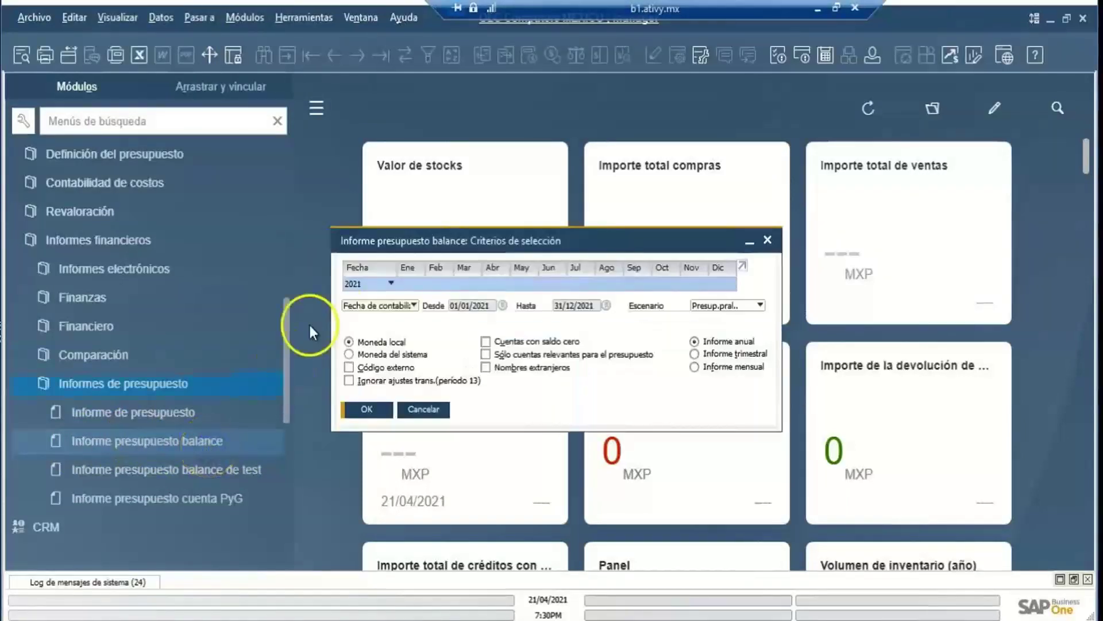
left_click(389, 283)
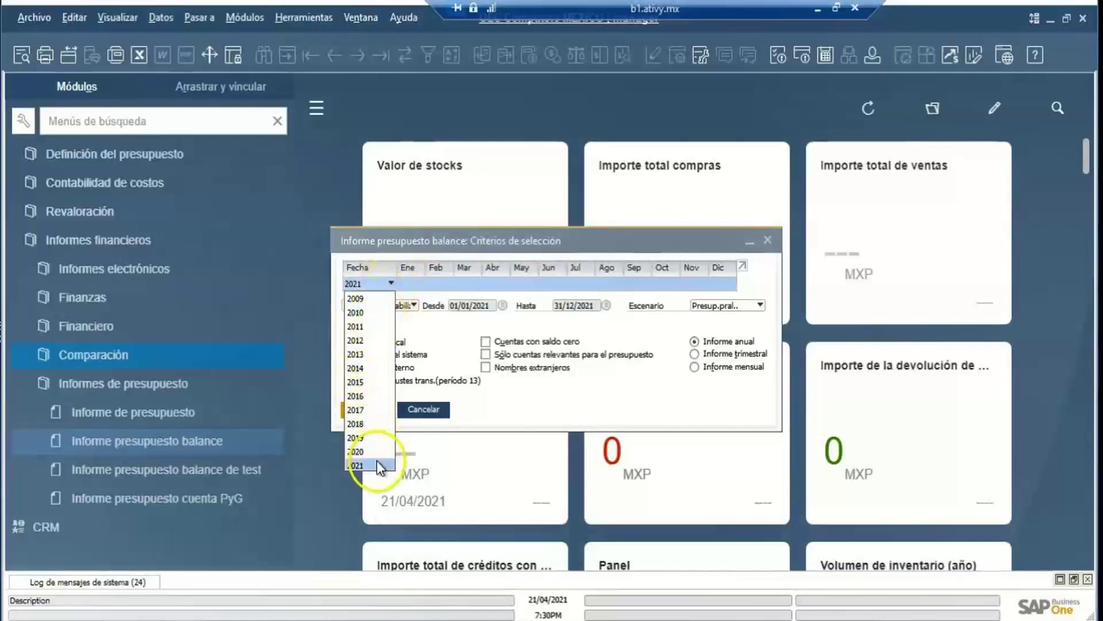
left_click(423, 329)
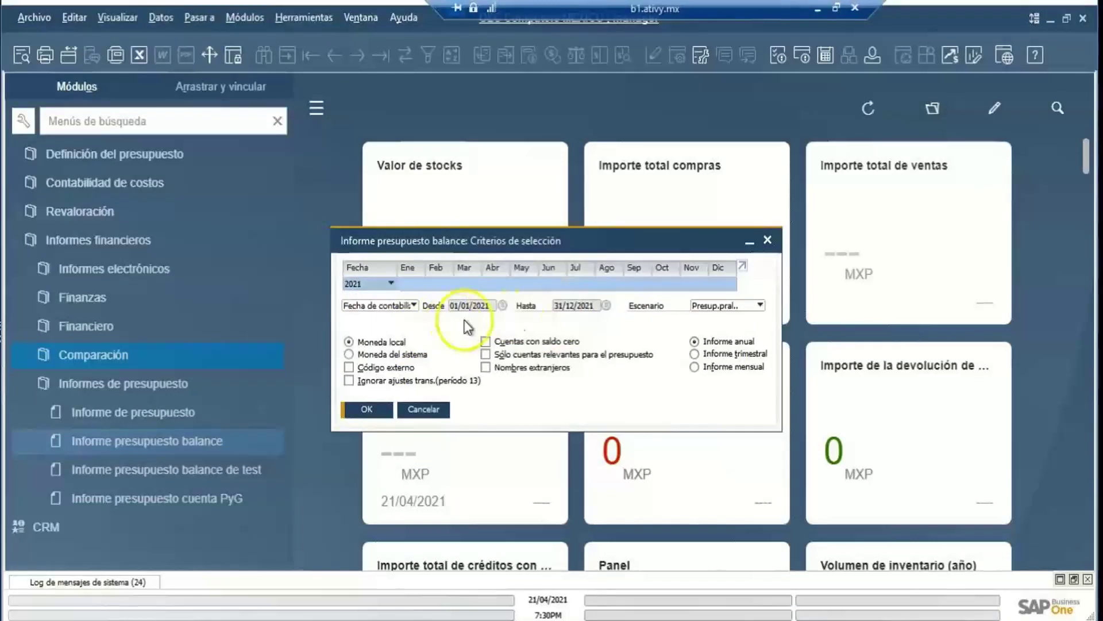
left_click(414, 305)
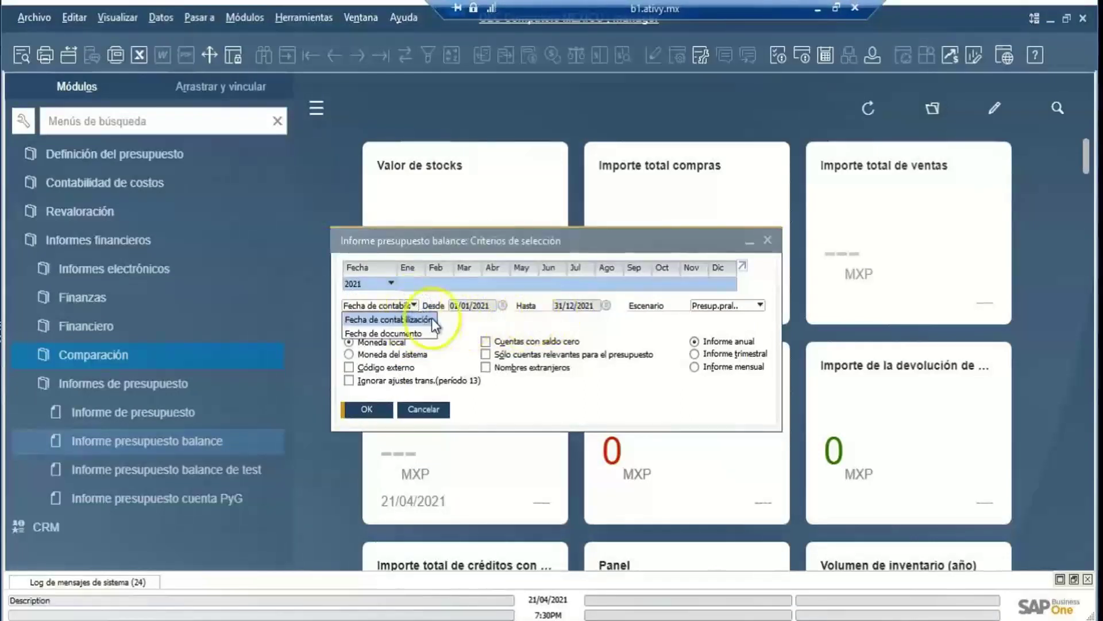
left_click(496, 322)
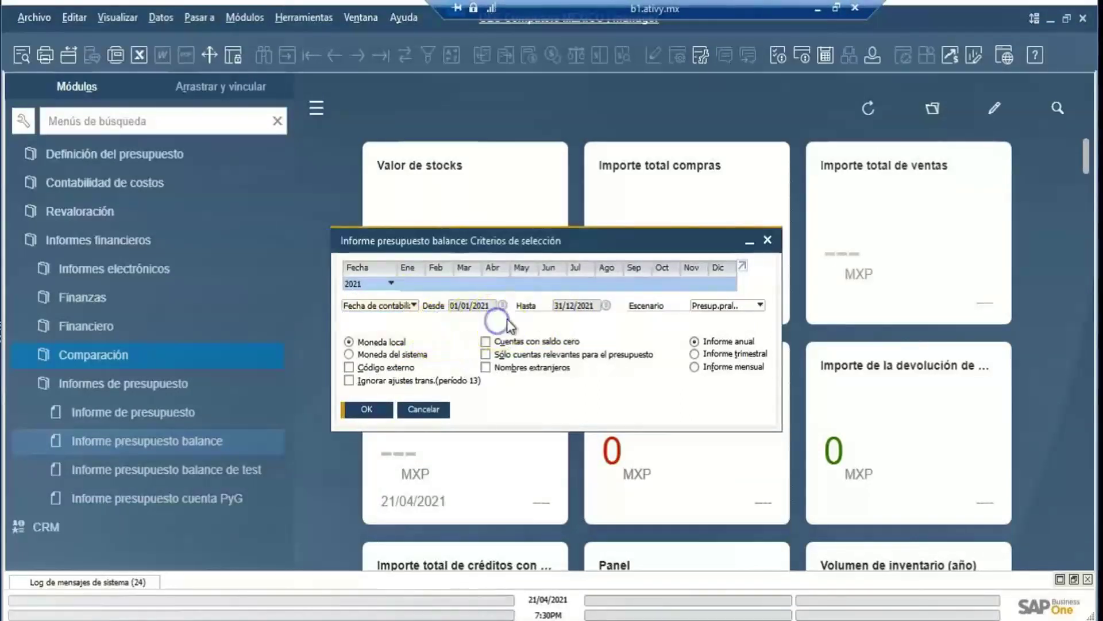
left_click(760, 306)
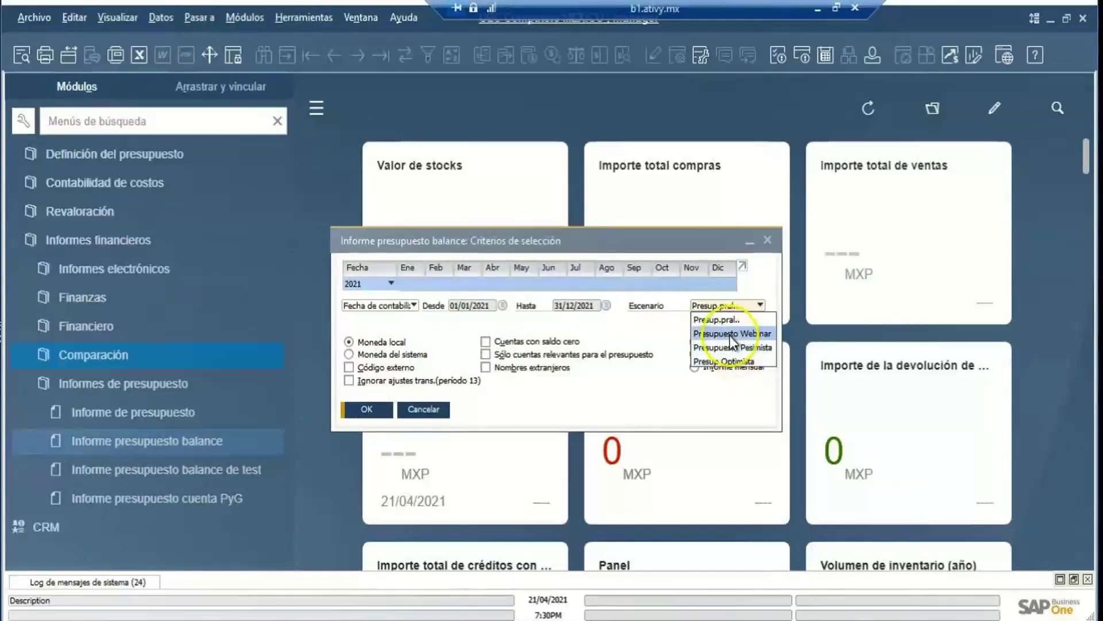
left_click(708, 333)
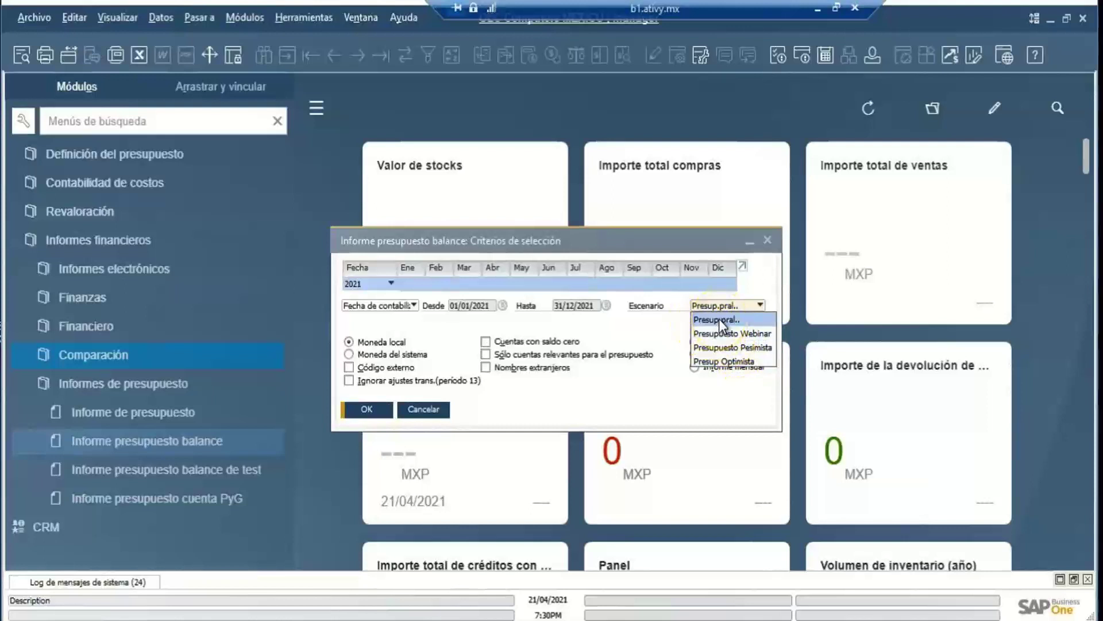
left_click(719, 319)
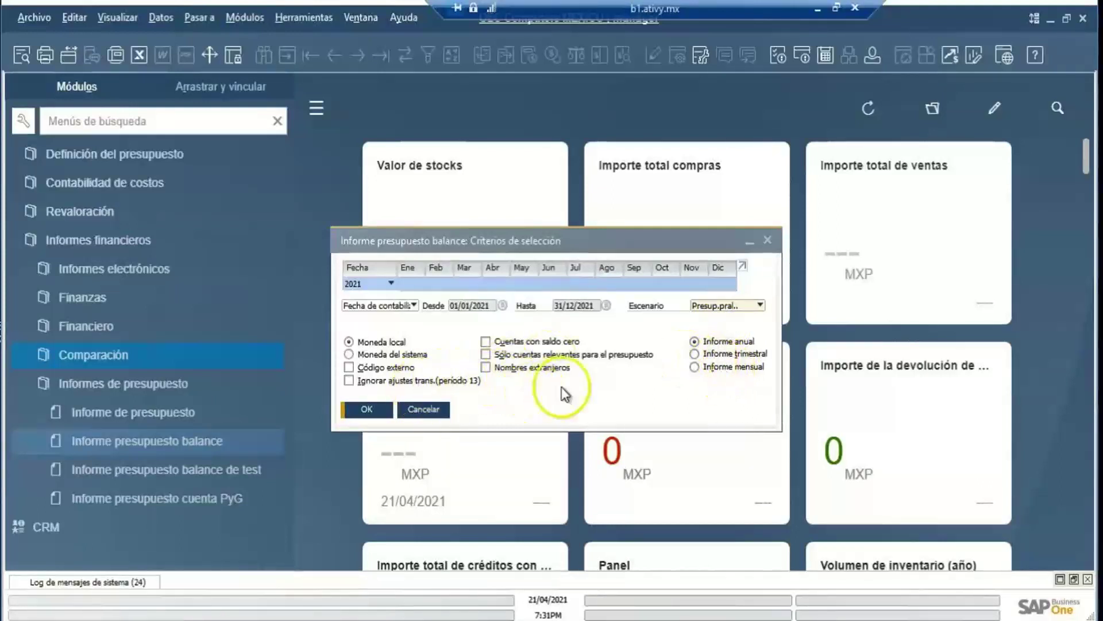
Run the balance sheet budget report by quarter and review the asset accounts' budget, actual and difference columns
left_click(695, 354)
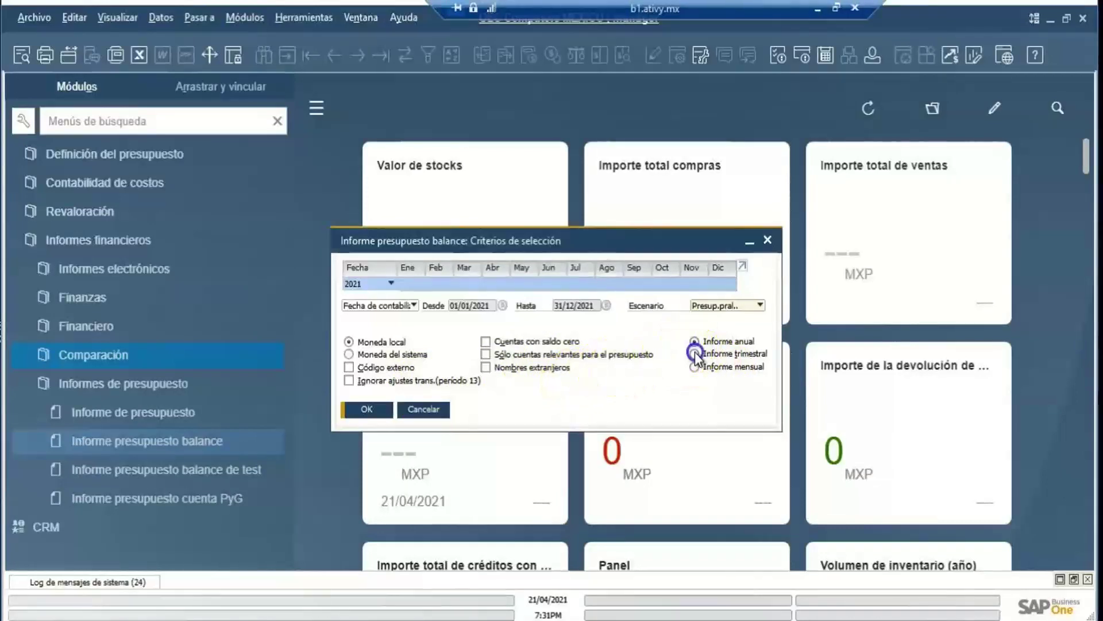
left_click(367, 409)
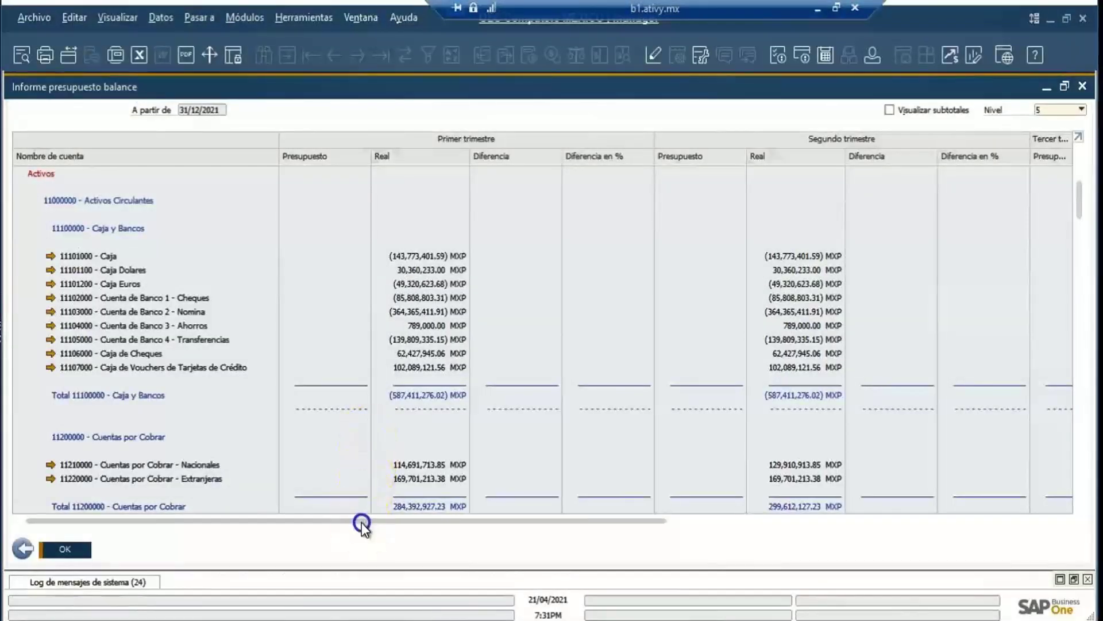
left_click_drag(361, 522, 310, 524)
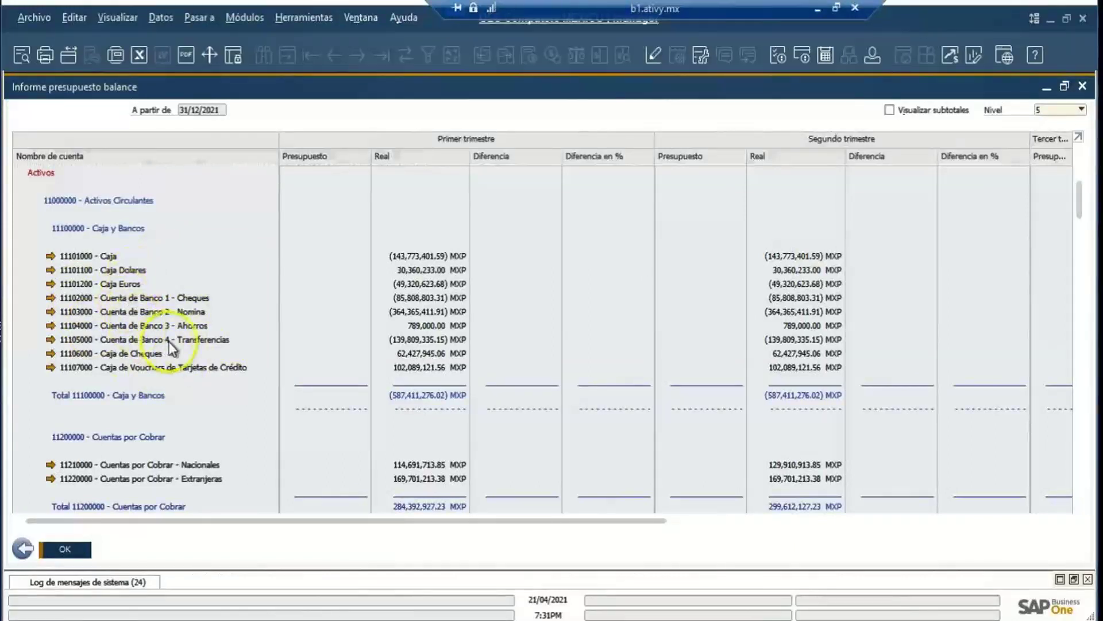
scroll(232, 365, "down", 3)
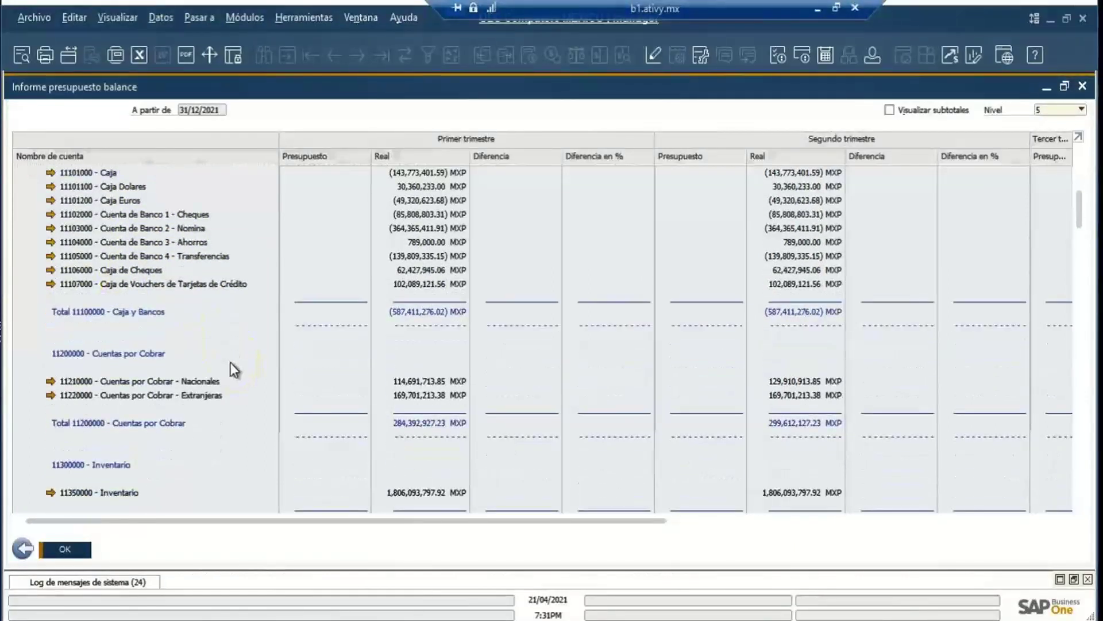
scroll(232, 367, "down", 3)
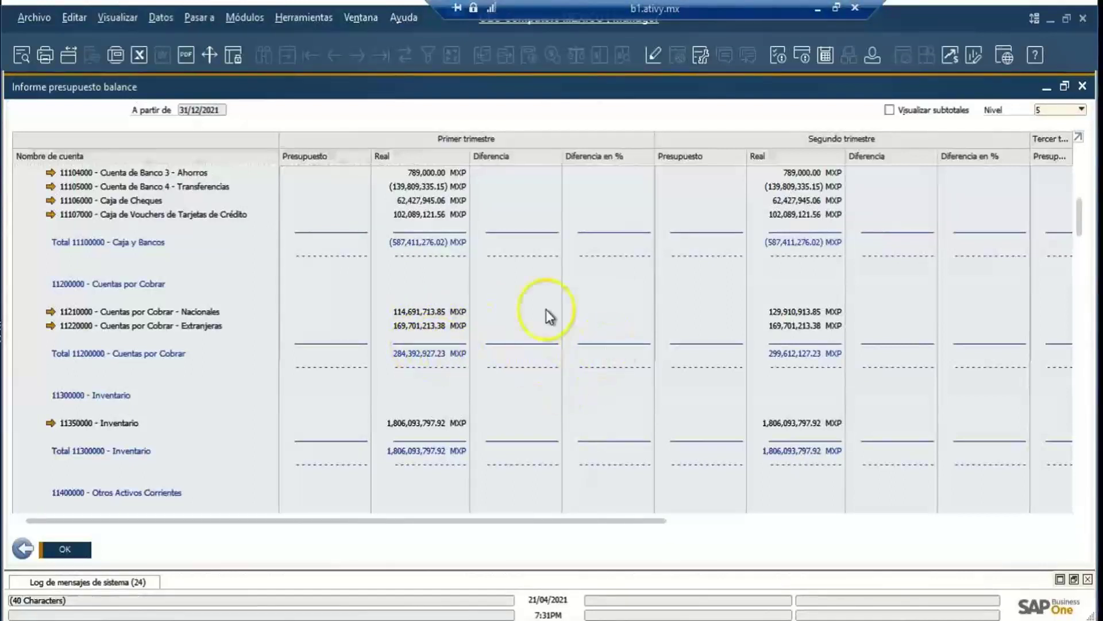
scroll(595, 313, "up", 3)
scroll(592, 318, "up", 3)
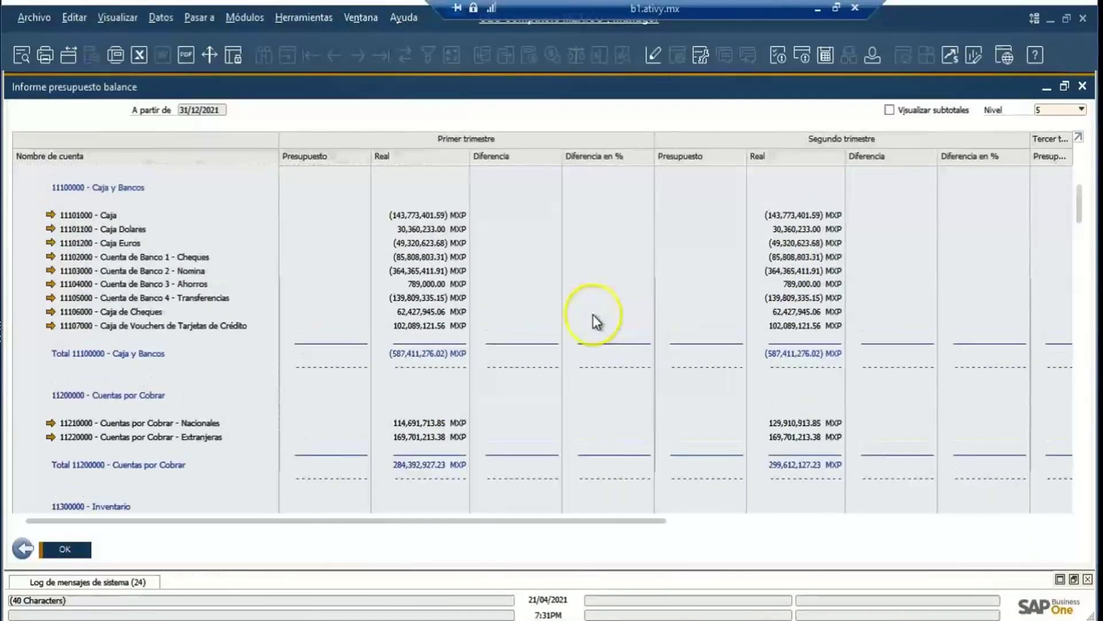
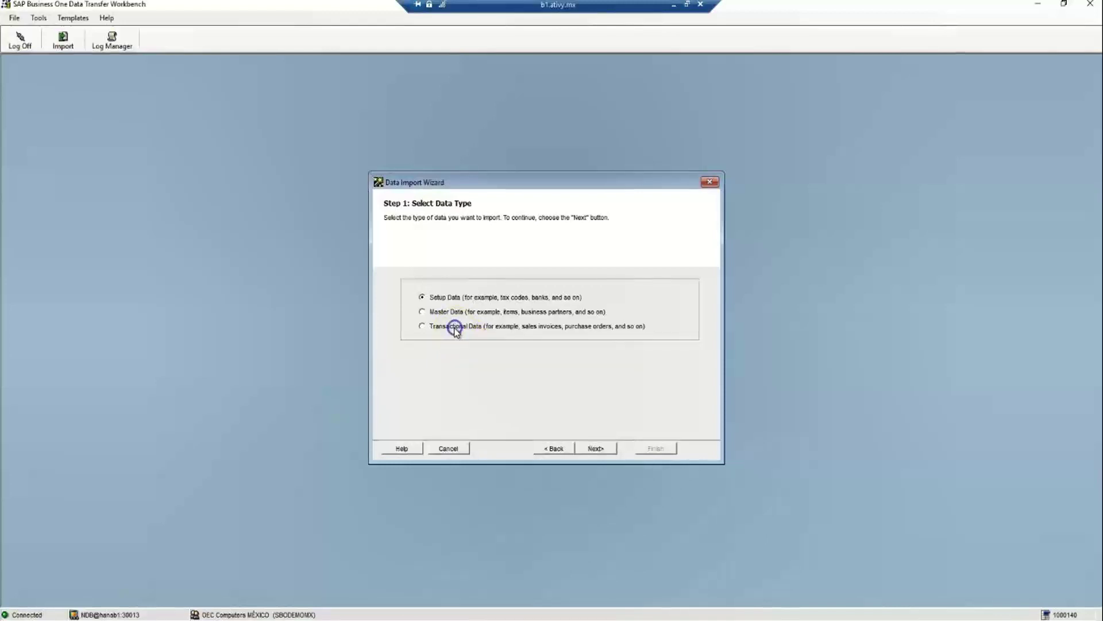
Set up the data import to add new transactional data for the Budget object in the Financials budget setup
left_click(423, 327)
left_click(587, 451)
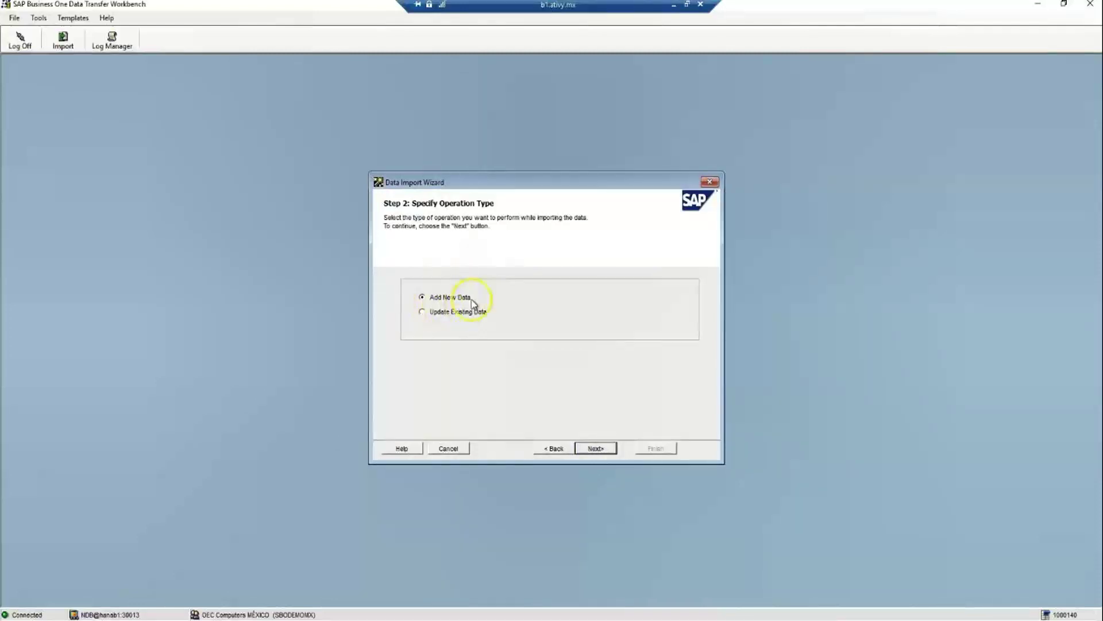
left_click(584, 453)
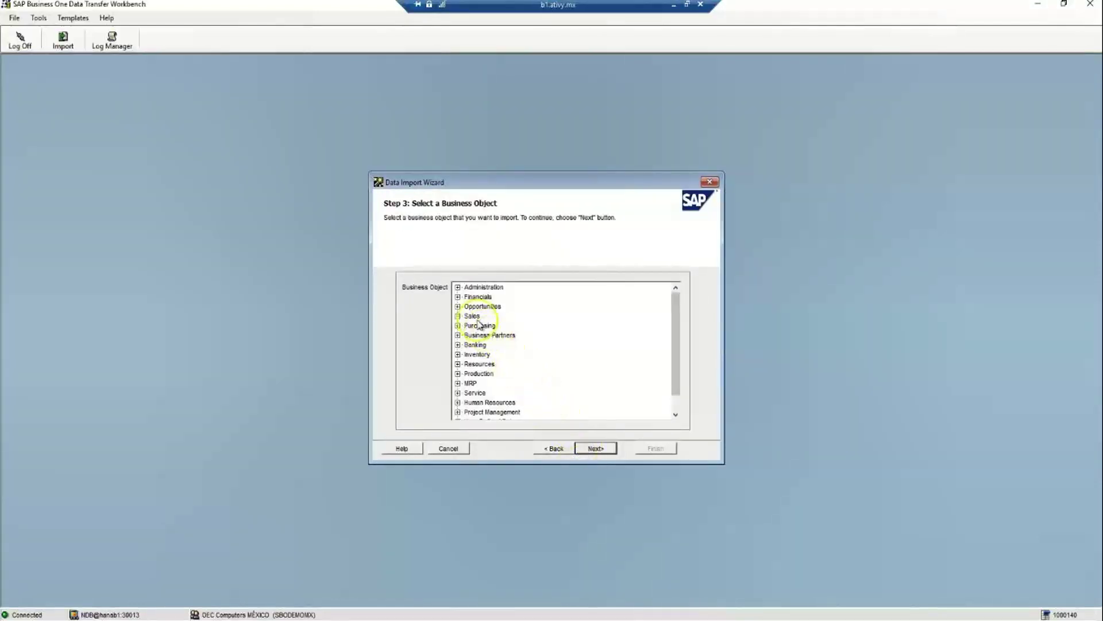
left_click(457, 297)
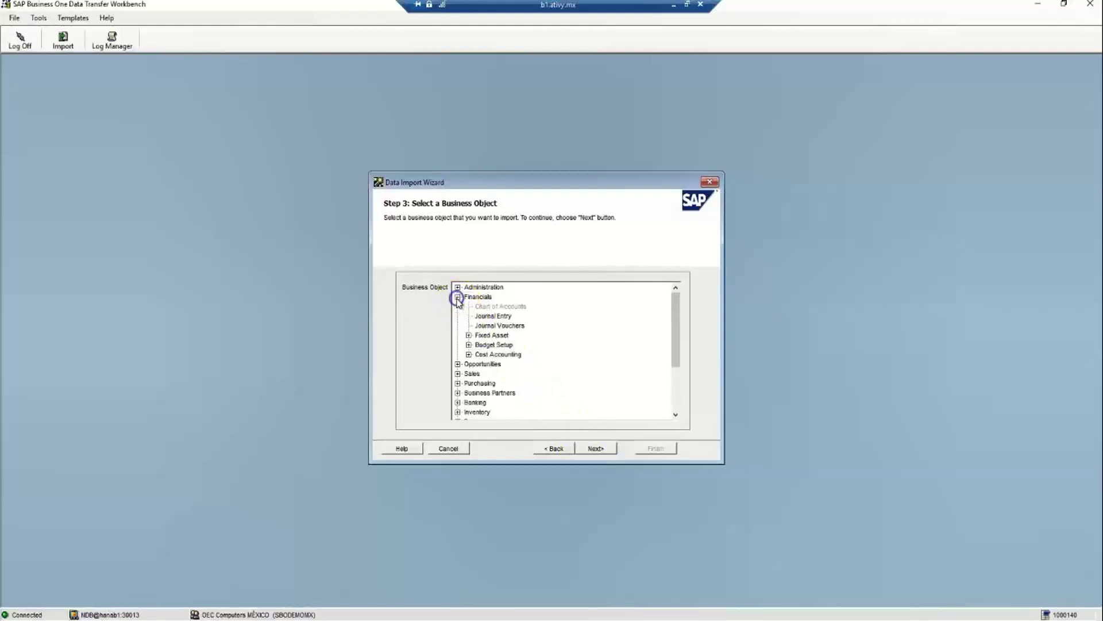
left_click(469, 345)
left_click(496, 365)
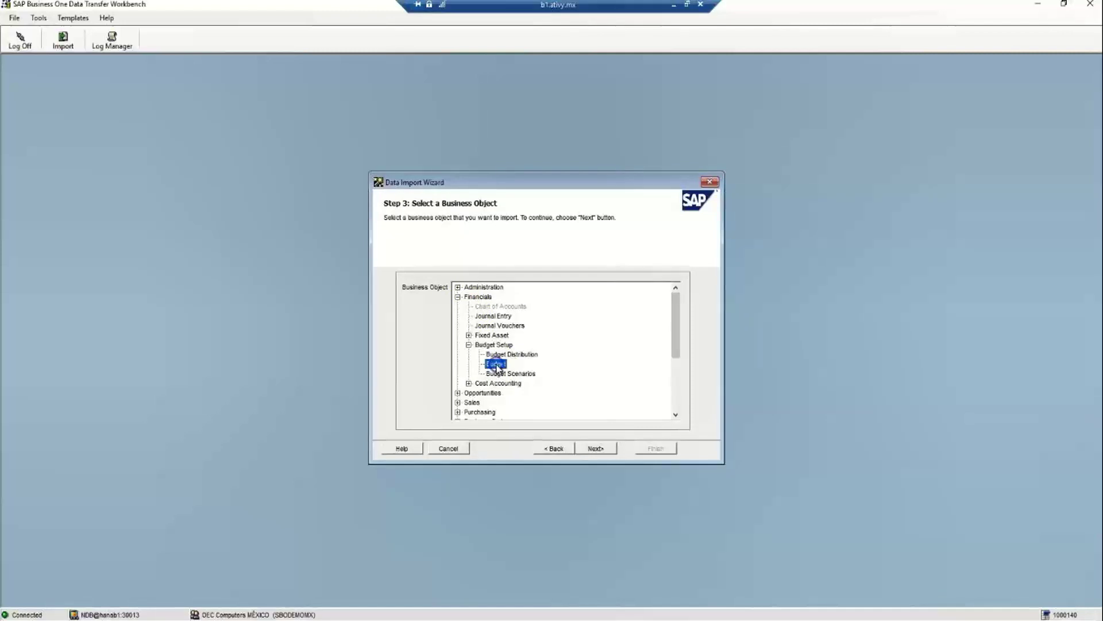
left_click(590, 449)
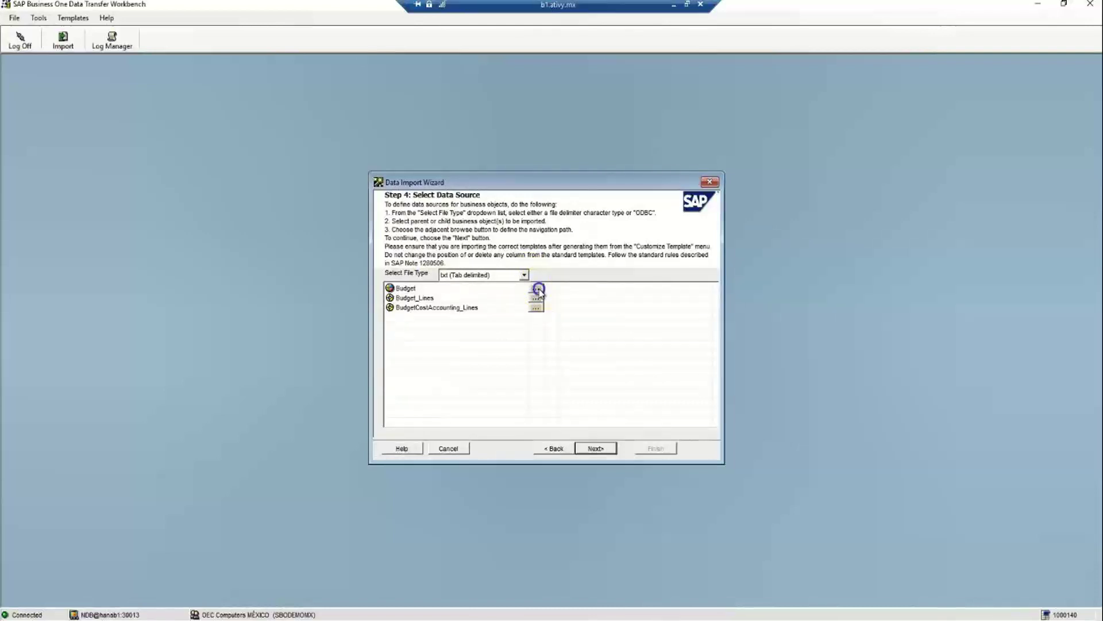
Assign the tab-delimited file OBGT from the DTW folder as the source for the Budget object
left_click(537, 289)
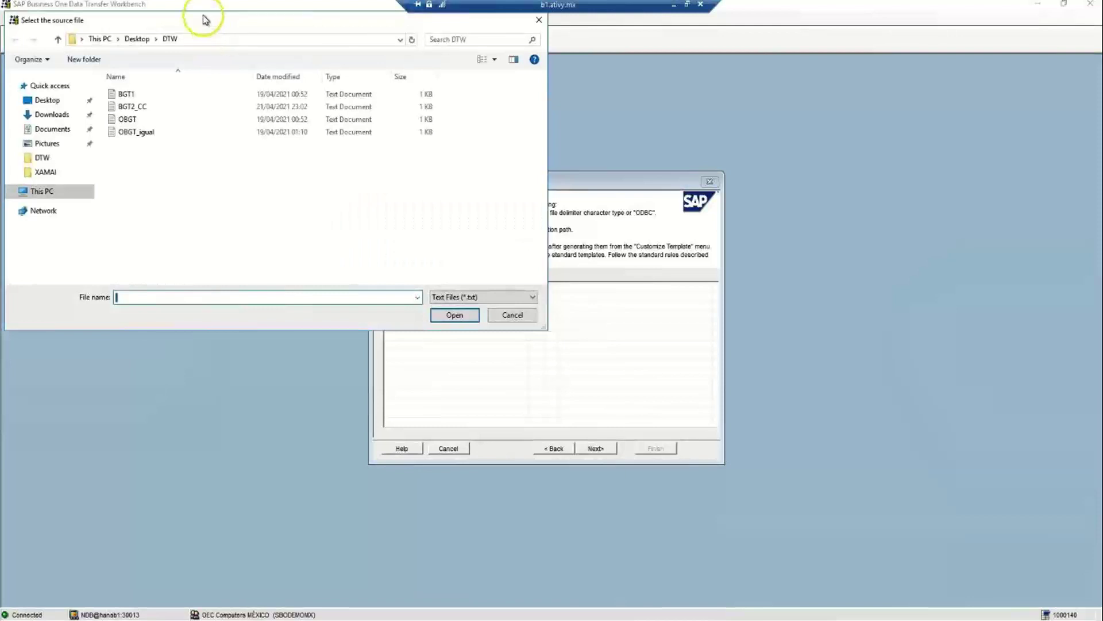
left_click_drag(200, 12, 201, 13)
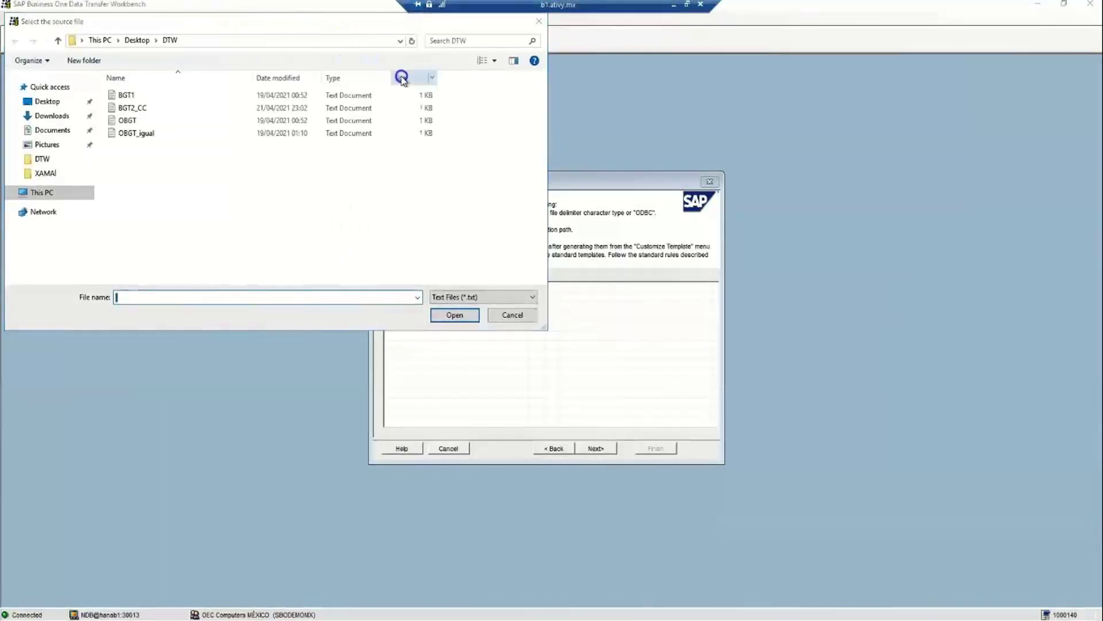
left_click(125, 120)
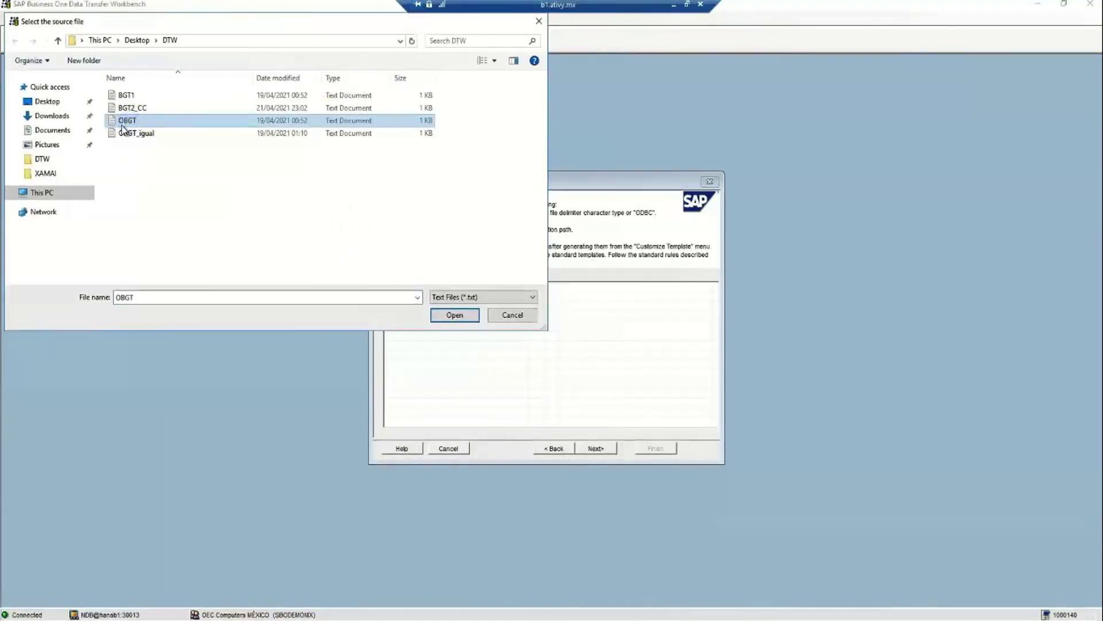
left_click(447, 315)
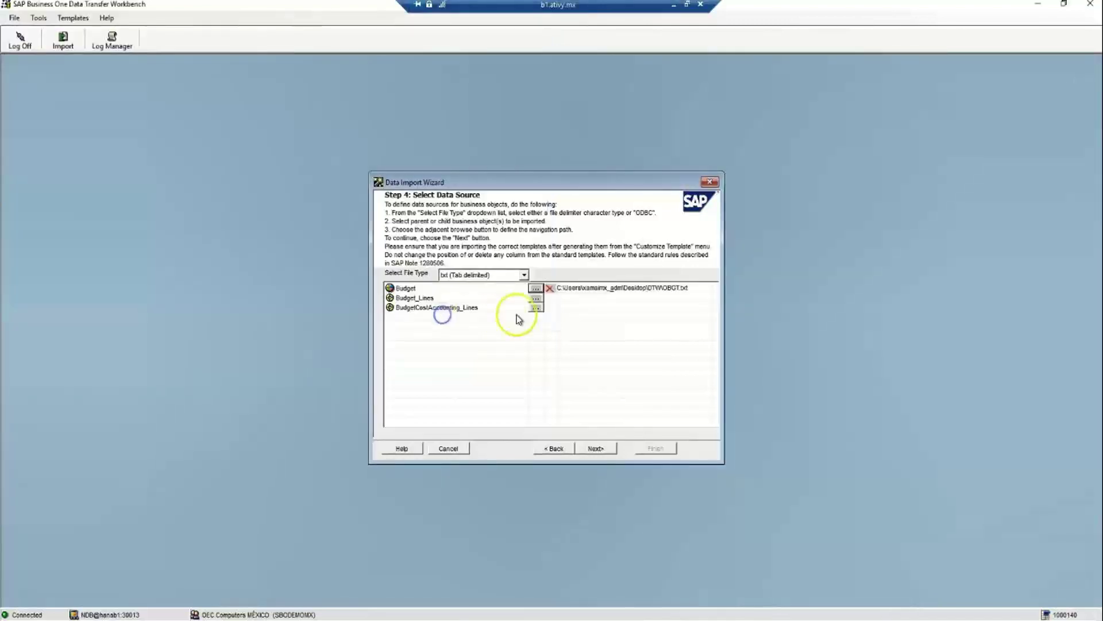
Assign BGT1 as the source file for Budget_Lines and BGT2_CC for BudgetCostAccounting_Lines, and continue to the field mapping
left_click(535, 297)
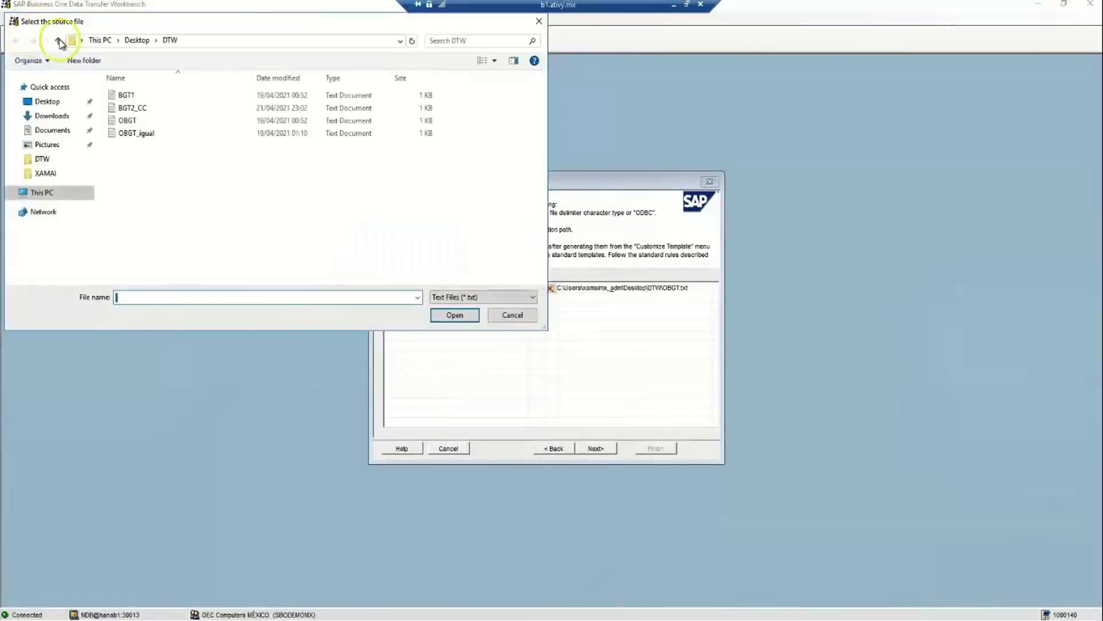
left_click(123, 95)
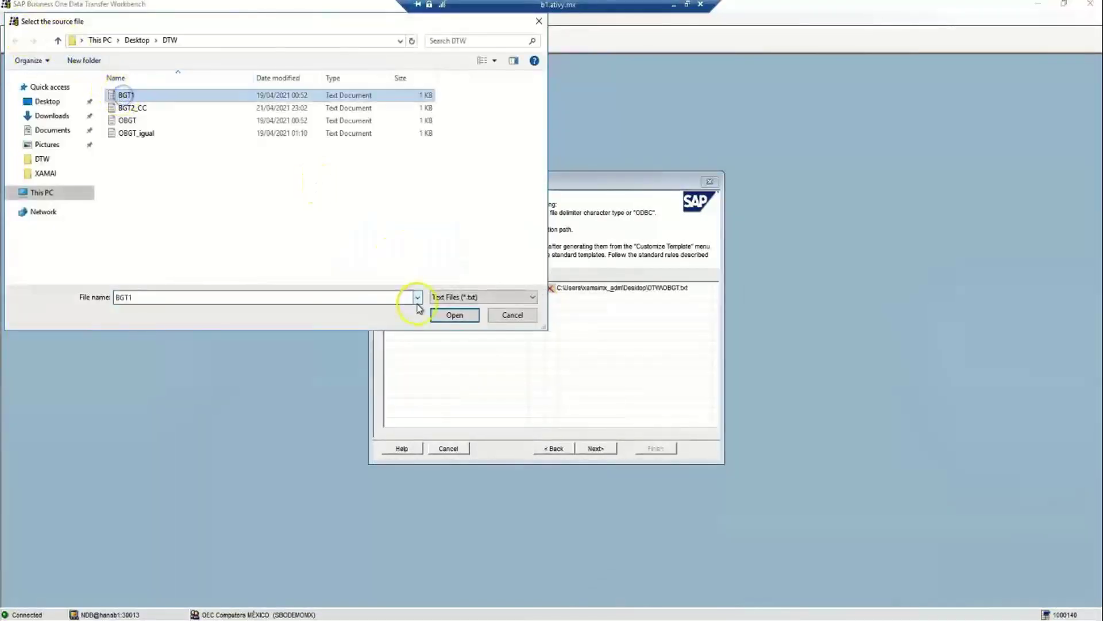
left_click(451, 314)
left_click(536, 308)
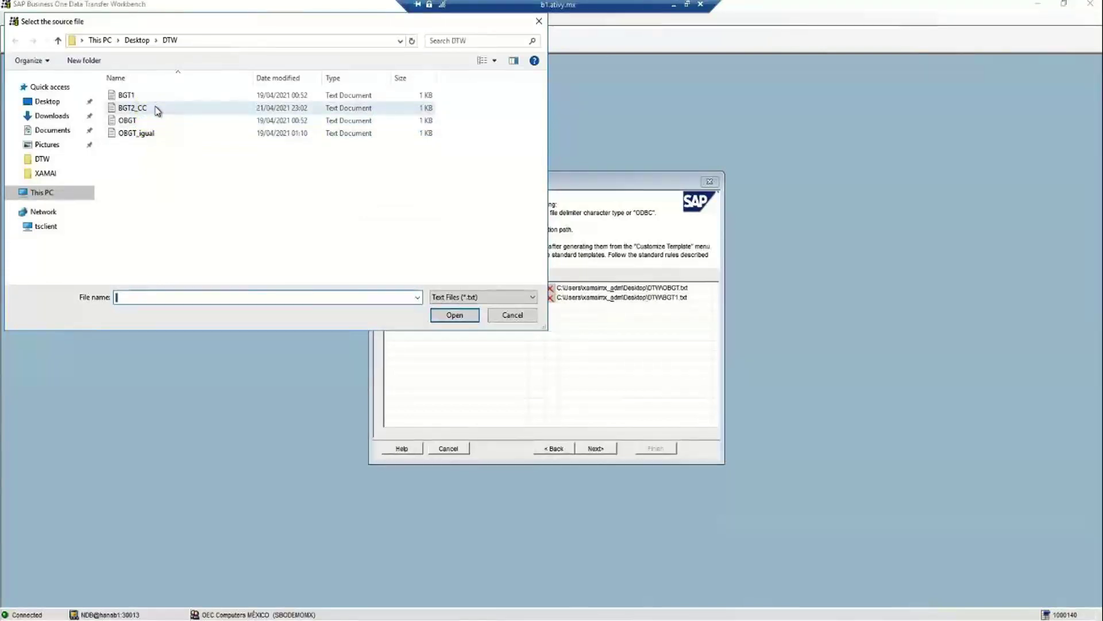
left_click(156, 109)
left_click(457, 316)
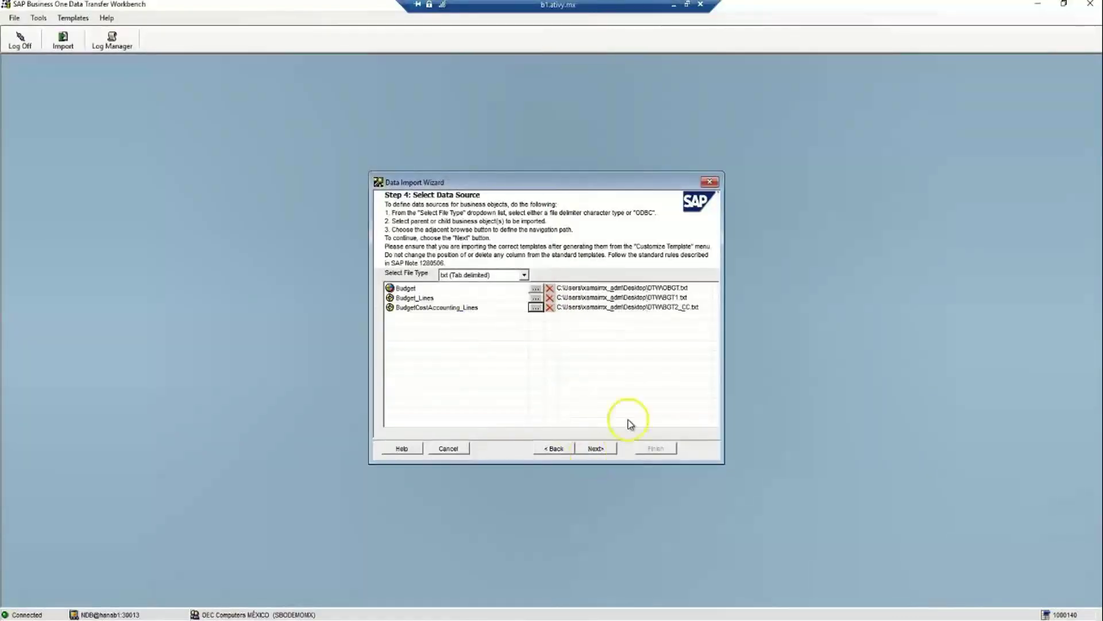
left_click(598, 449)
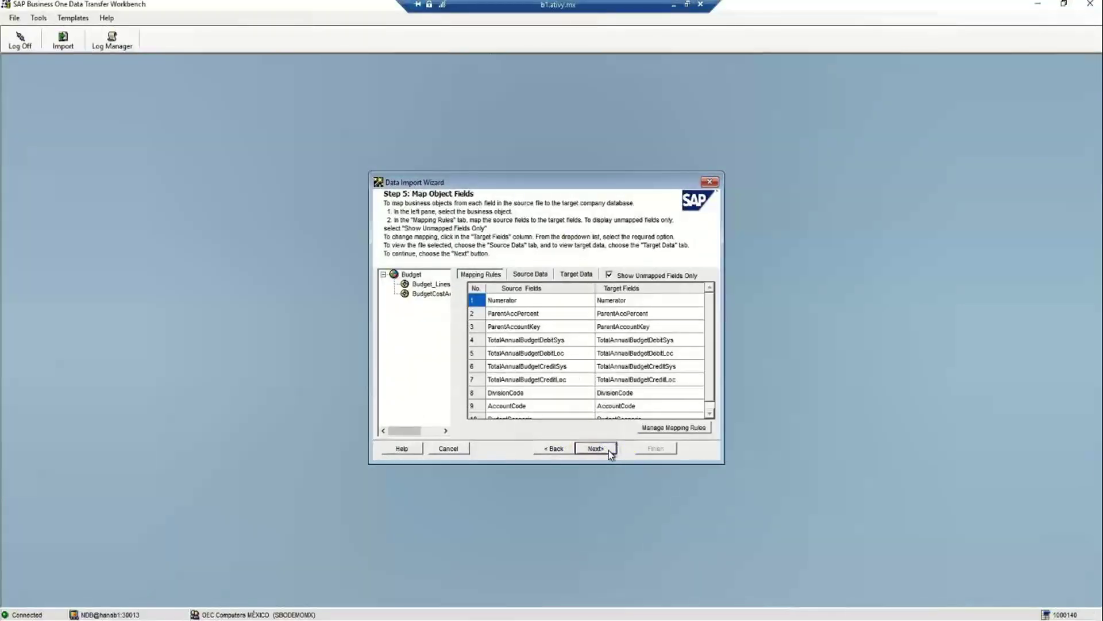
Examine the source data of Budget, Budget_Lines and BudgetCostAccounting_Lines before importing
left_click(524, 274)
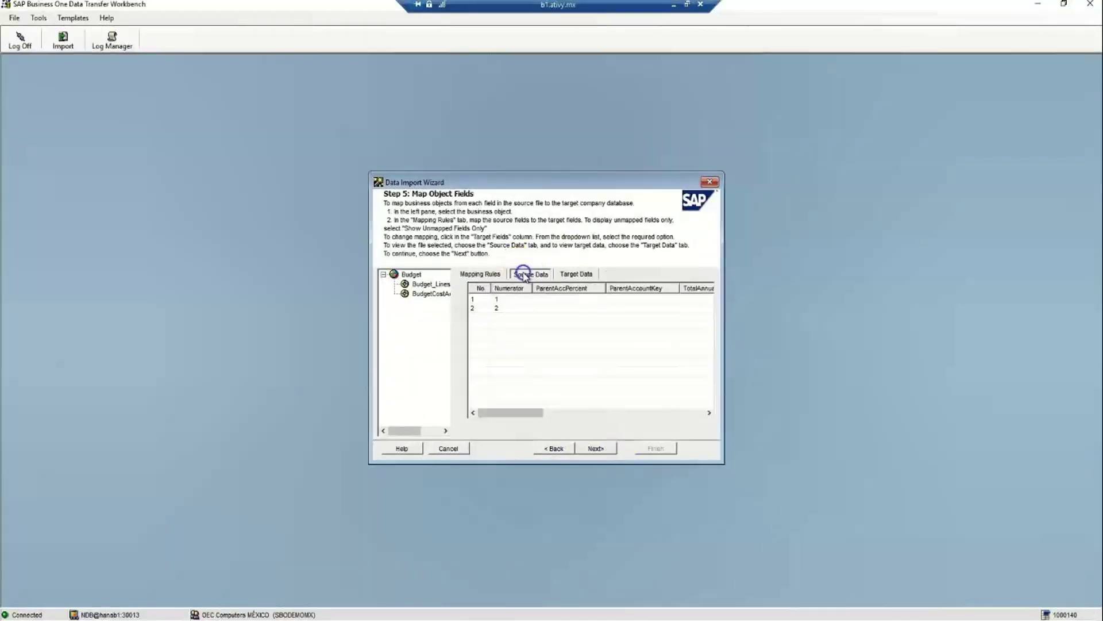
left_click(411, 275)
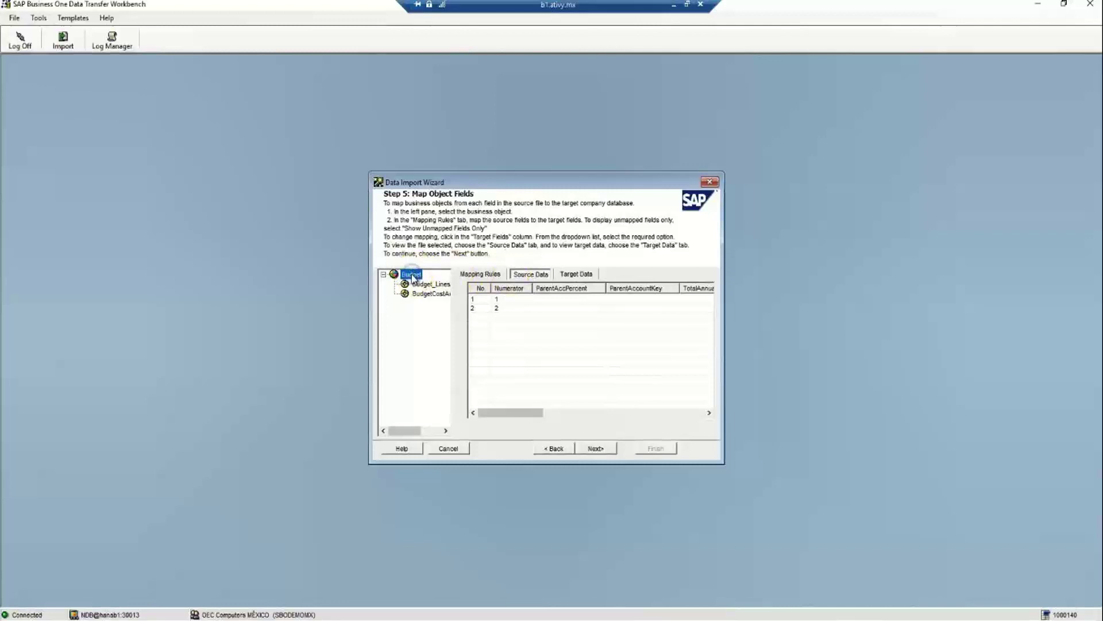
left_click(425, 284)
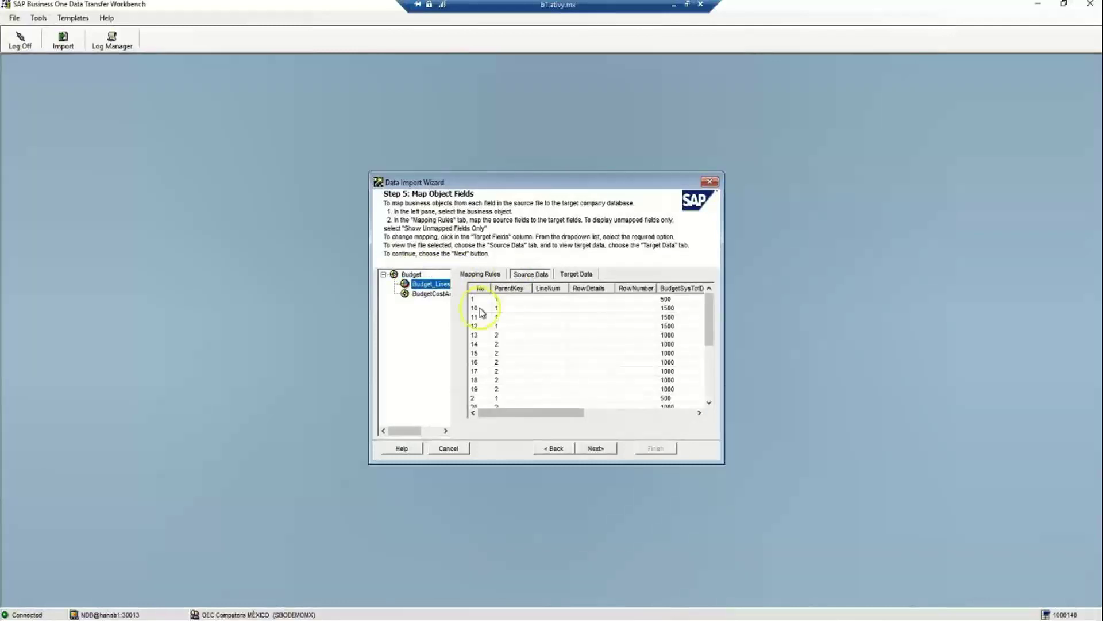
mouse_move(566, 412)
left_mouse_down()
mouse_move(694, 418)
mouse_move(557, 414)
left_mouse_up()
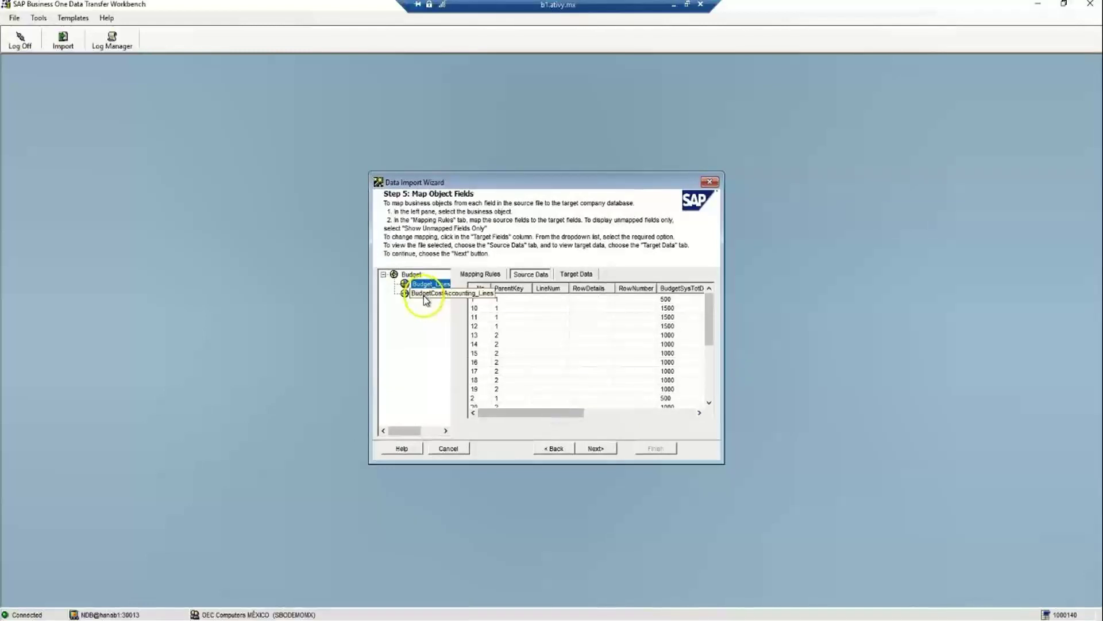
left_click(425, 294)
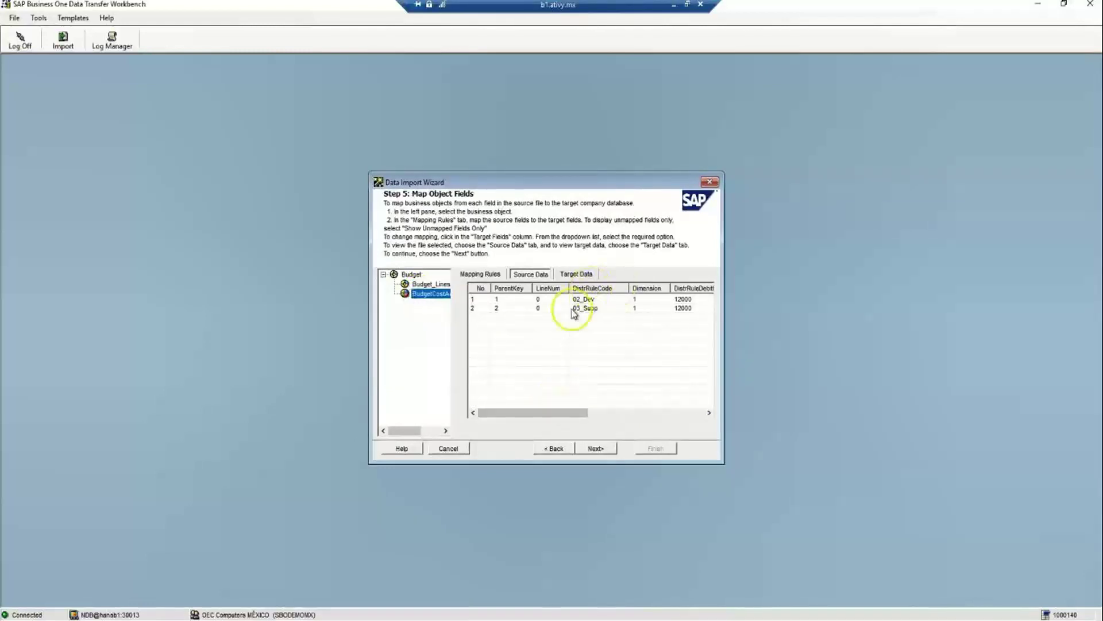
left_click_drag(568, 412, 499, 414)
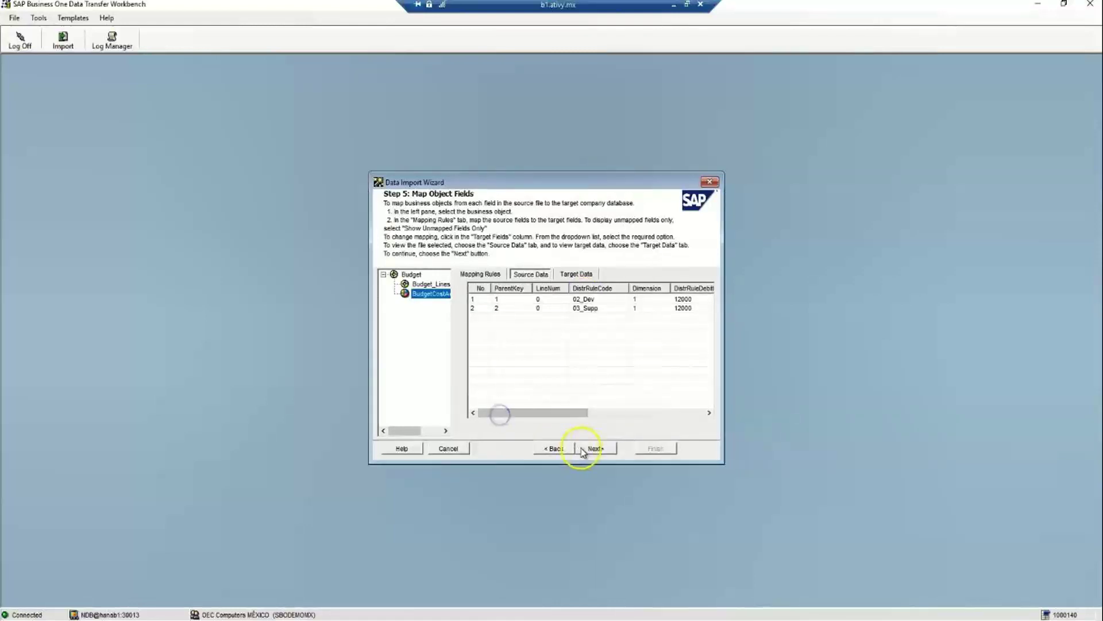
Set the error handling to ignore up to 10 errors and process valid records, and run the budget import through to its log
left_click(595, 449)
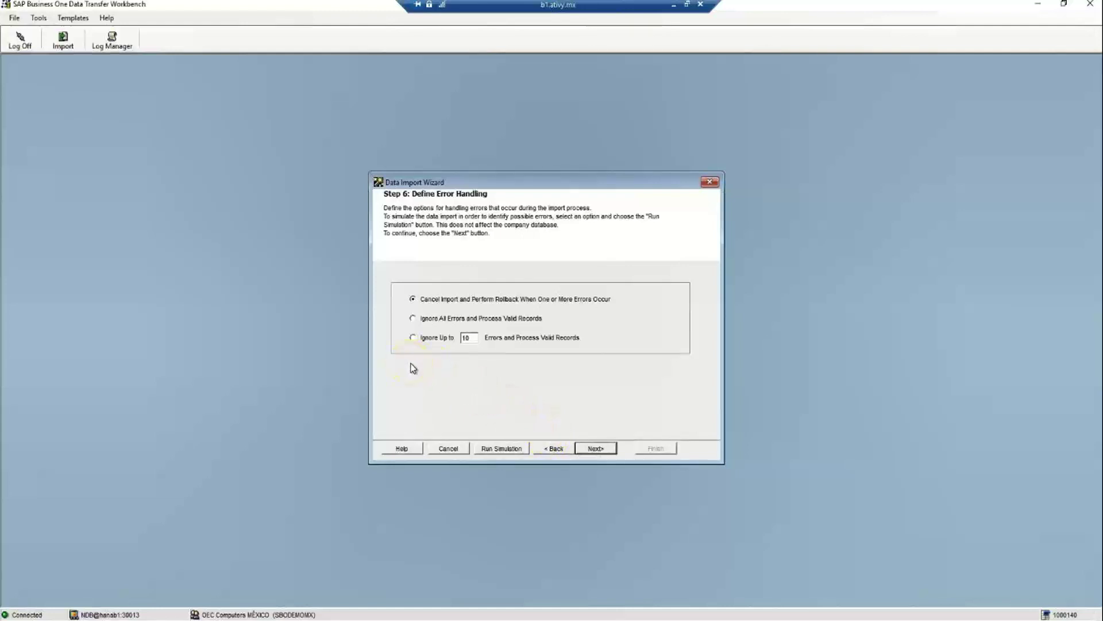
left_click(413, 339)
left_click(596, 450)
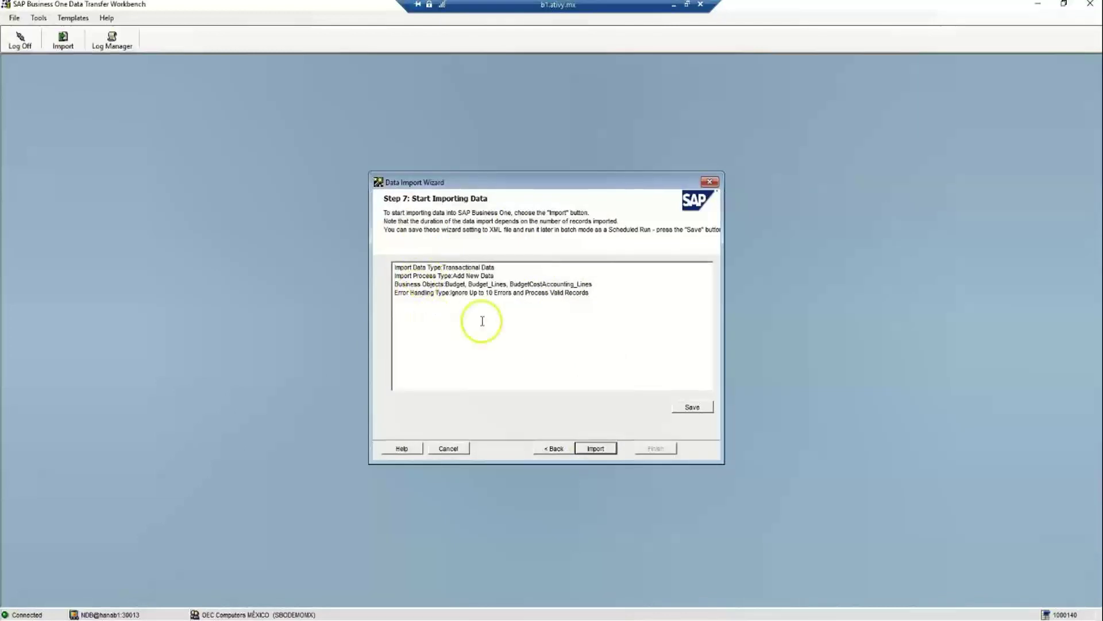
left_click(601, 449)
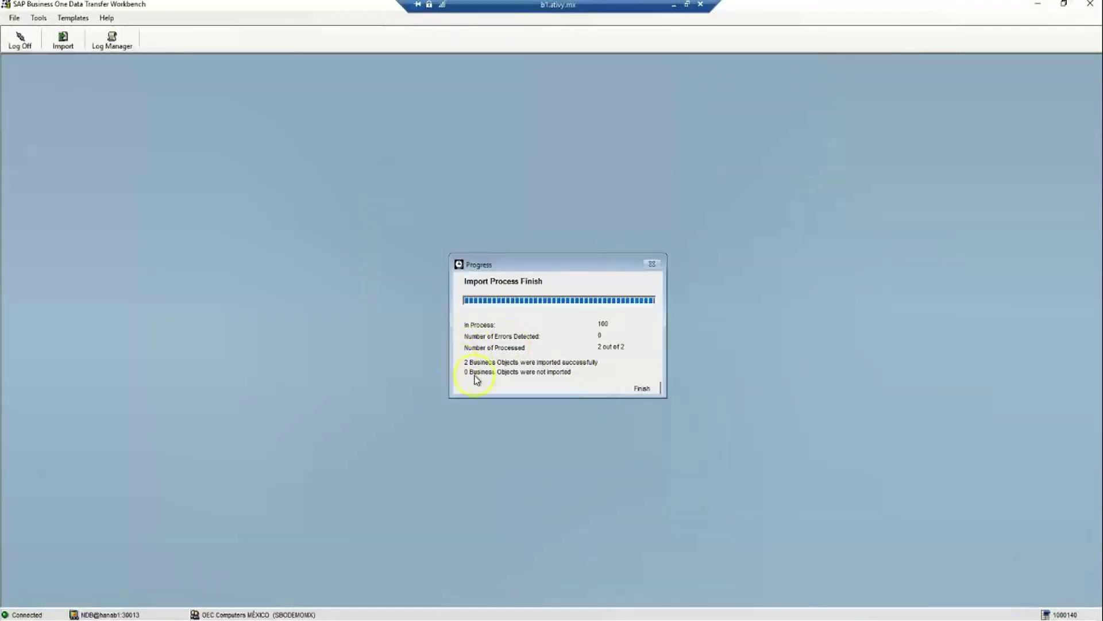
left_click(642, 388)
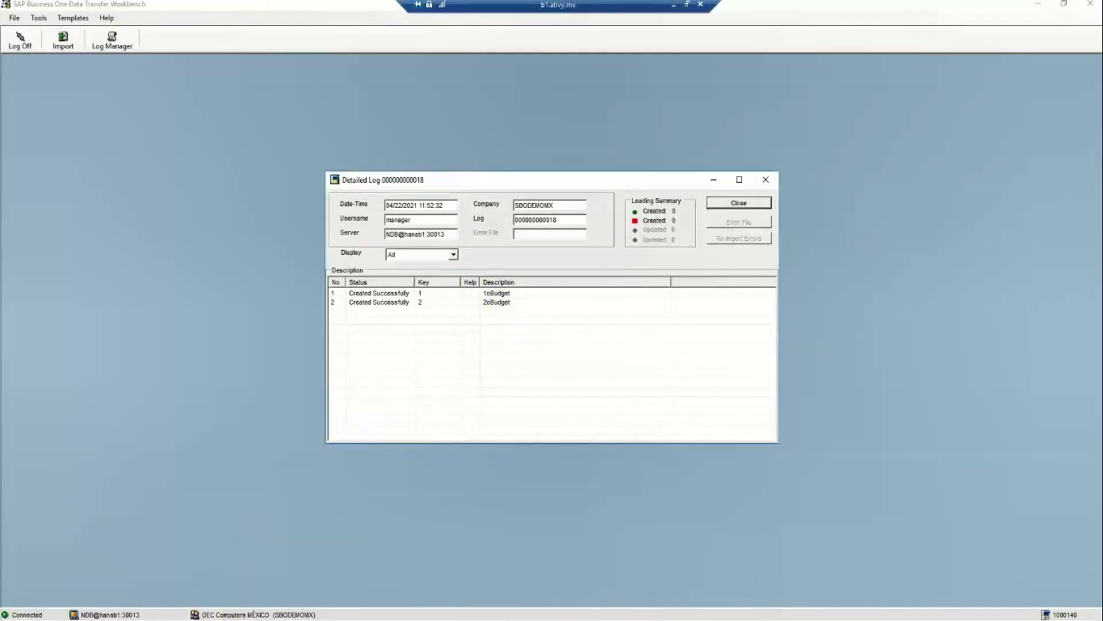
Switch to SAP Business One, open the expense account budgets of scenario Presup.pral. for 2021, and check the imported Mantenimiento and Fletes rows
mouse_move(173, 618)
left_click(184, 569)
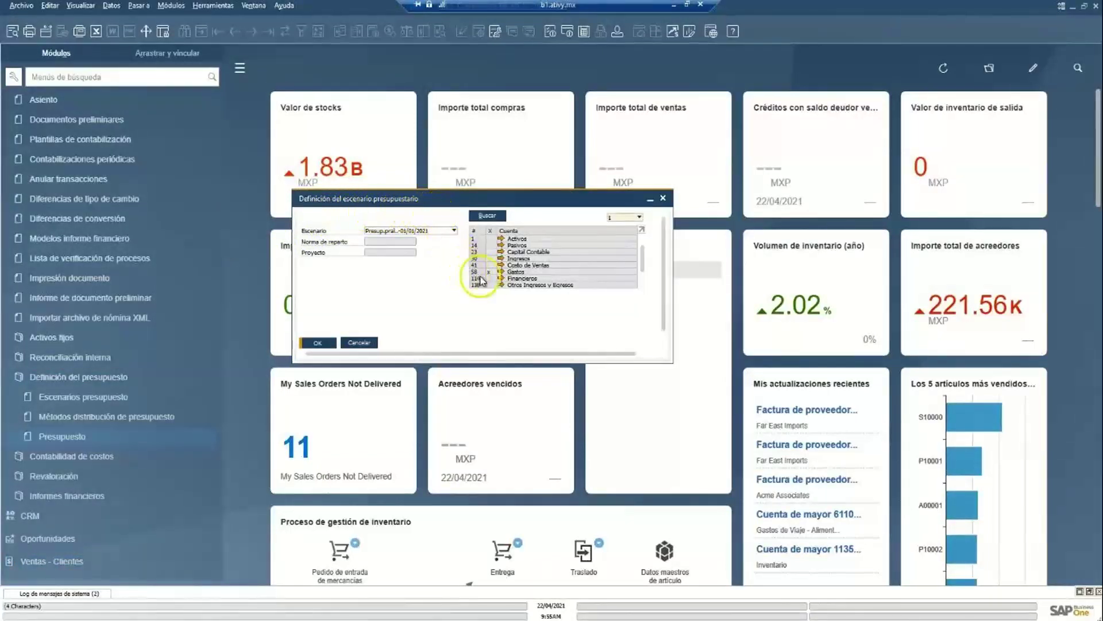
left_click(318, 343)
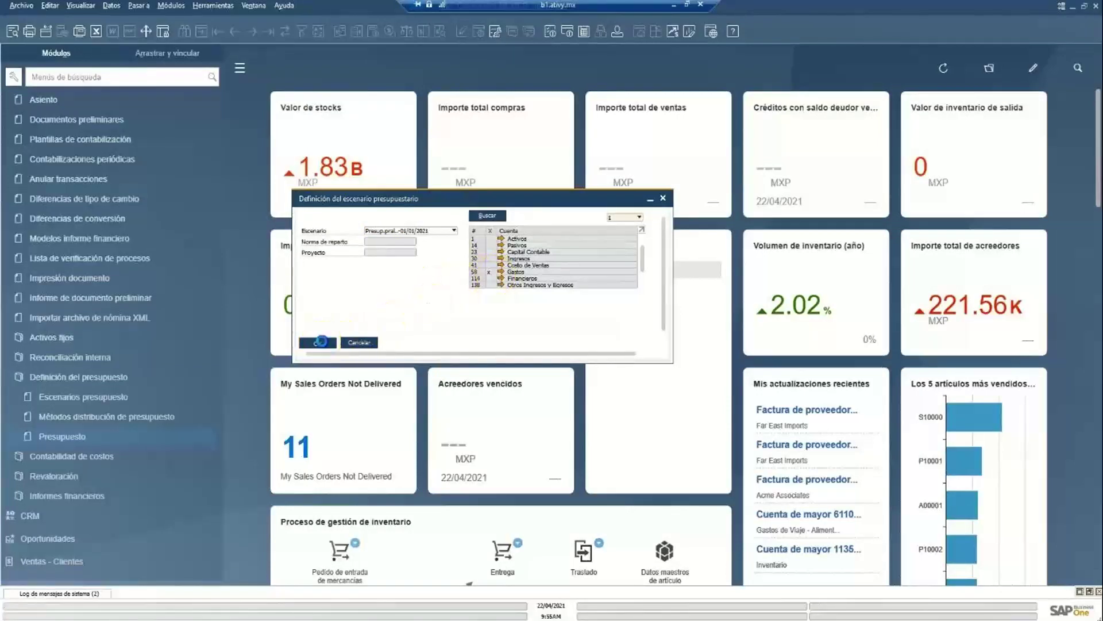
left_click(325, 345)
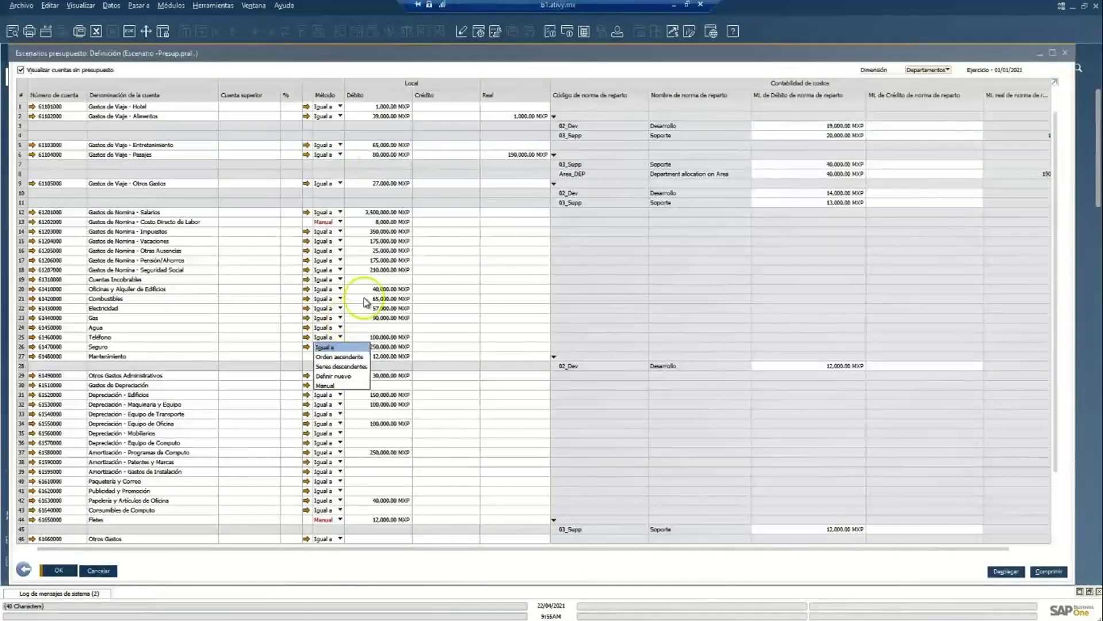
left_click(482, 68)
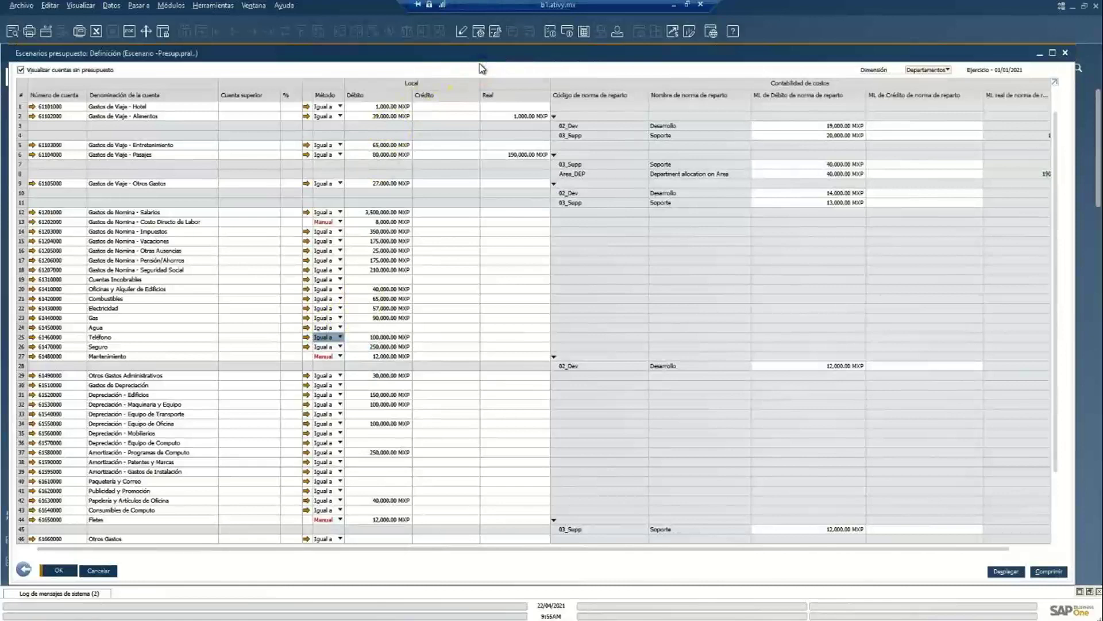
scroll(454, 433, "down", 1)
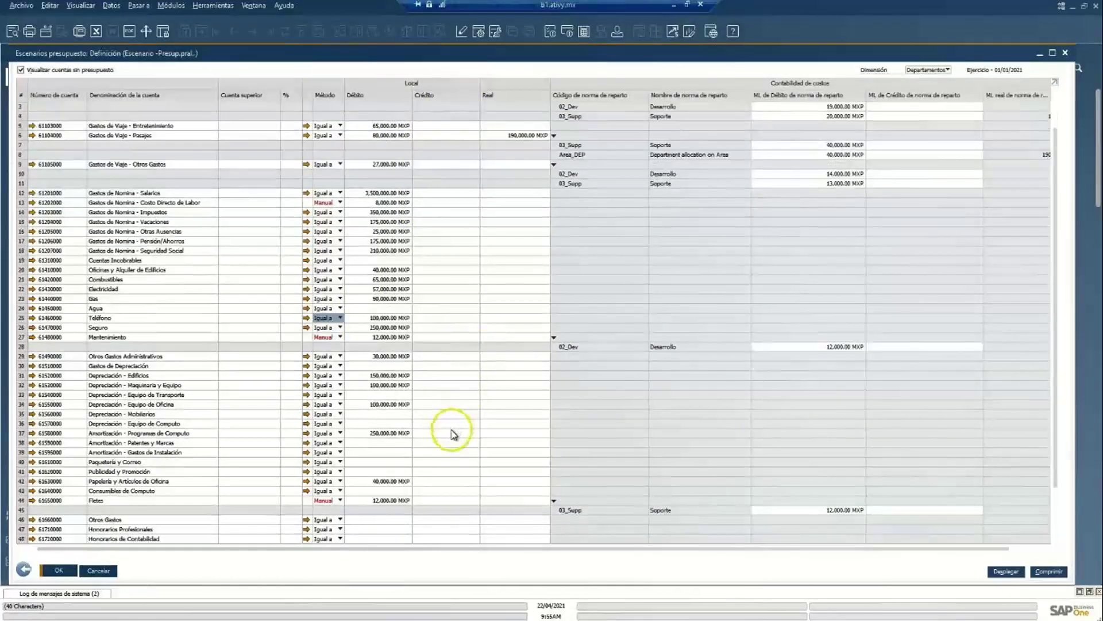
scroll(453, 432, "down", 1)
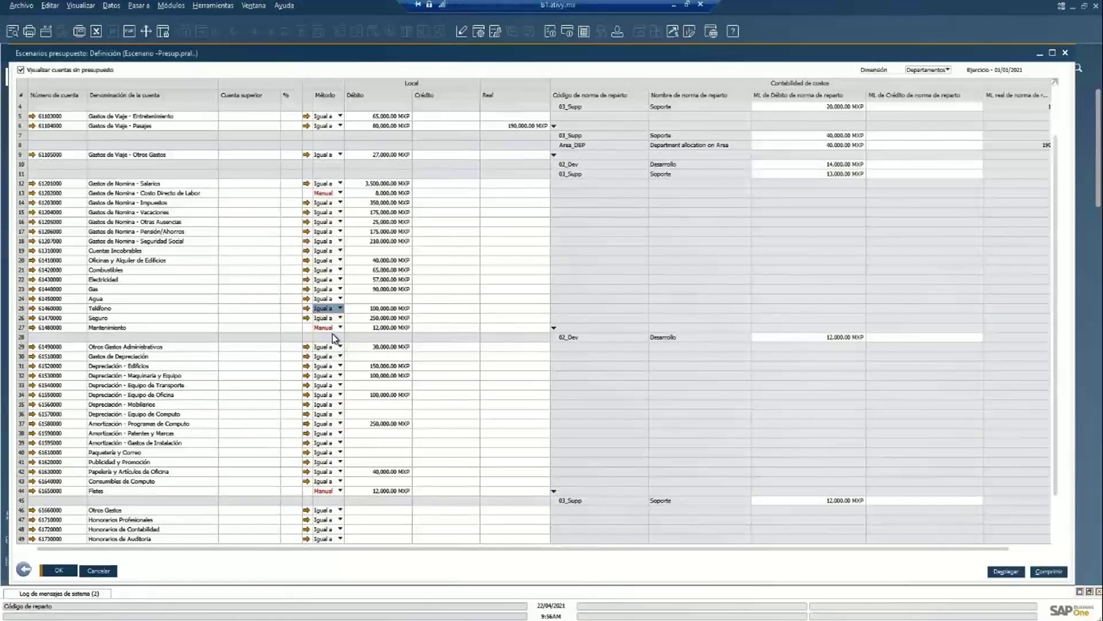
left_click(600, 344)
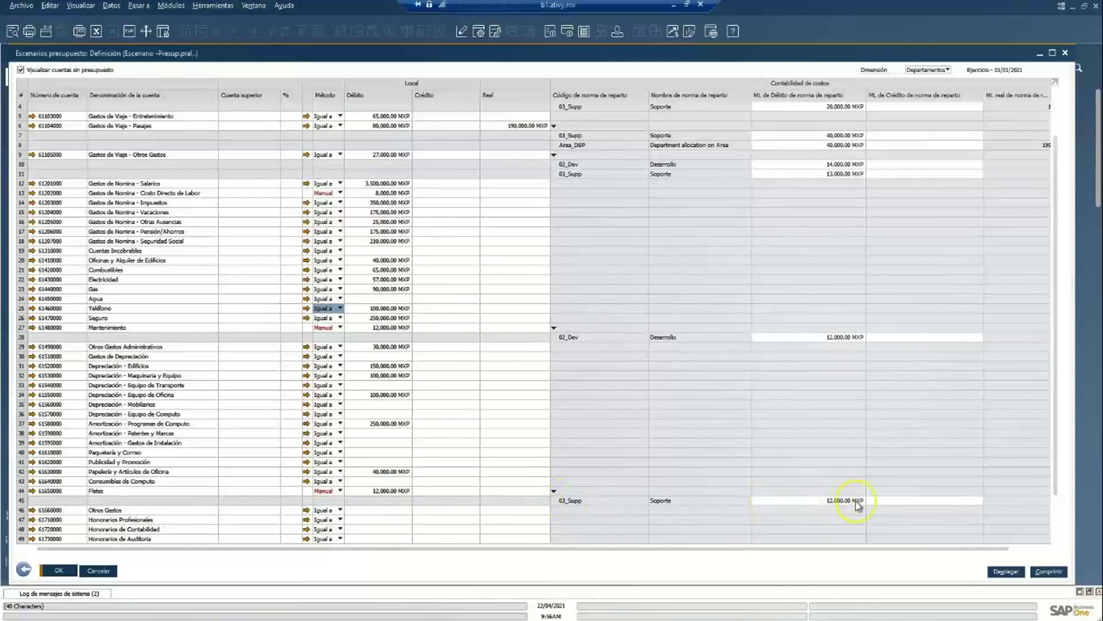
Review the monthly budget details of the Fletes and Mantenimiento accounts, closing each one after checking it
double_click(19, 492)
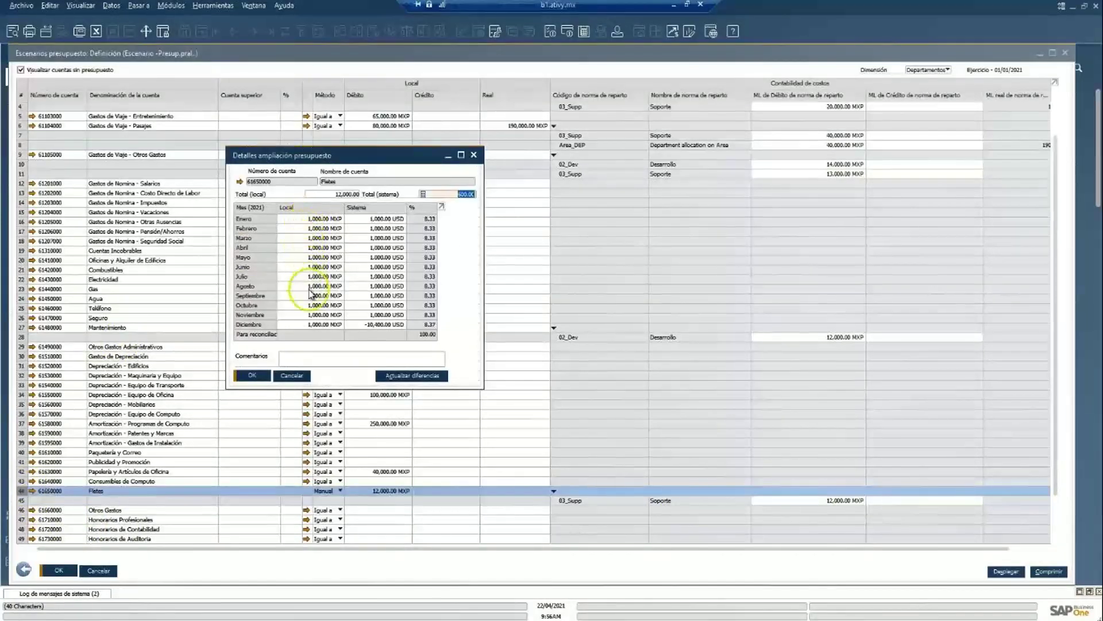
left_click(293, 376)
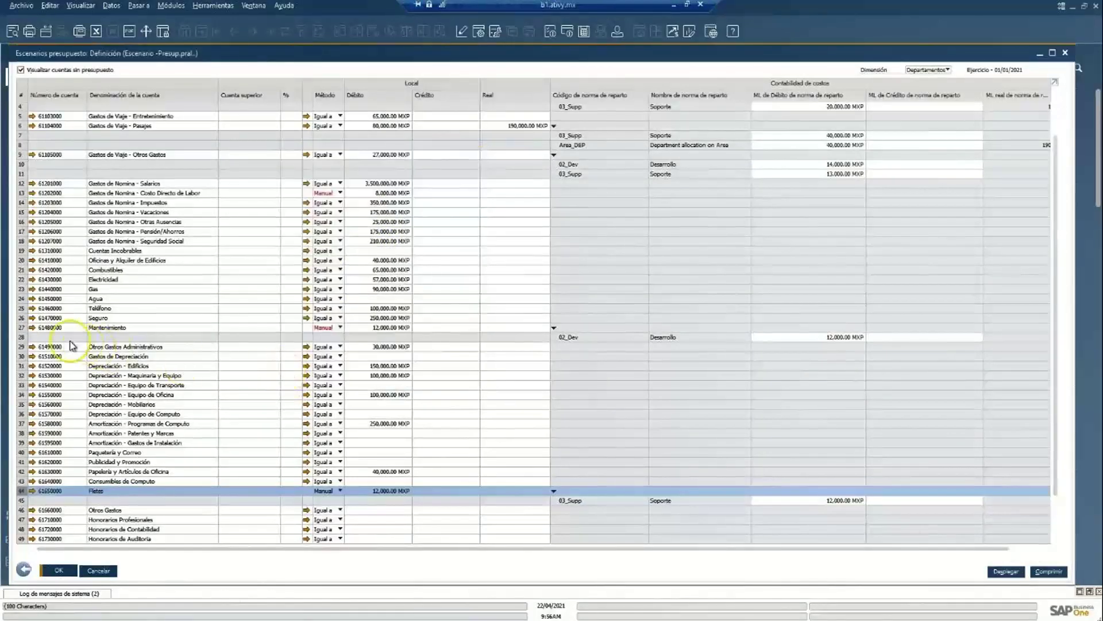
double_click(22, 328)
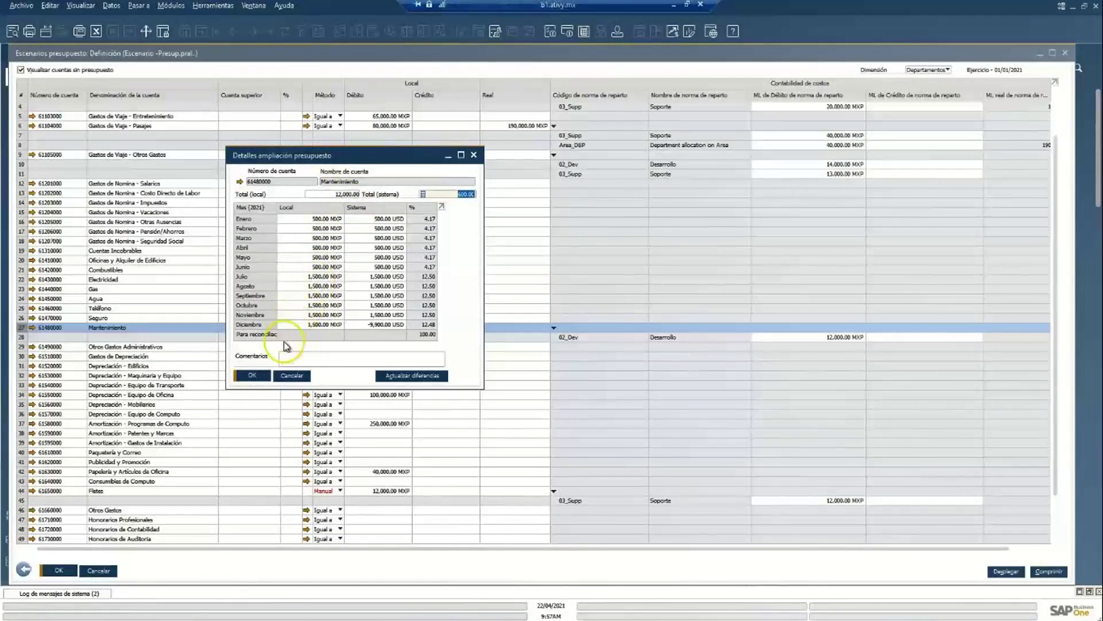
left_click(257, 375)
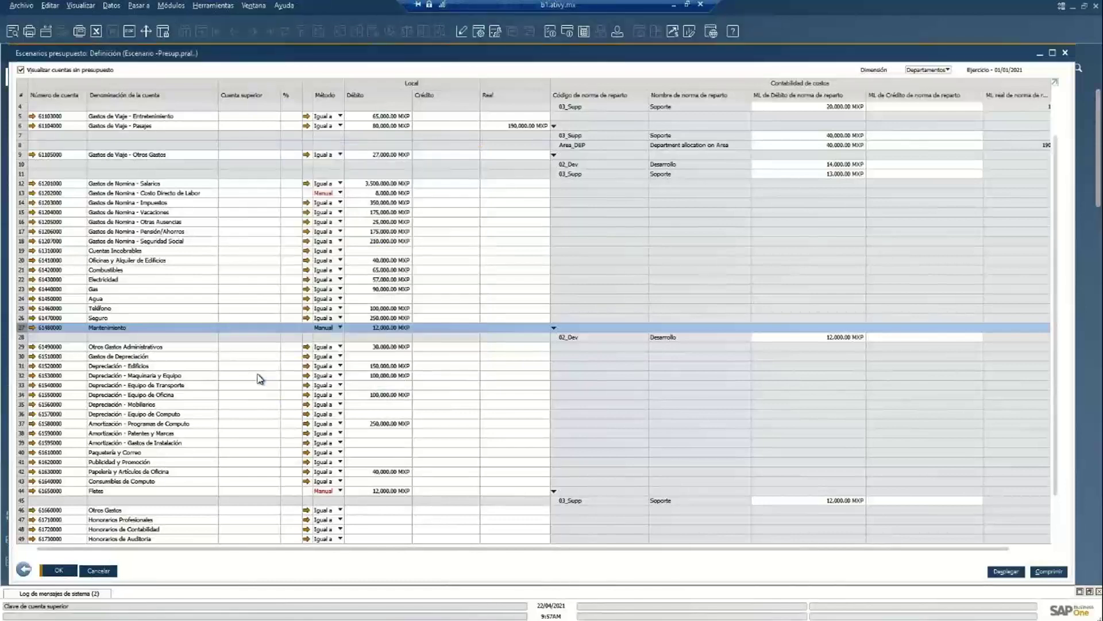